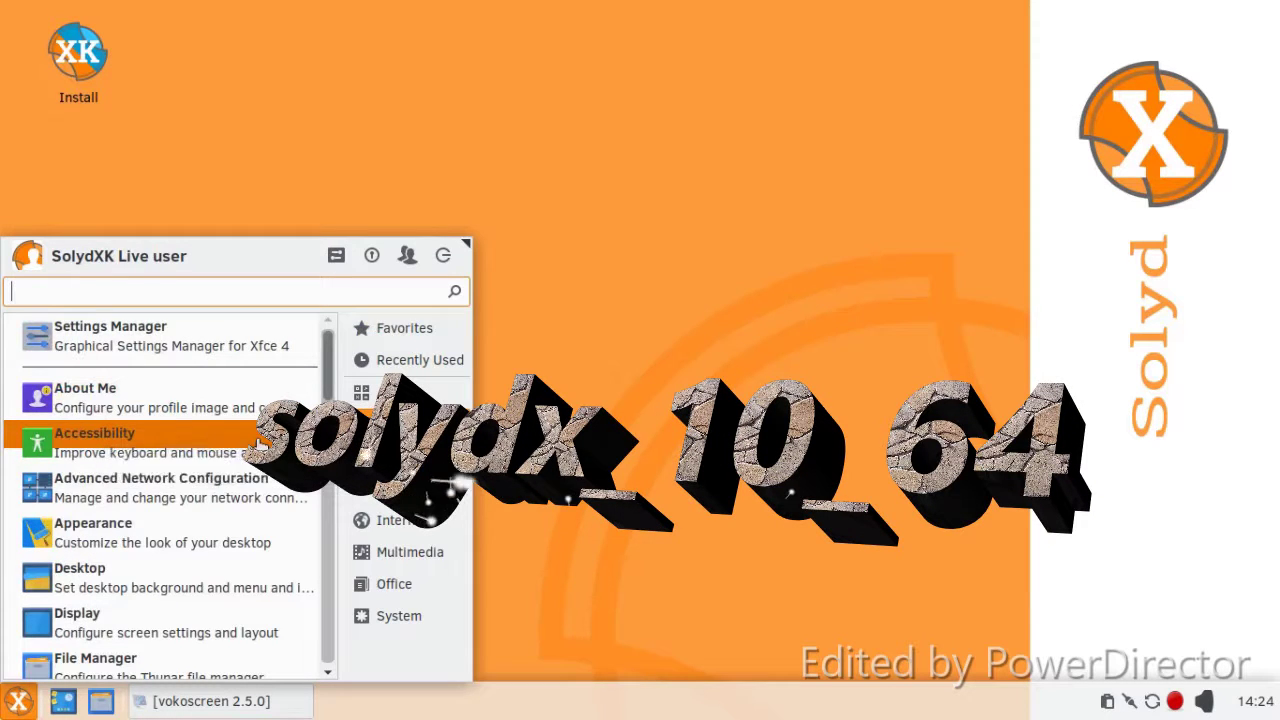
# Look through the Settings category of the application menu down to the Workspaces entry, then leave the menu
pyautogui.scroll(-7, 258, 440)
pyautogui.scroll(-10, 258, 440)
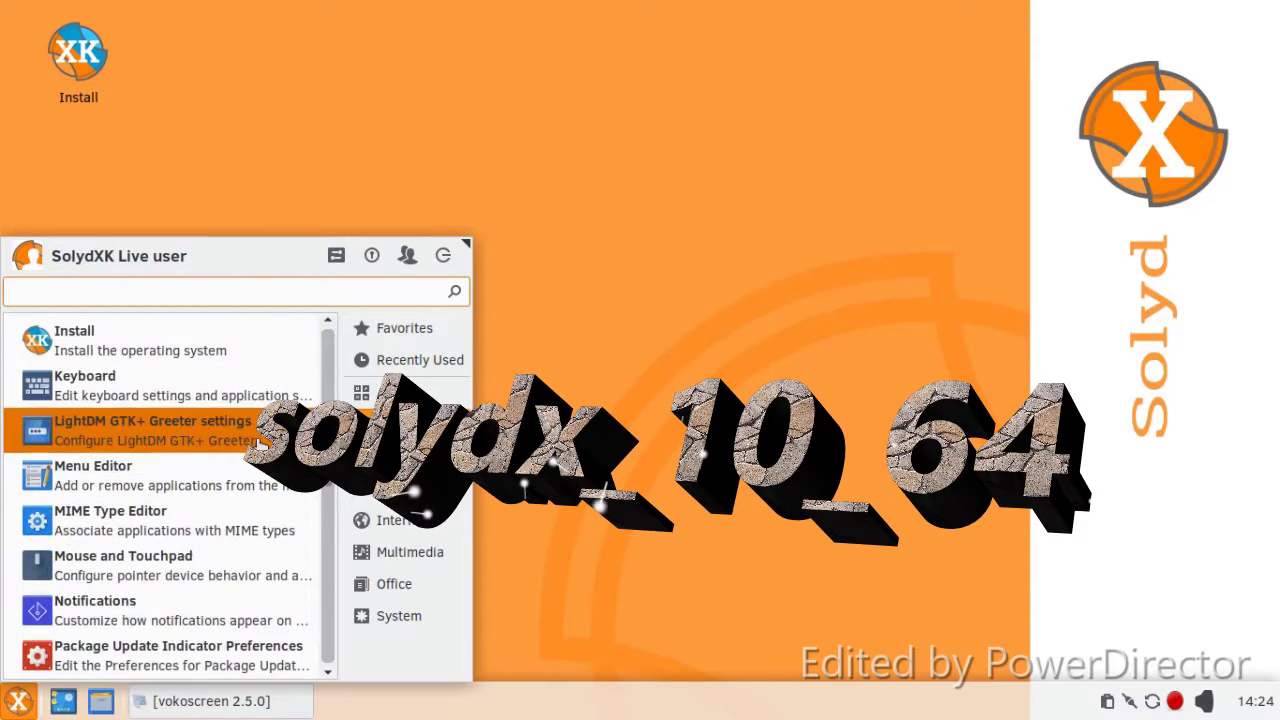
pyautogui.scroll(-9, 258, 445)
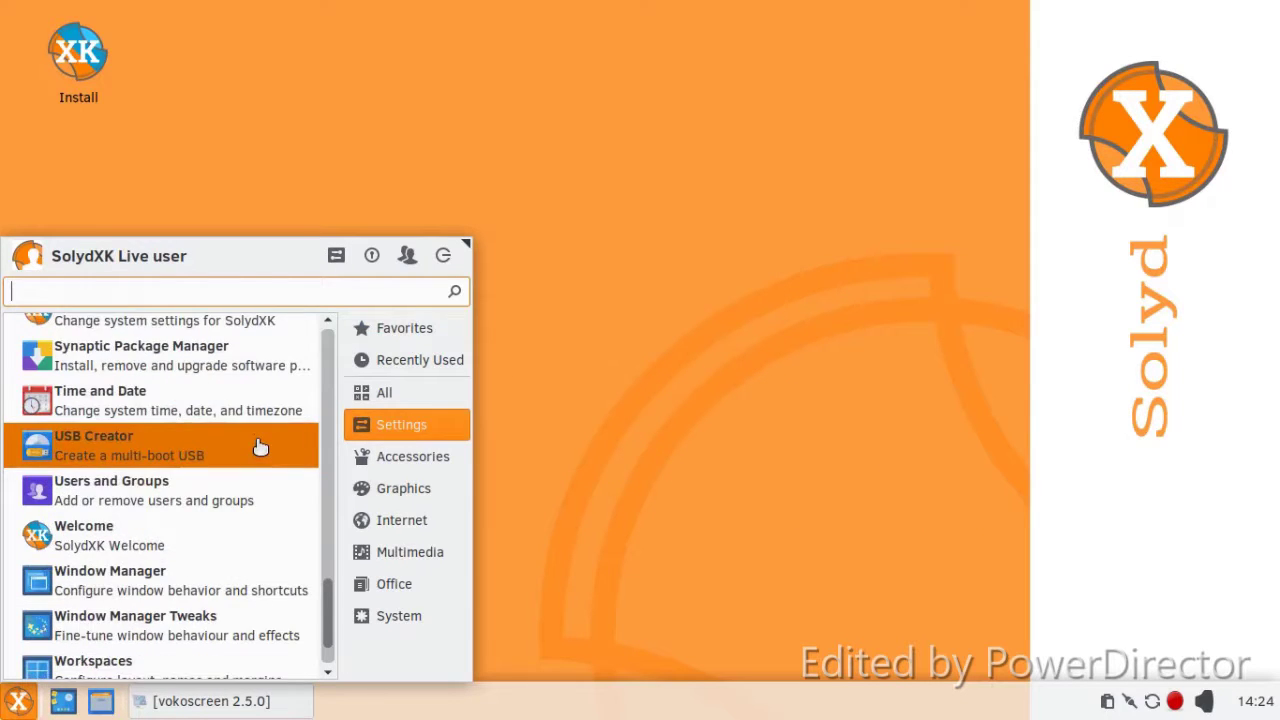
pyautogui.scroll(-2, 258, 445)
pyautogui.click(252, 475)
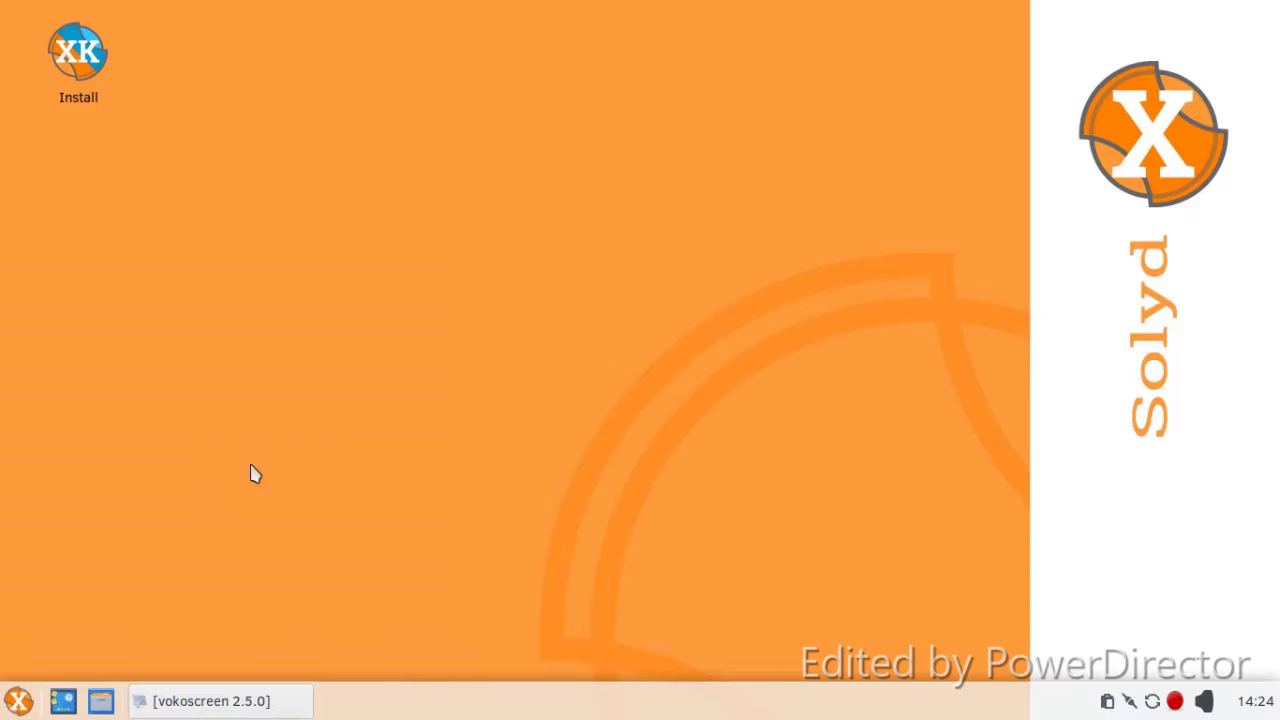
pyautogui.click(486, 415)
pyautogui.click(171, 700)
# Launch the Settings Manager, move its window toward the Install icon, and open the Desktop settings
pyautogui.click(12, 700)
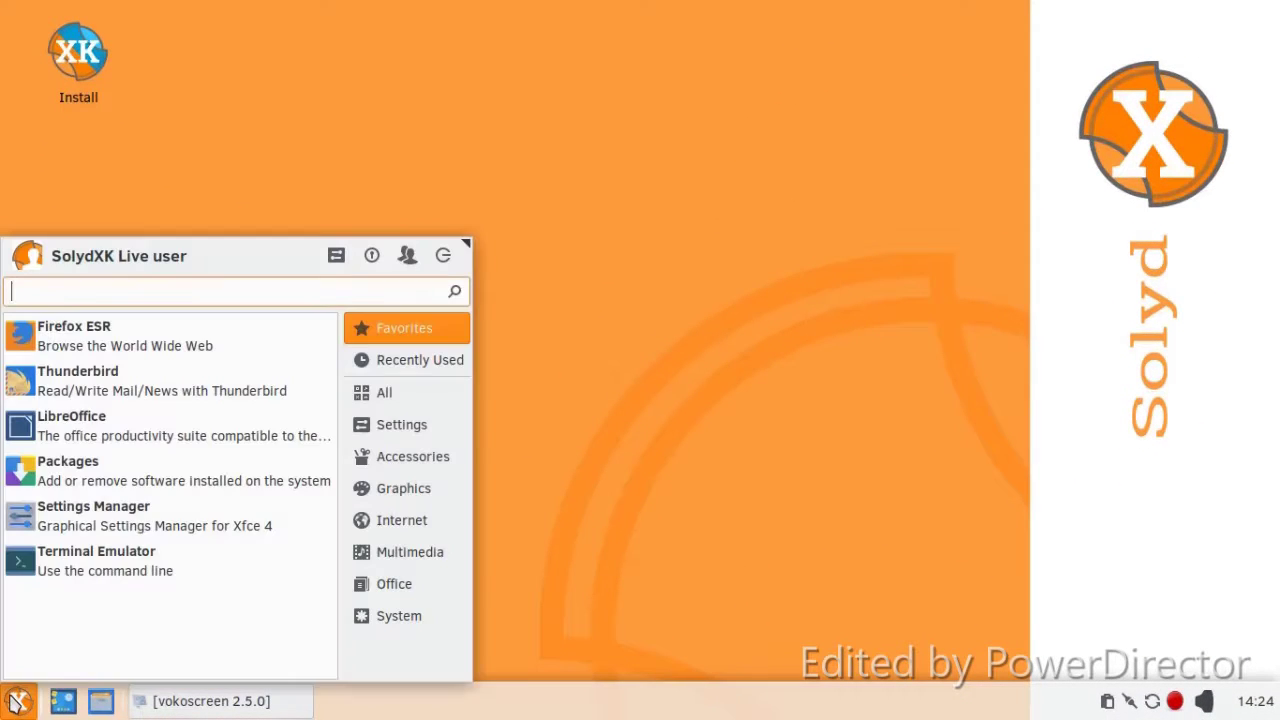
pyautogui.click(245, 516)
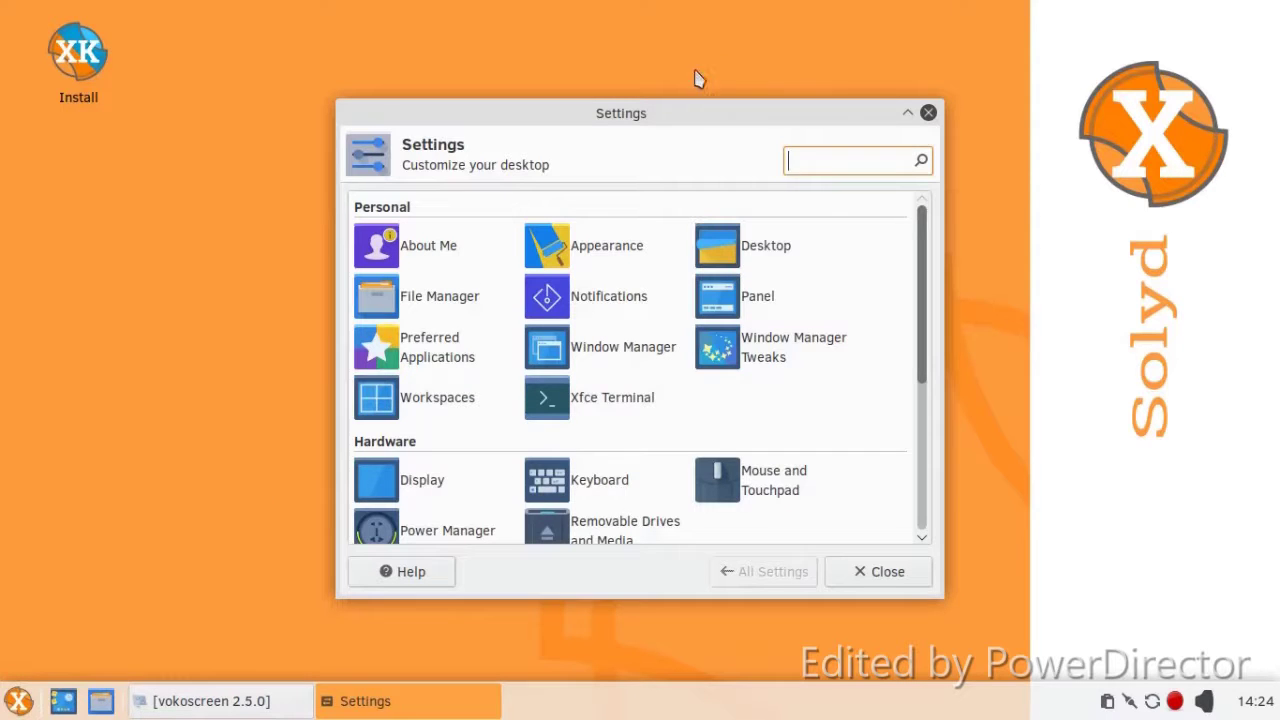
pyautogui.moveTo(665, 113); pyautogui.dragTo(465, 77)
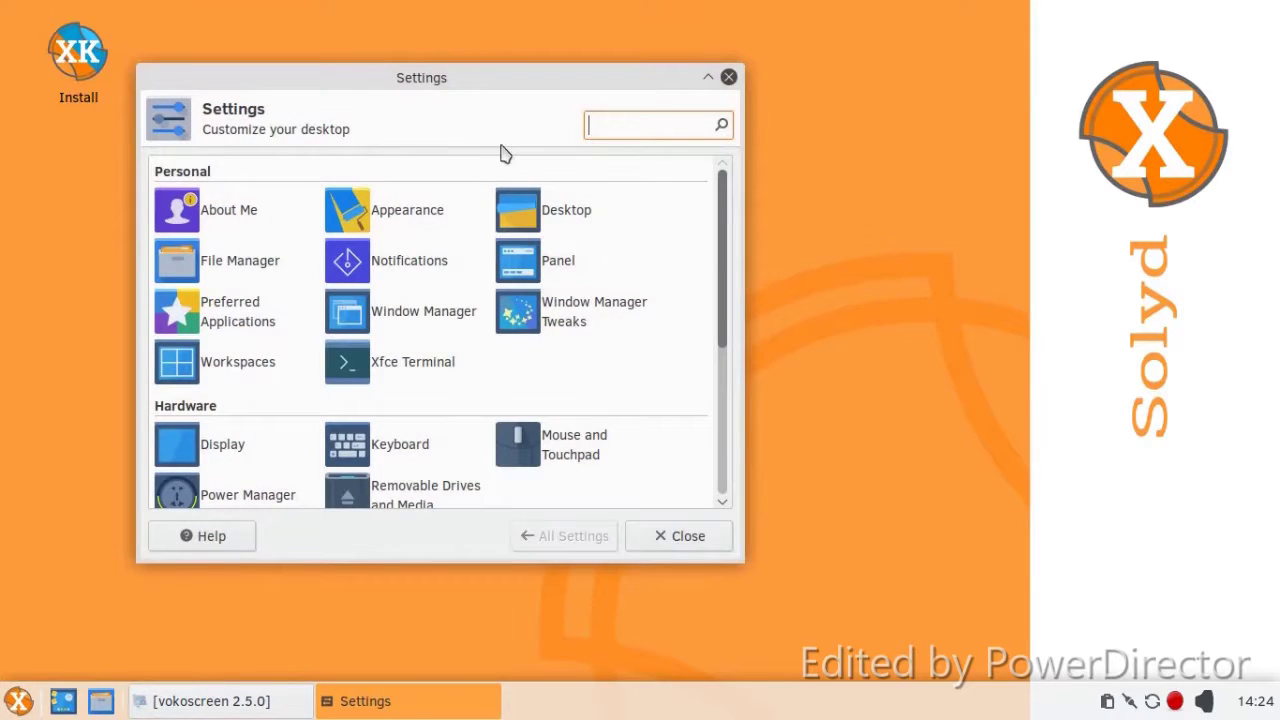
pyautogui.click(545, 211)
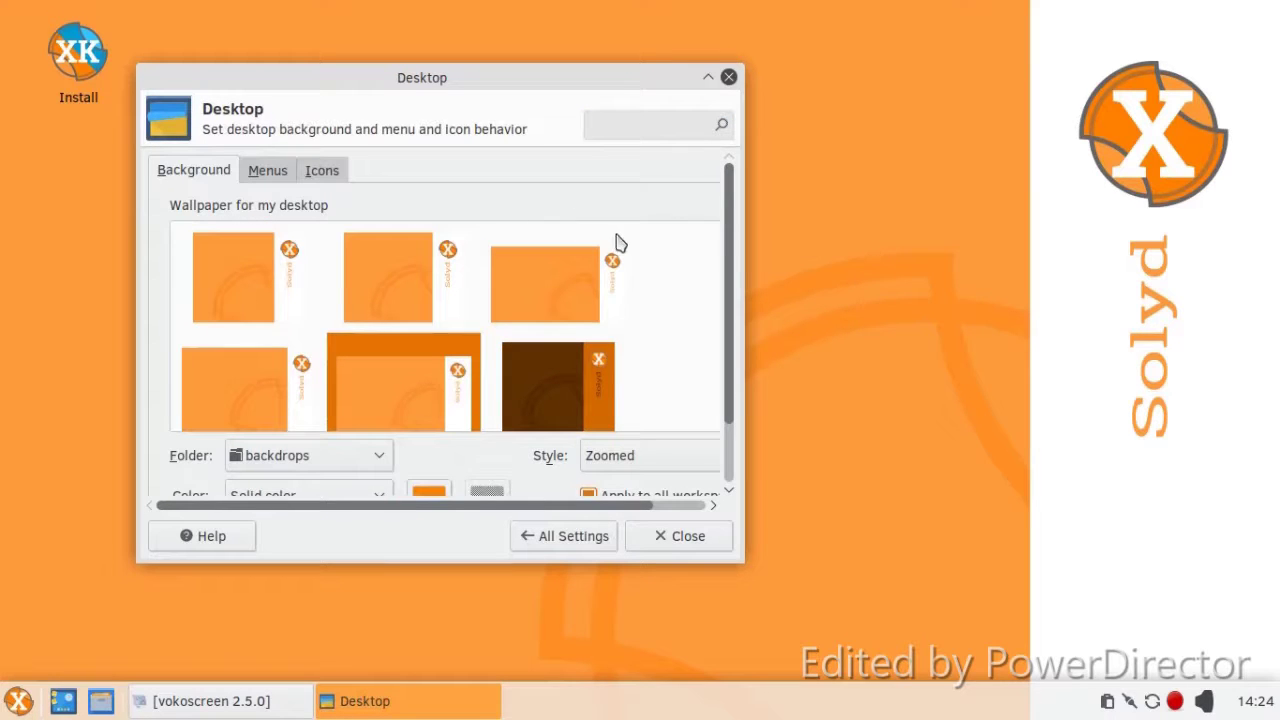
# Set the desktop wallpaper to a dark brown Solyd backdrop with an orange side band and close the Desktop settings
pyautogui.click(577, 277)
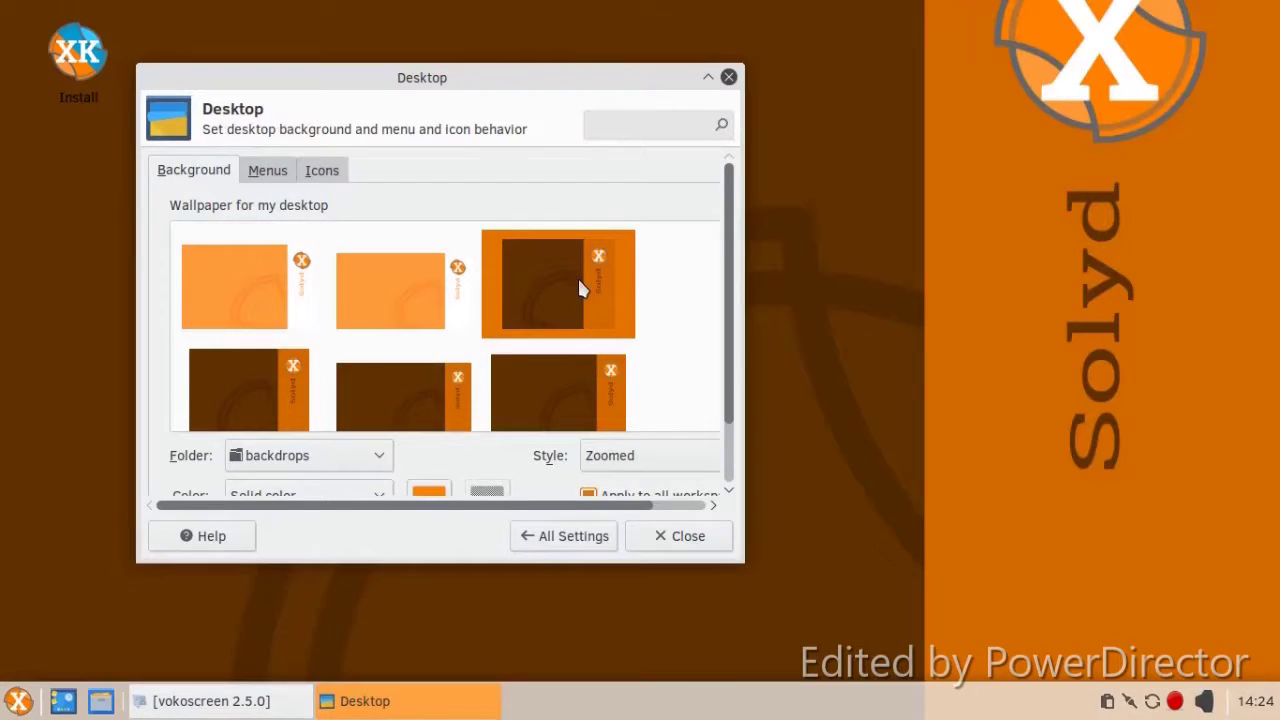
pyautogui.scroll(-1, 577, 276)
pyautogui.click(573, 280)
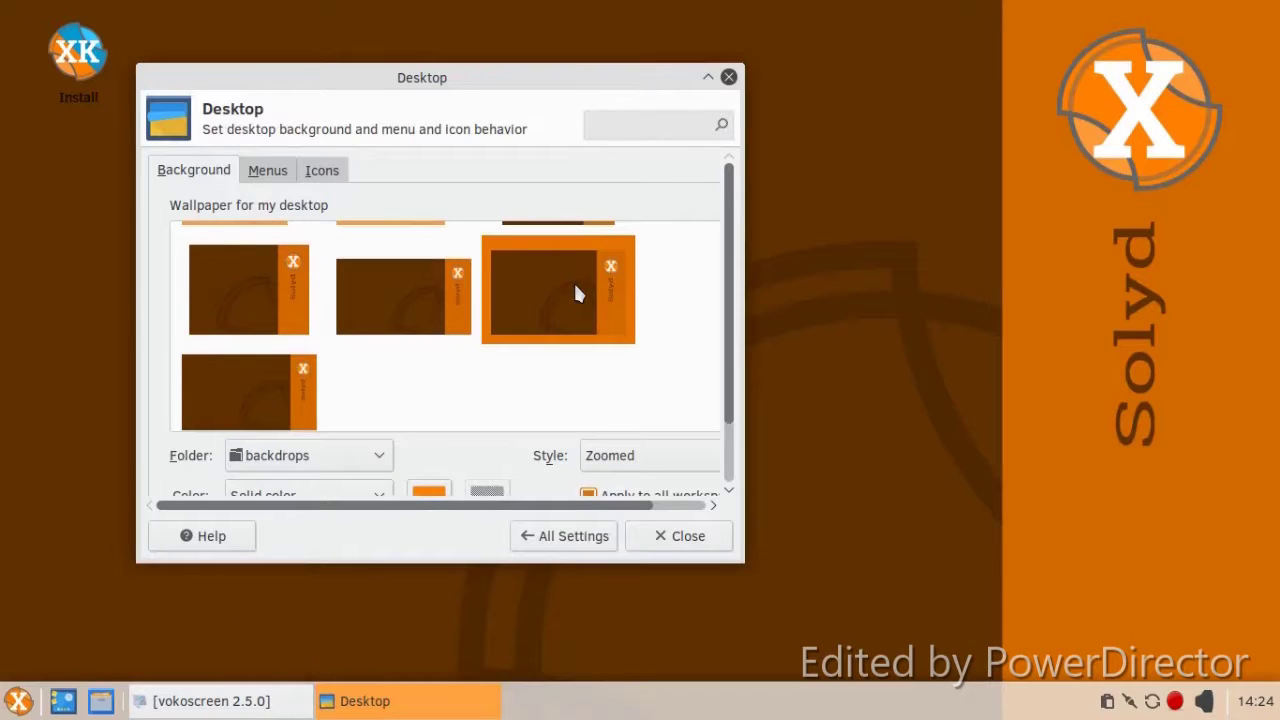
pyautogui.click(655, 543)
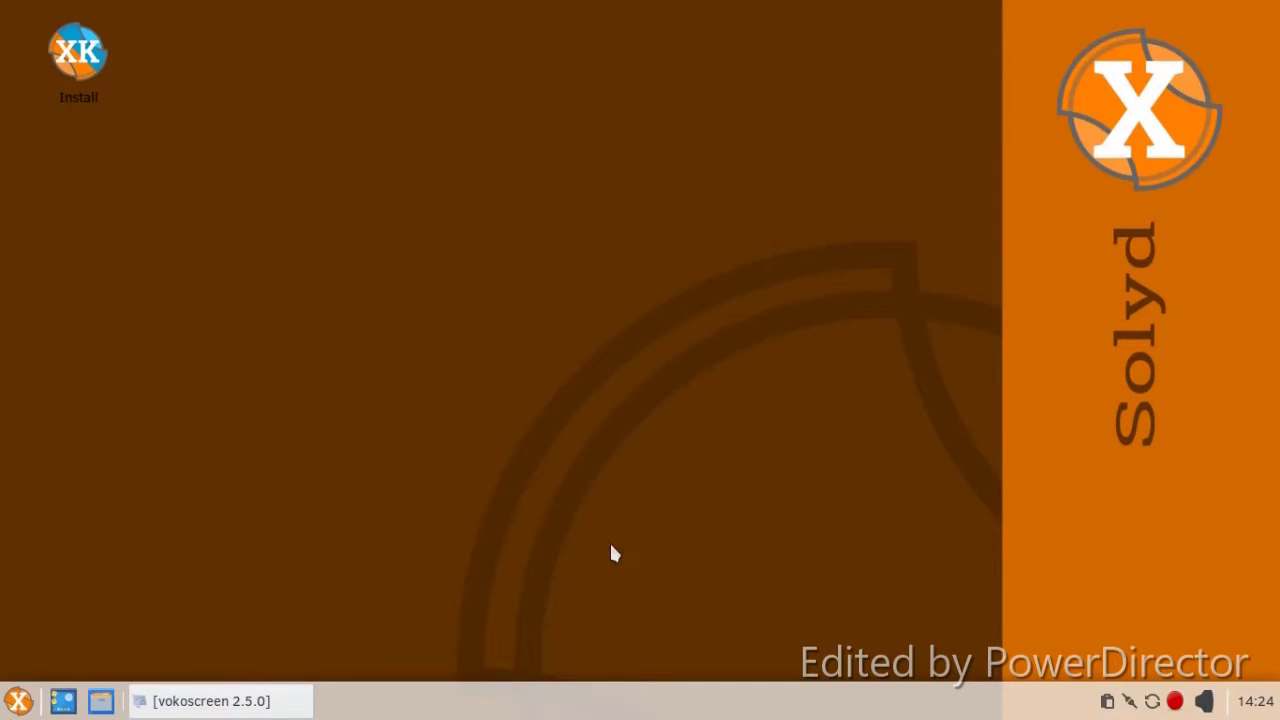
# Make the application menu taller and launch the Packages software manager from the favorites
pyautogui.click(18, 700)
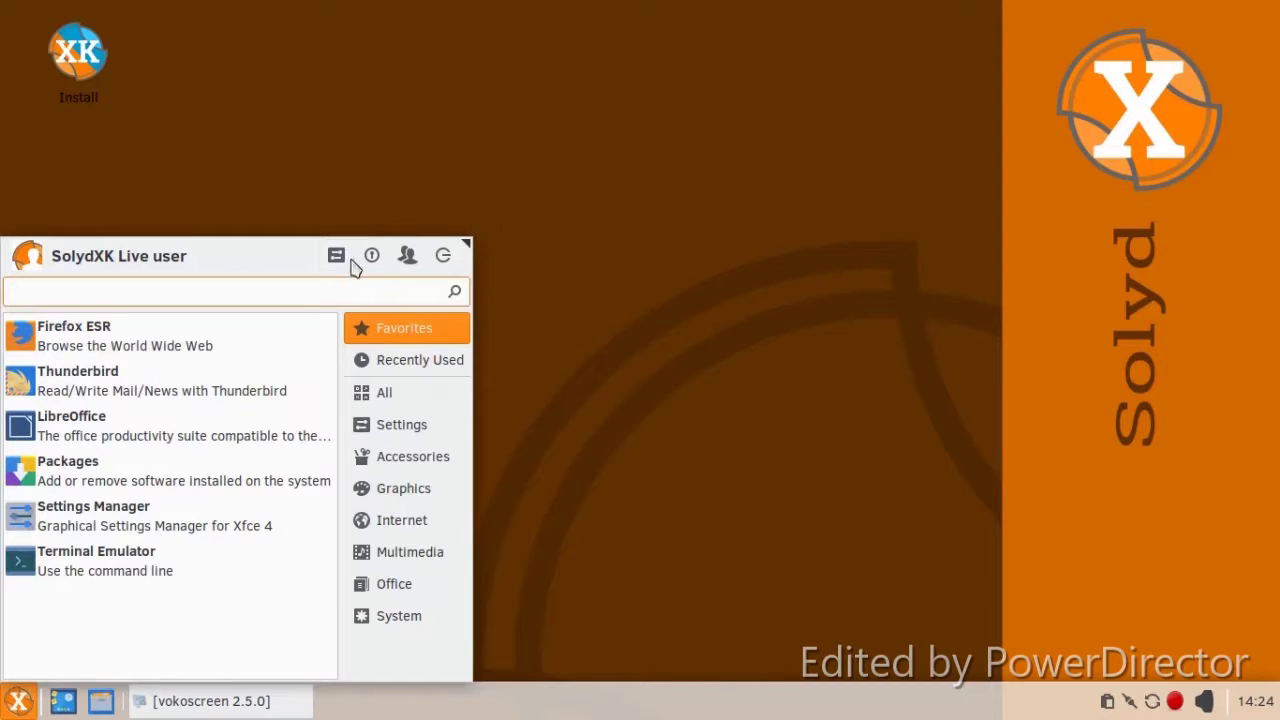
pyautogui.moveTo(461, 243); pyautogui.dragTo(466, 145)
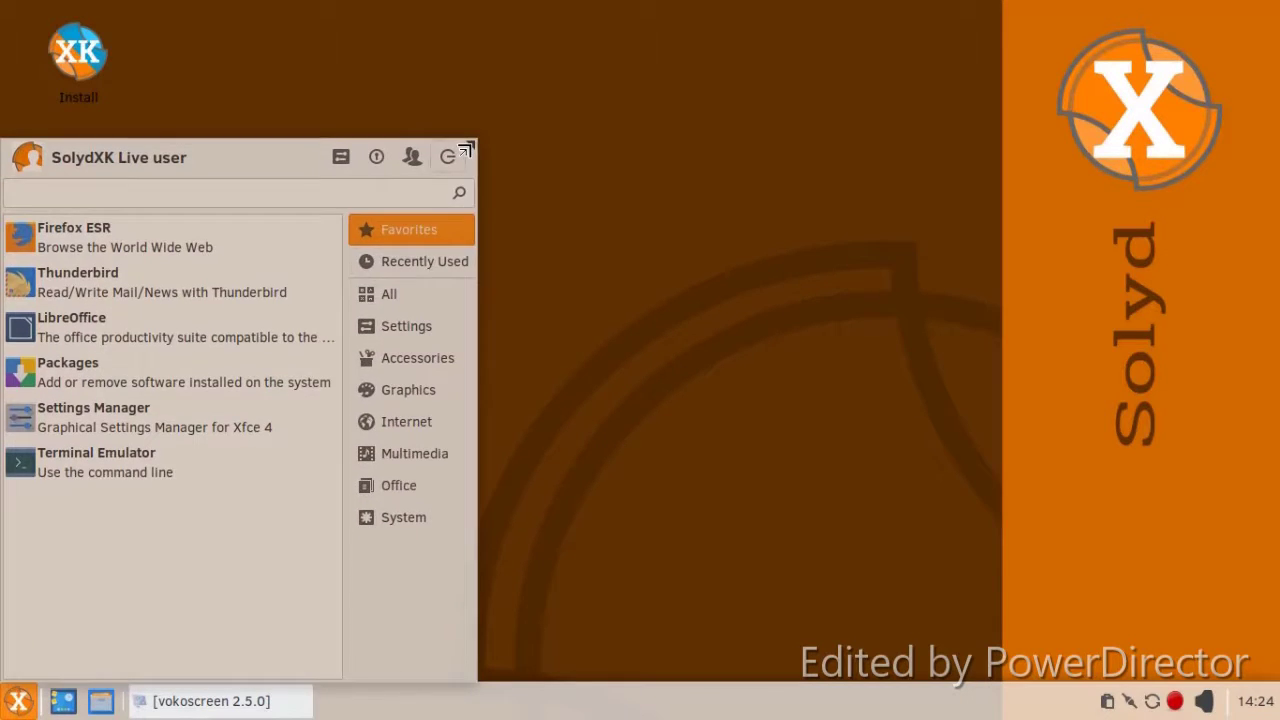
pyautogui.click(255, 373)
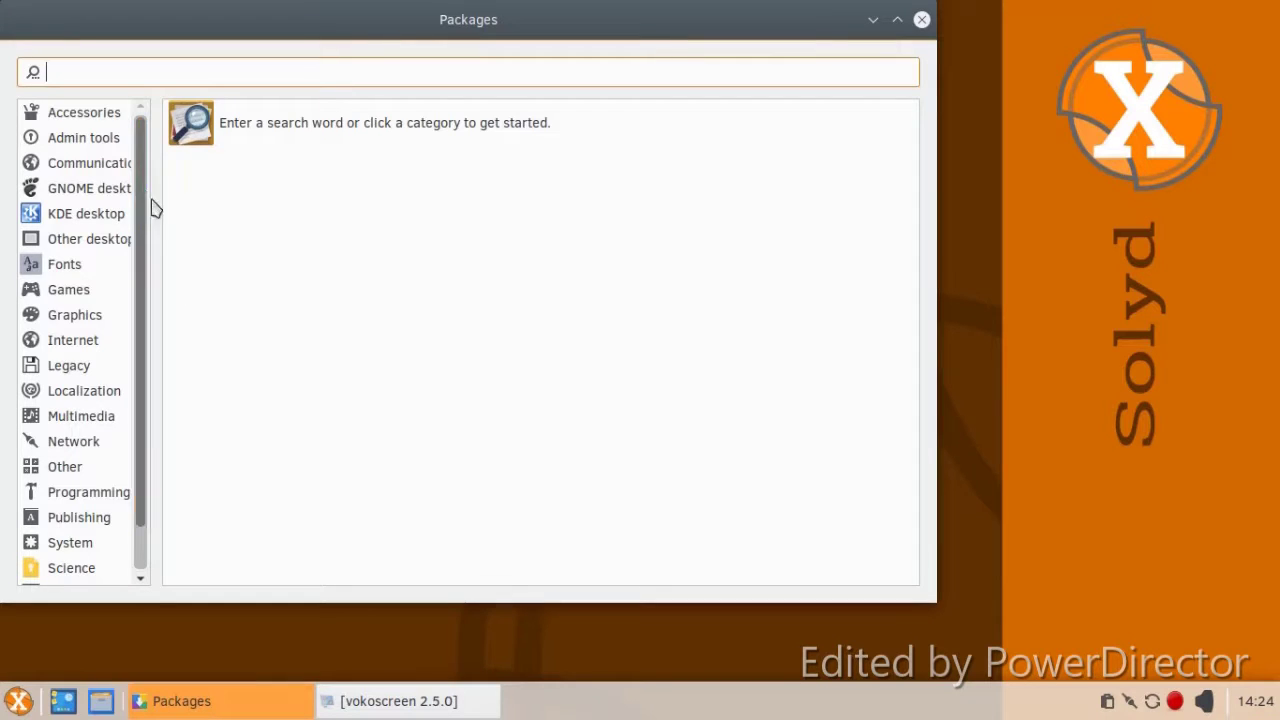
# Browse the available packages in the Admin tools, GNOME desktop, Games, Graphics and Internet categories
pyautogui.click(104, 147)
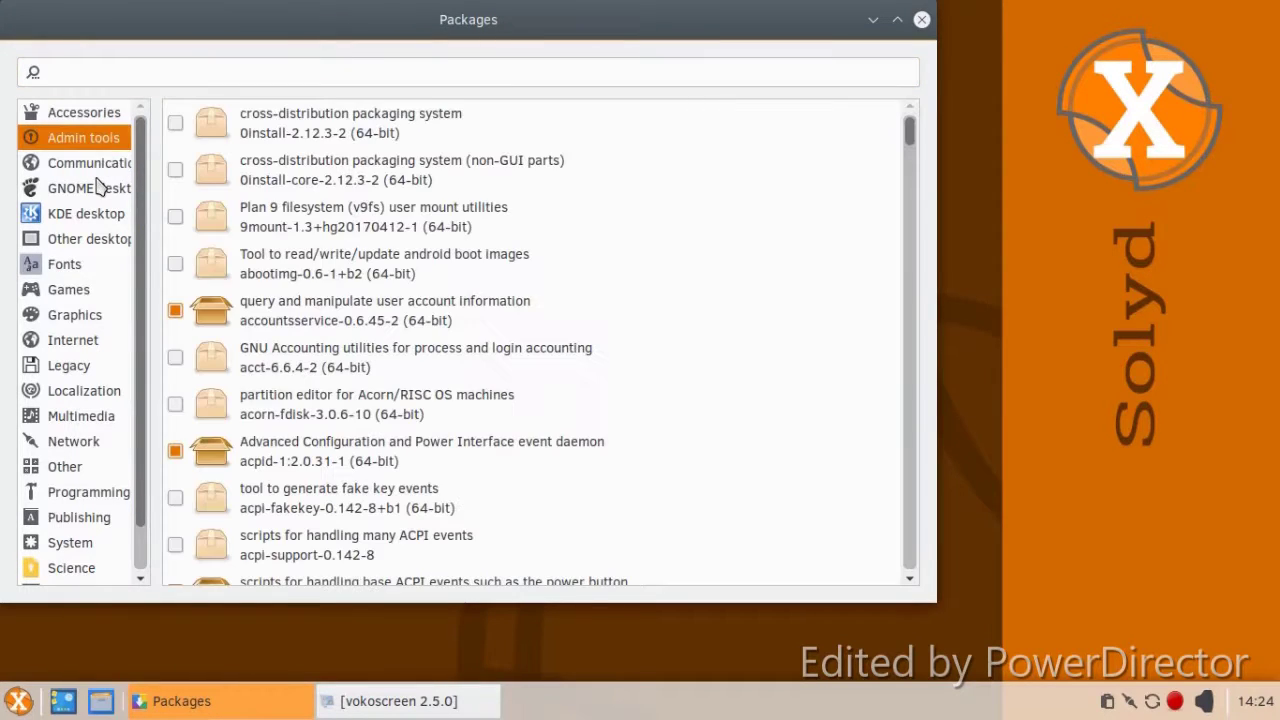
pyautogui.click(98, 187)
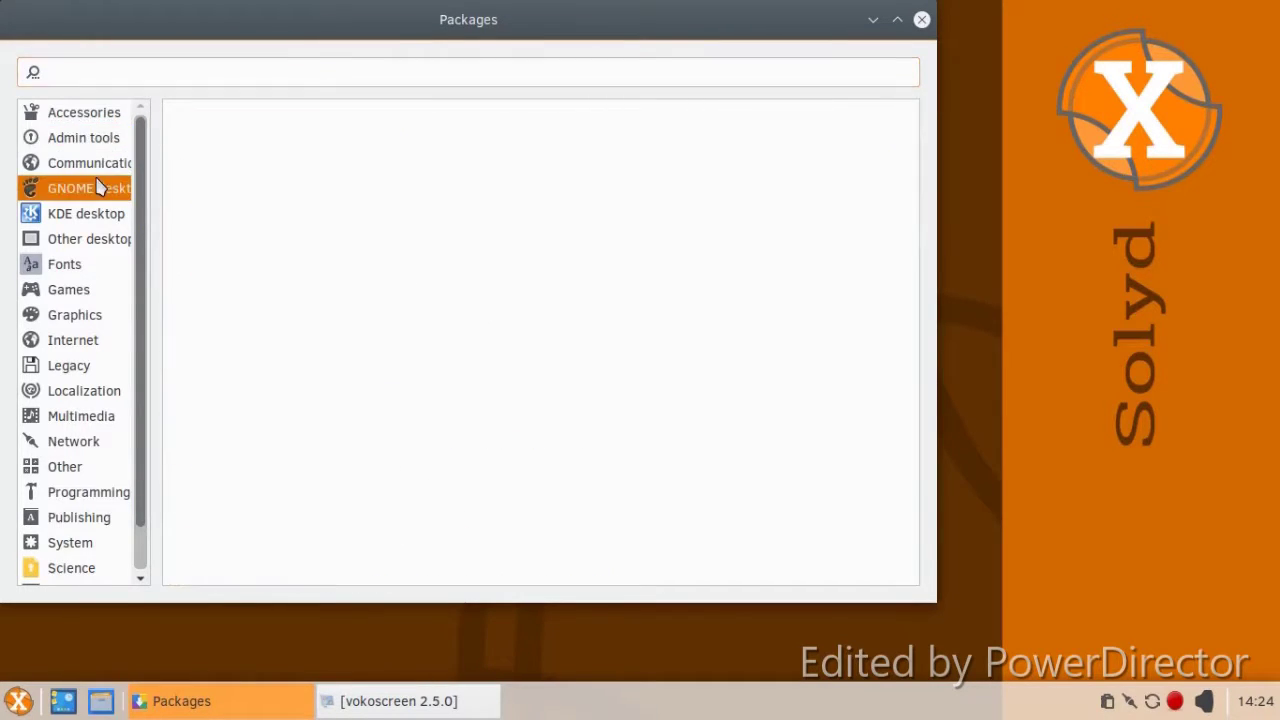
pyautogui.scroll(-1, 98, 263)
pyautogui.click(92, 250)
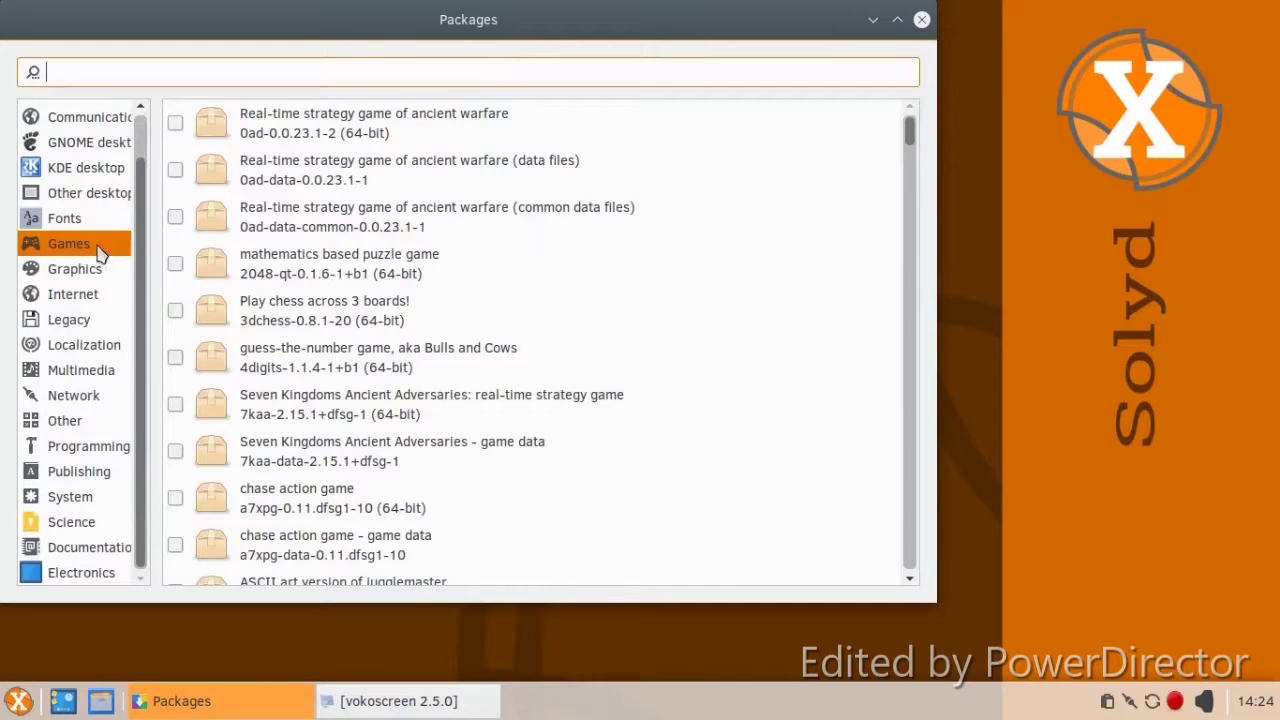
pyautogui.click(98, 270)
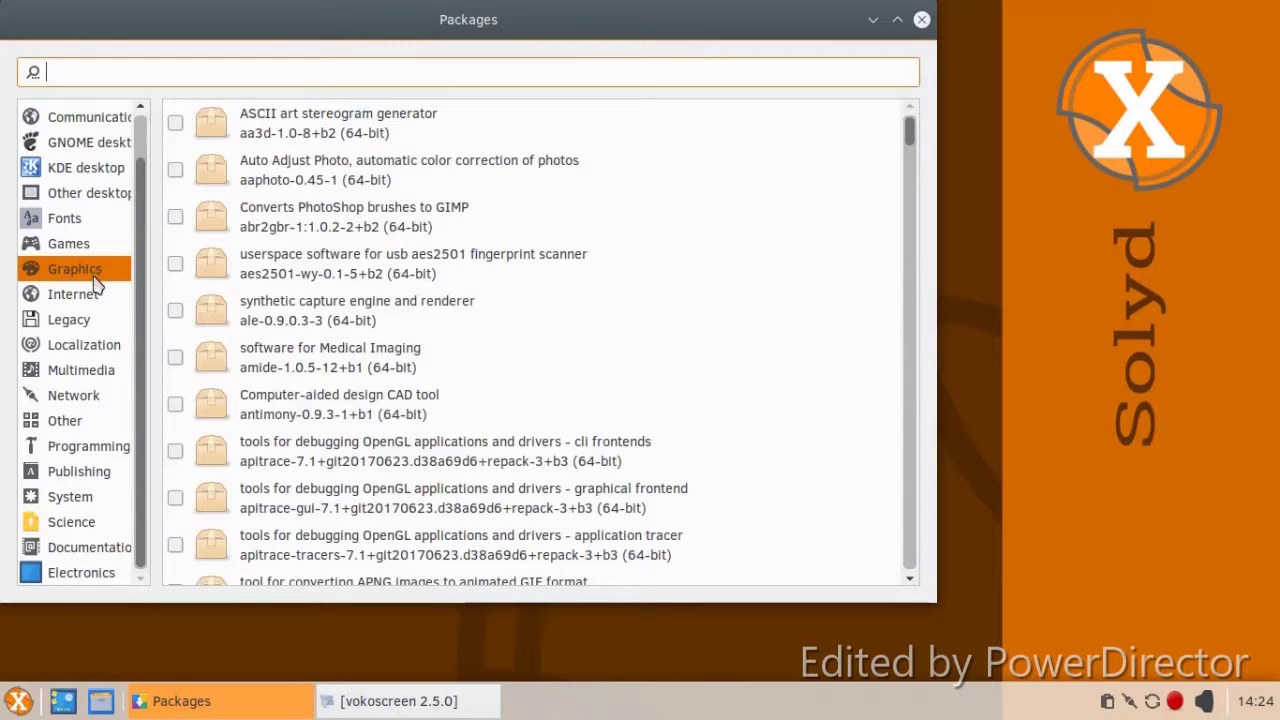
pyautogui.click(85, 296)
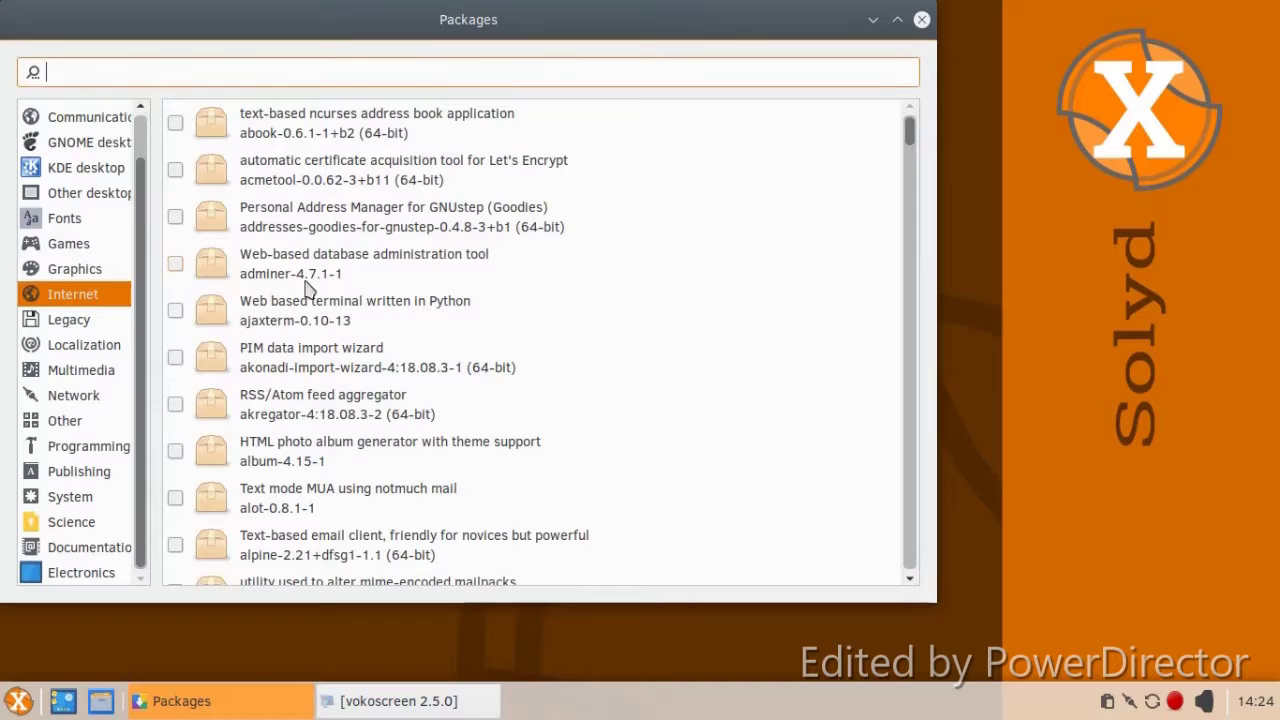
pyautogui.scroll(-3, 484, 262)
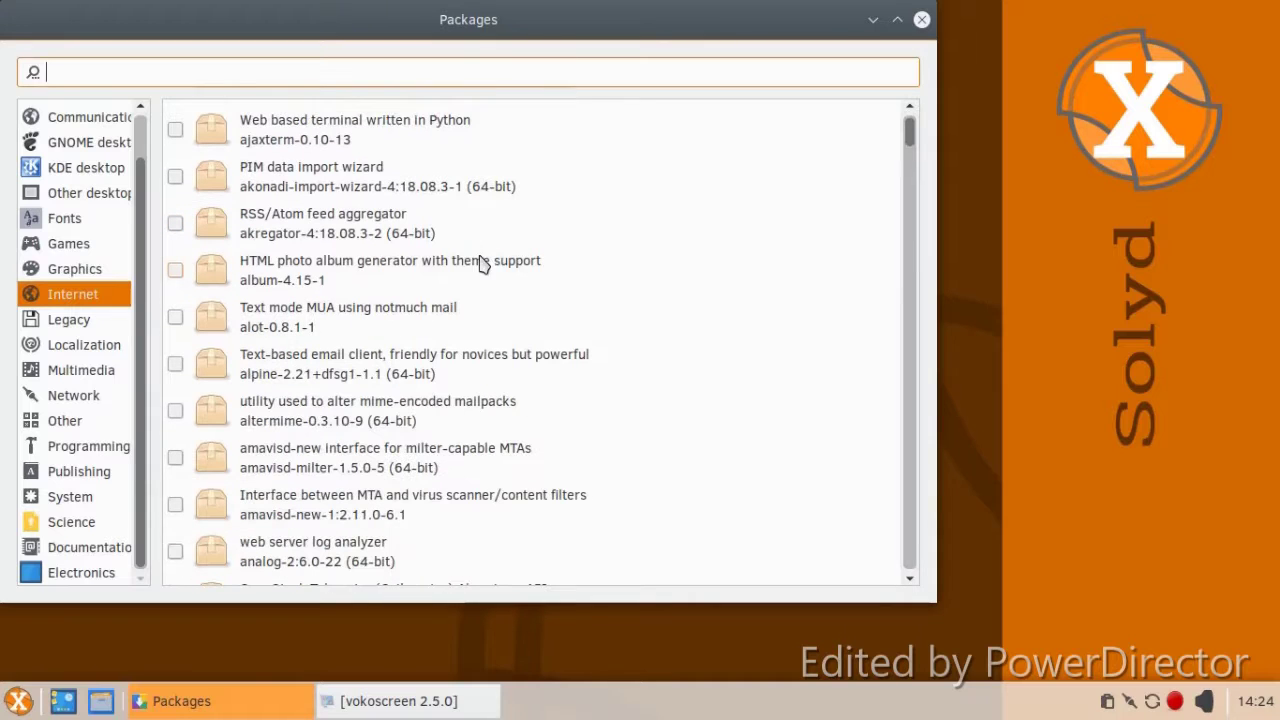
# Browse the packages in the Legacy, Localization, Multimedia, Network and Other categories
pyautogui.click(66, 321)
pyautogui.scroll(-3, 231, 313)
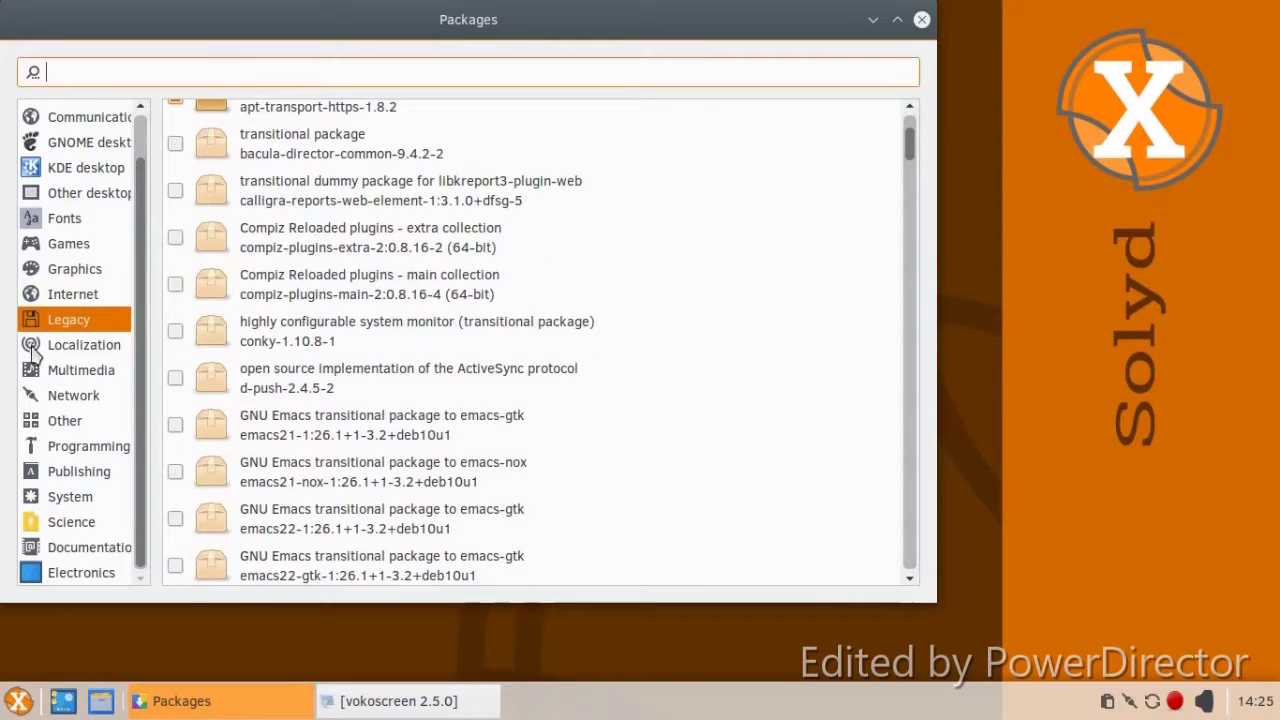
pyautogui.click(35, 347)
pyautogui.click(52, 372)
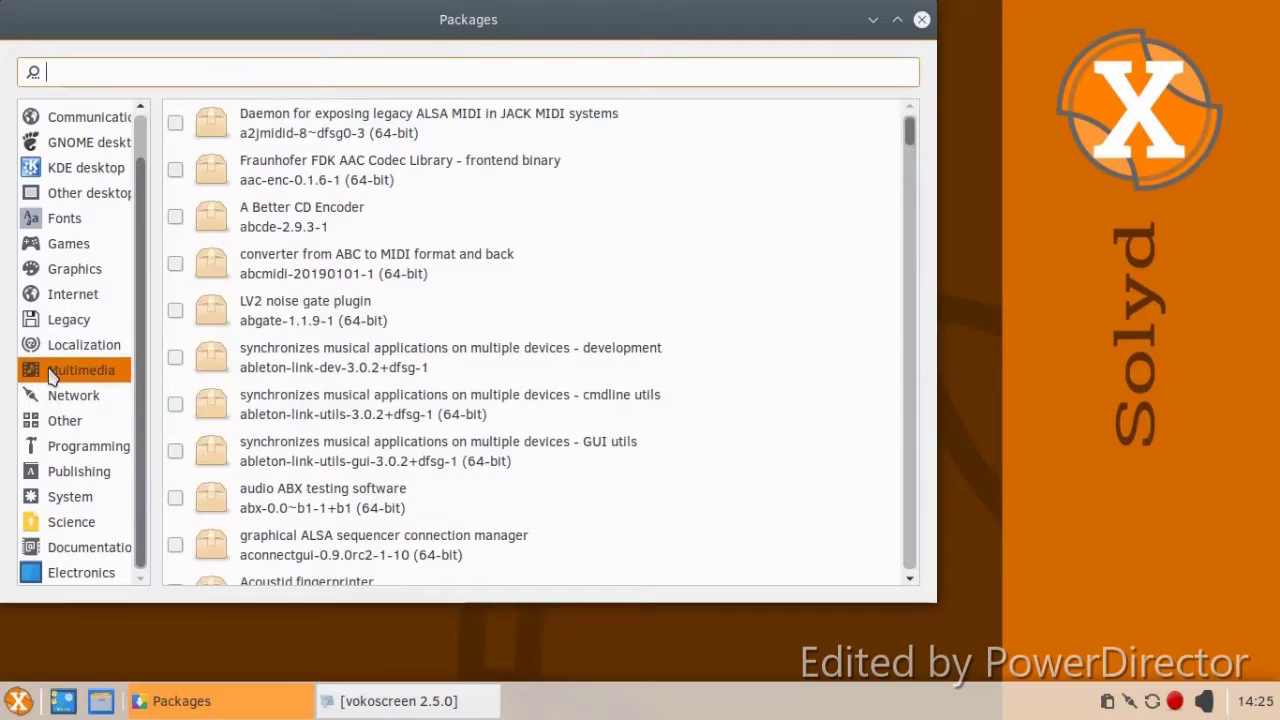
pyautogui.click(76, 400)
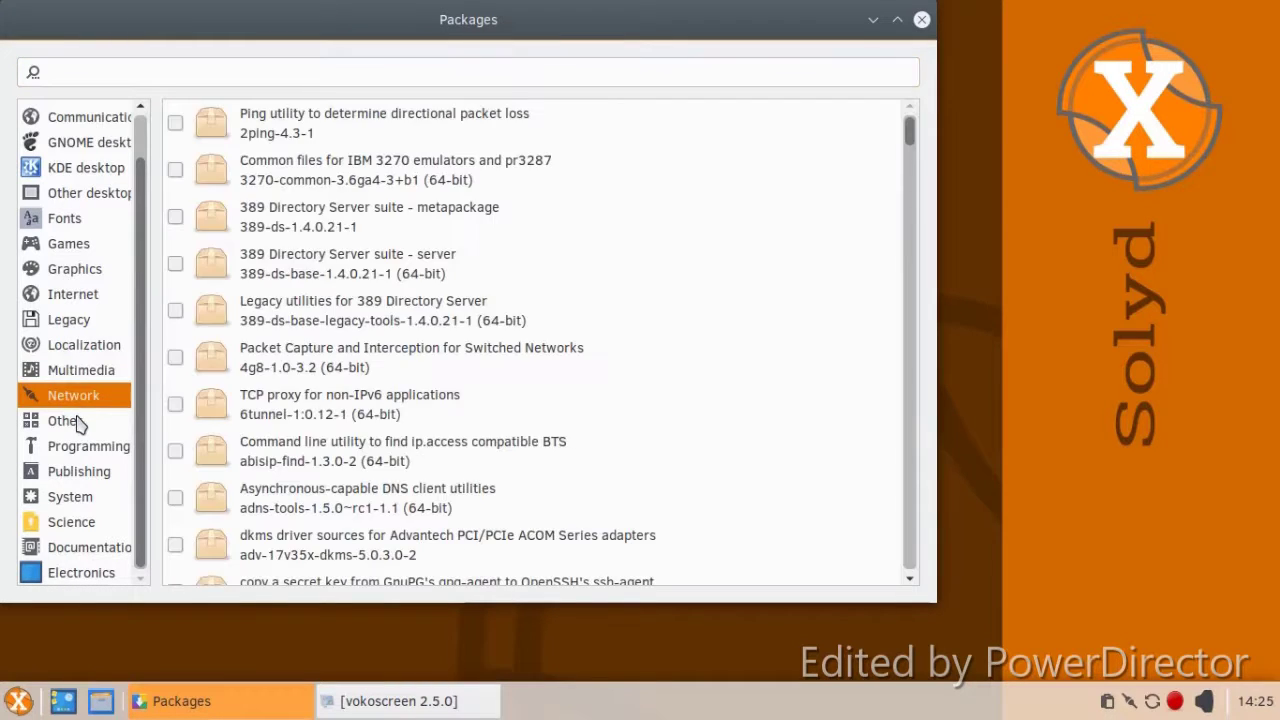
pyautogui.click(80, 424)
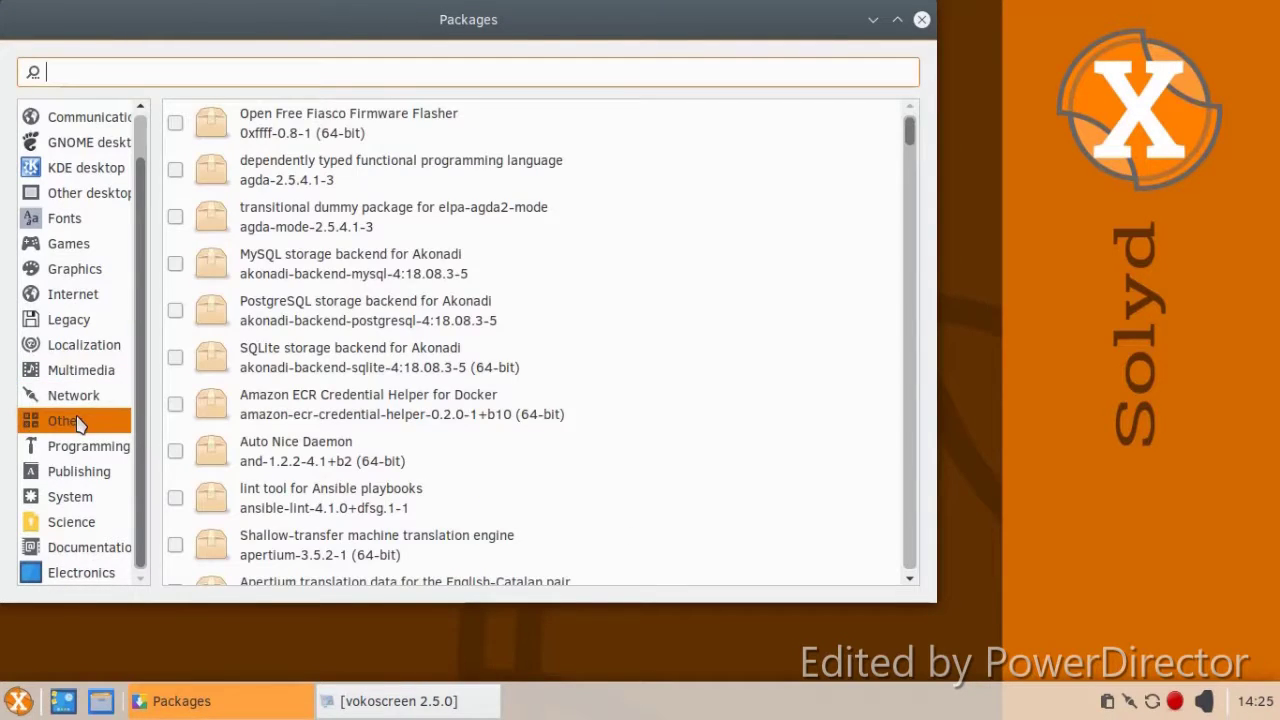
# Check the Programming, Publishing, System, Science and Electronics package categories, then close the Packages window
pyautogui.click(80, 449)
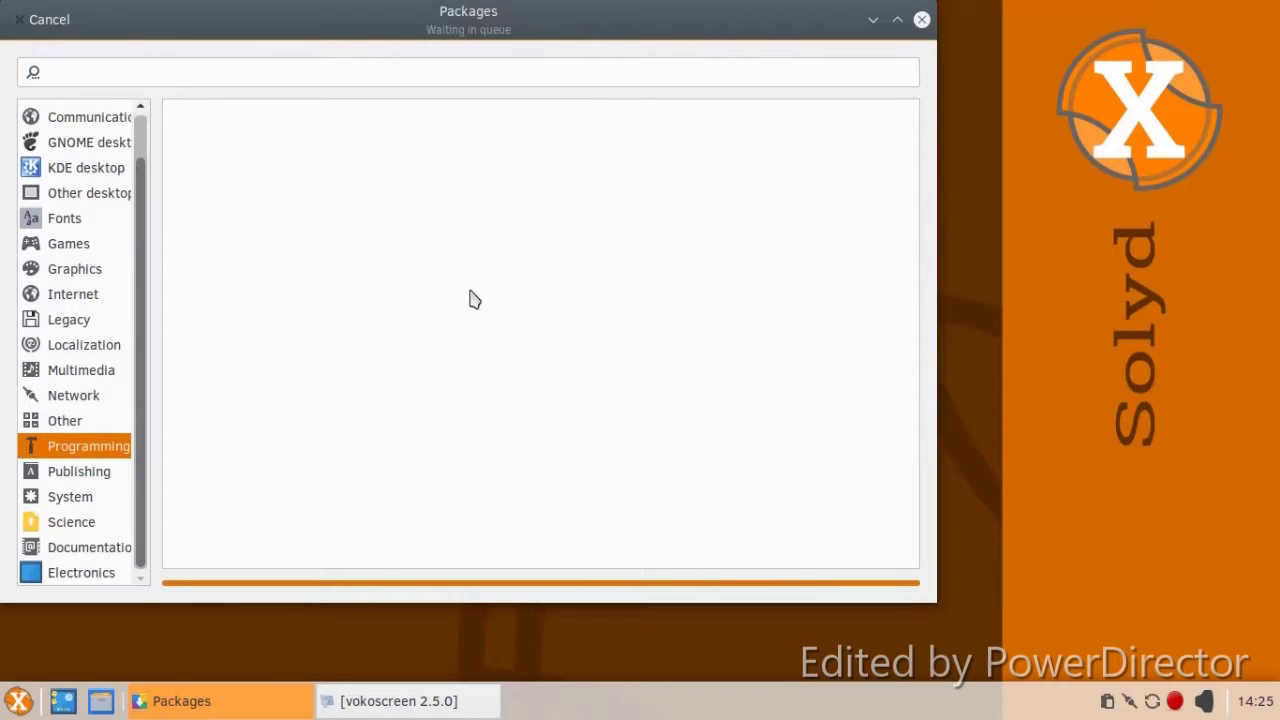
pyautogui.click(76, 472)
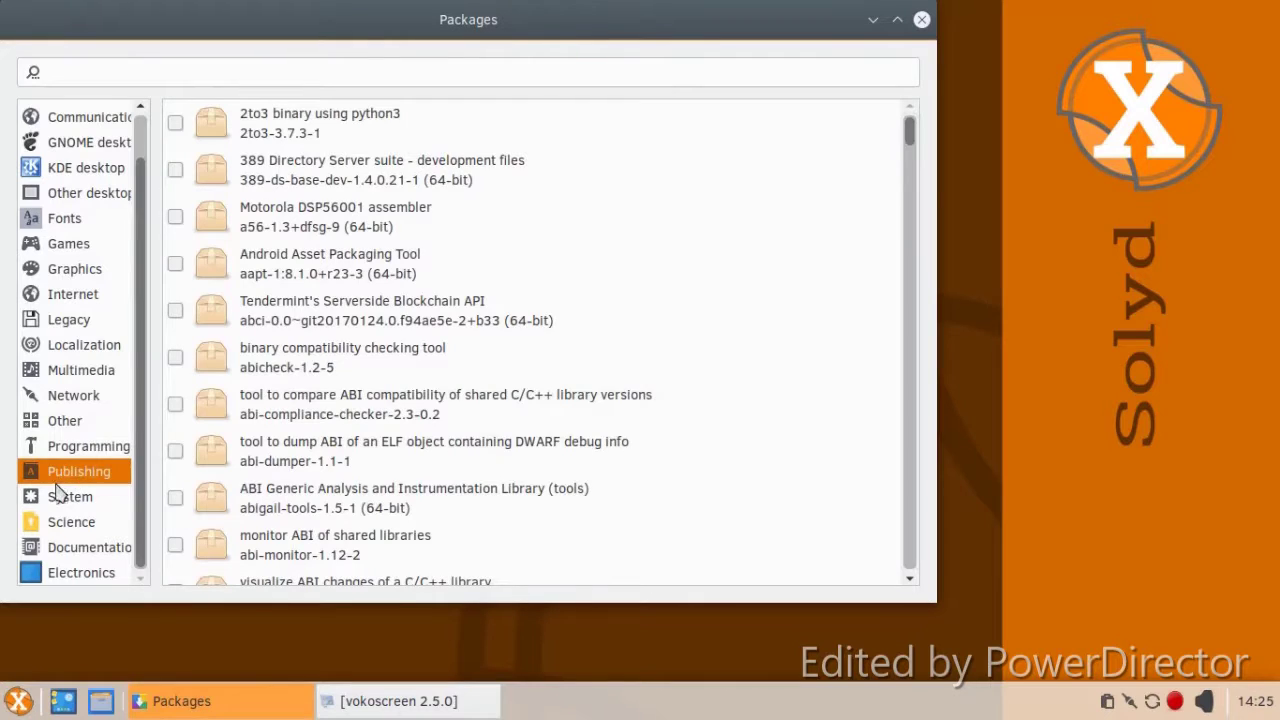
pyautogui.click(60, 506)
pyautogui.click(62, 524)
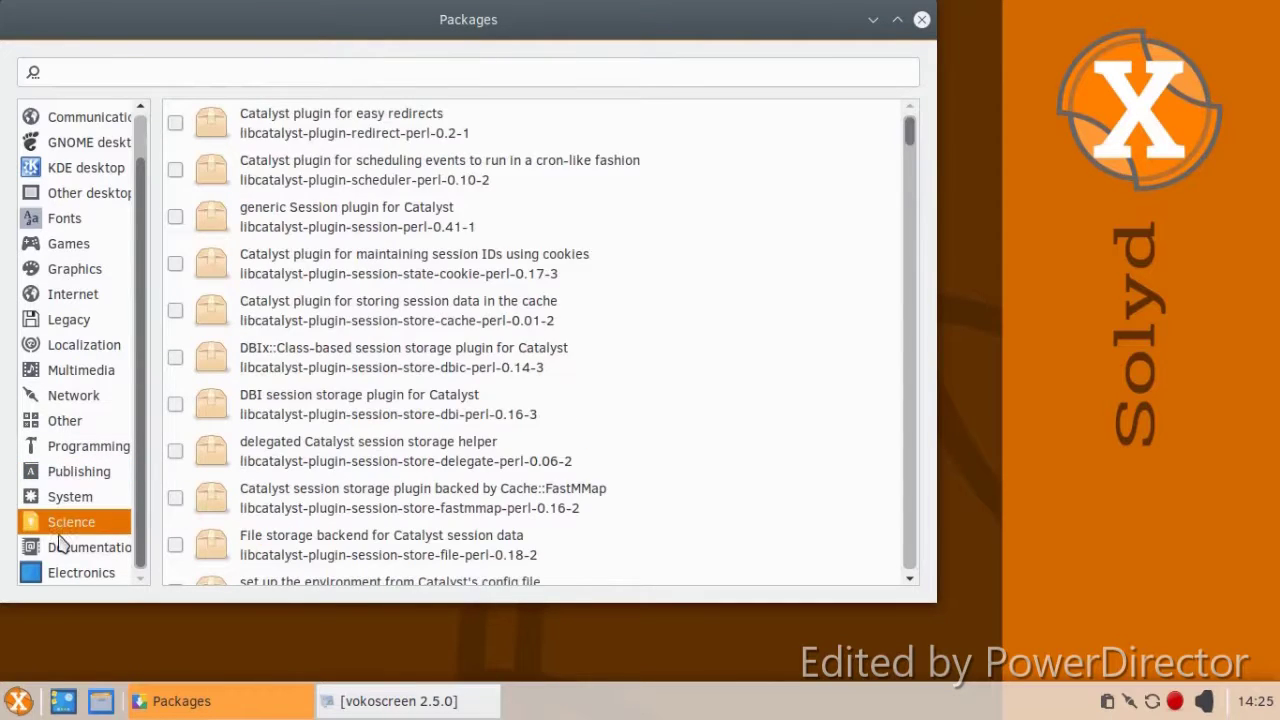
pyautogui.click(65, 570)
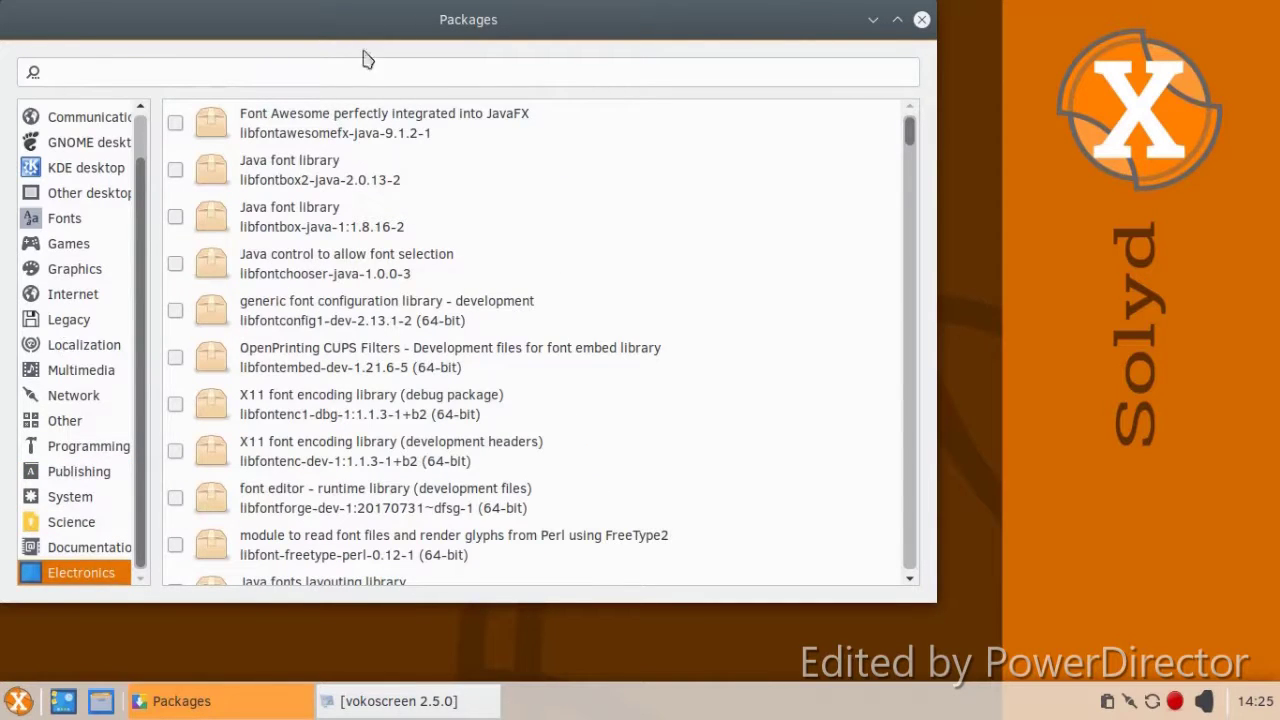
pyautogui.click(921, 20)
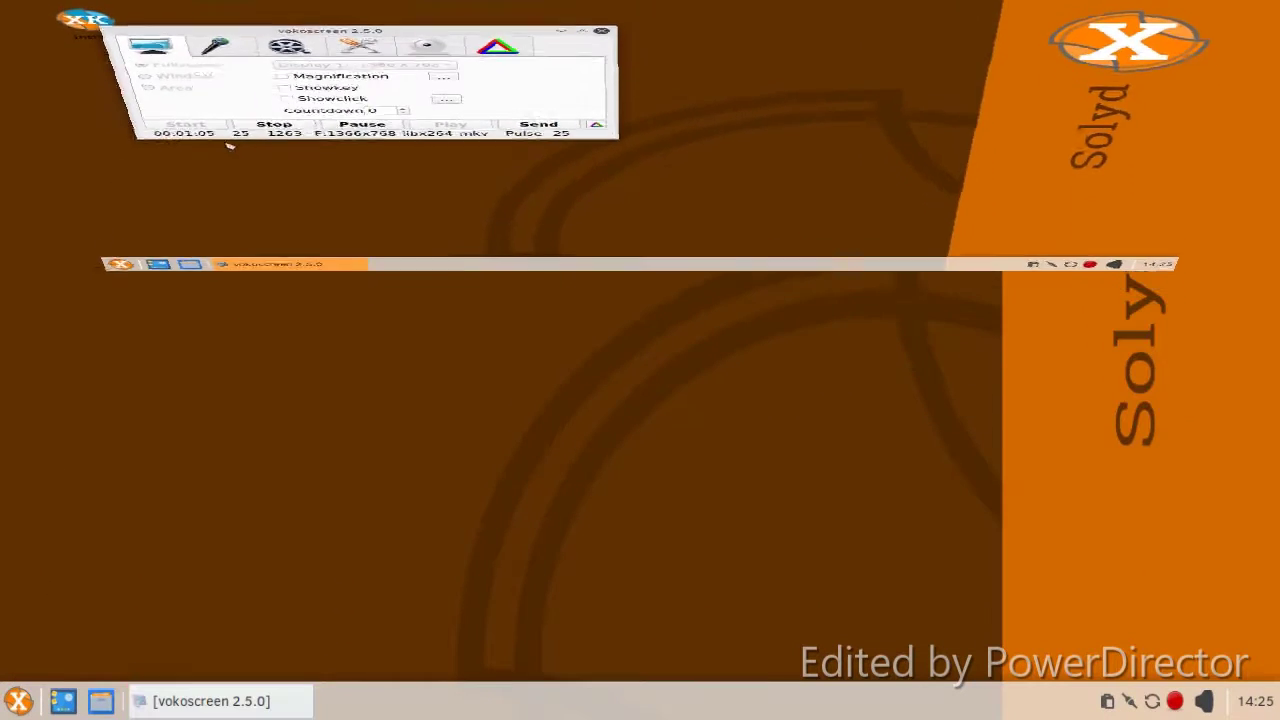
# Reopen the Desktop settings and review the menu, icon and background options
pyautogui.click(18, 701)
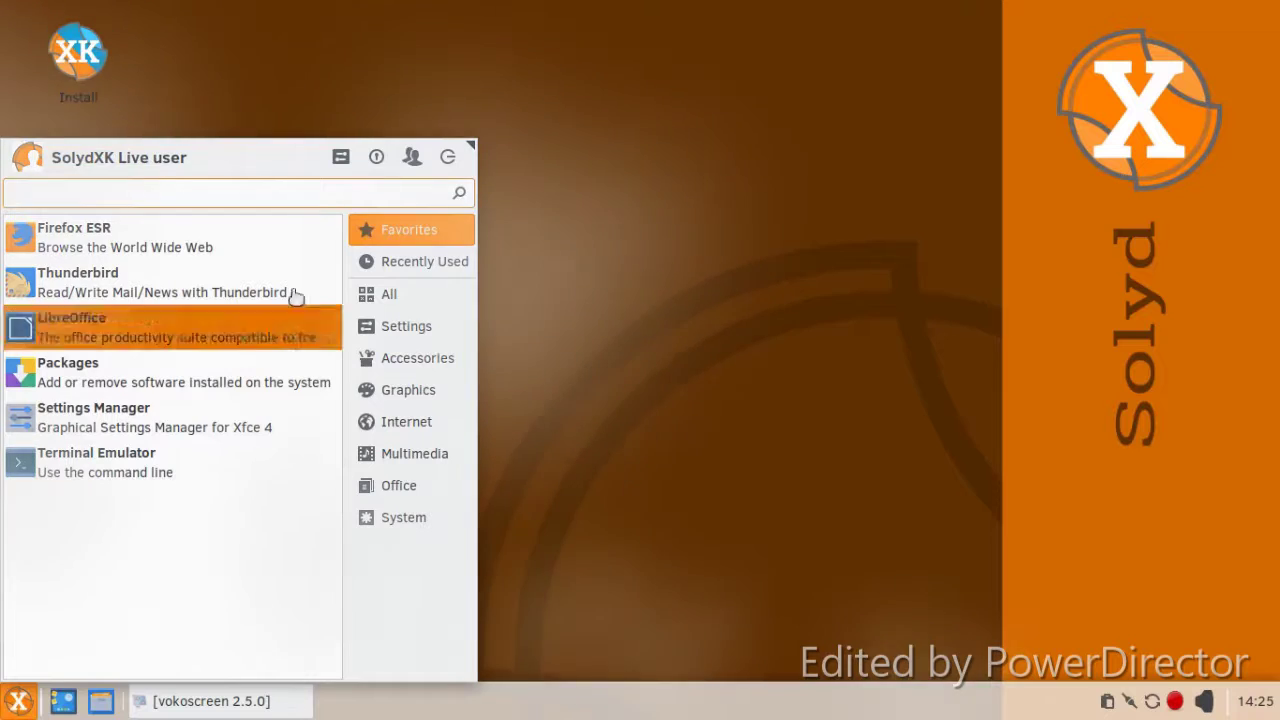
pyautogui.click(340, 157)
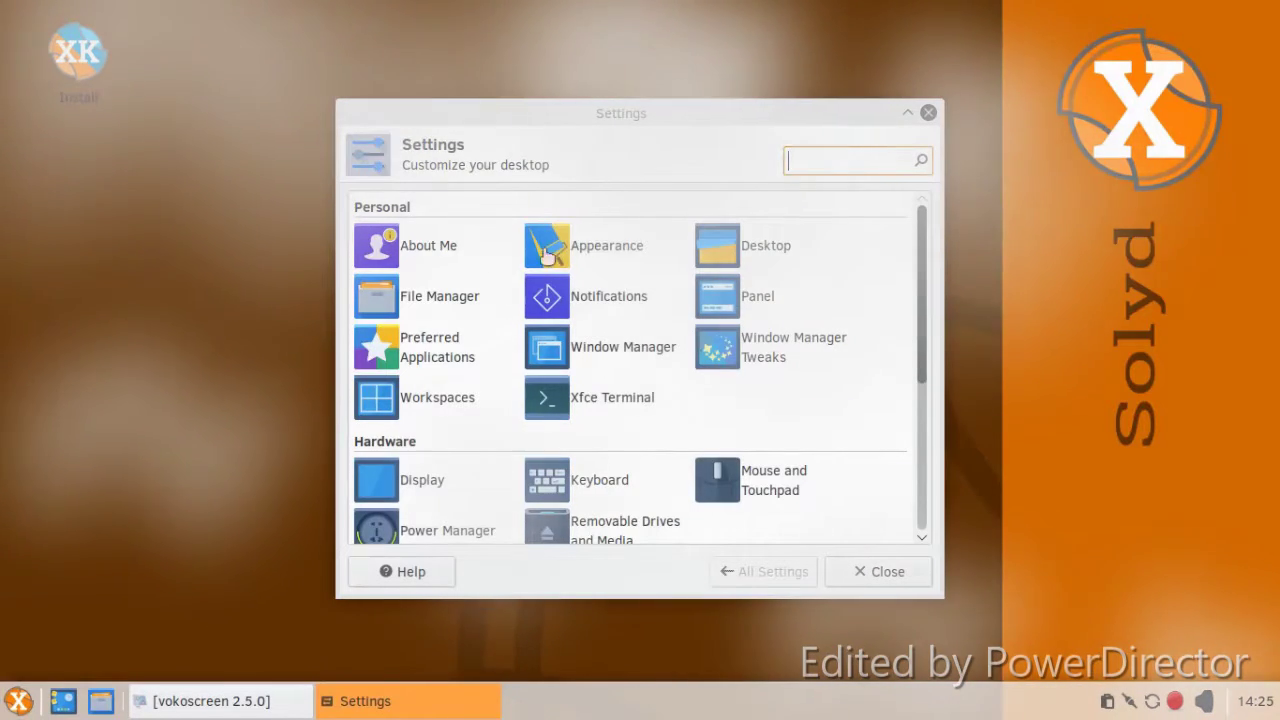
pyautogui.click(754, 243)
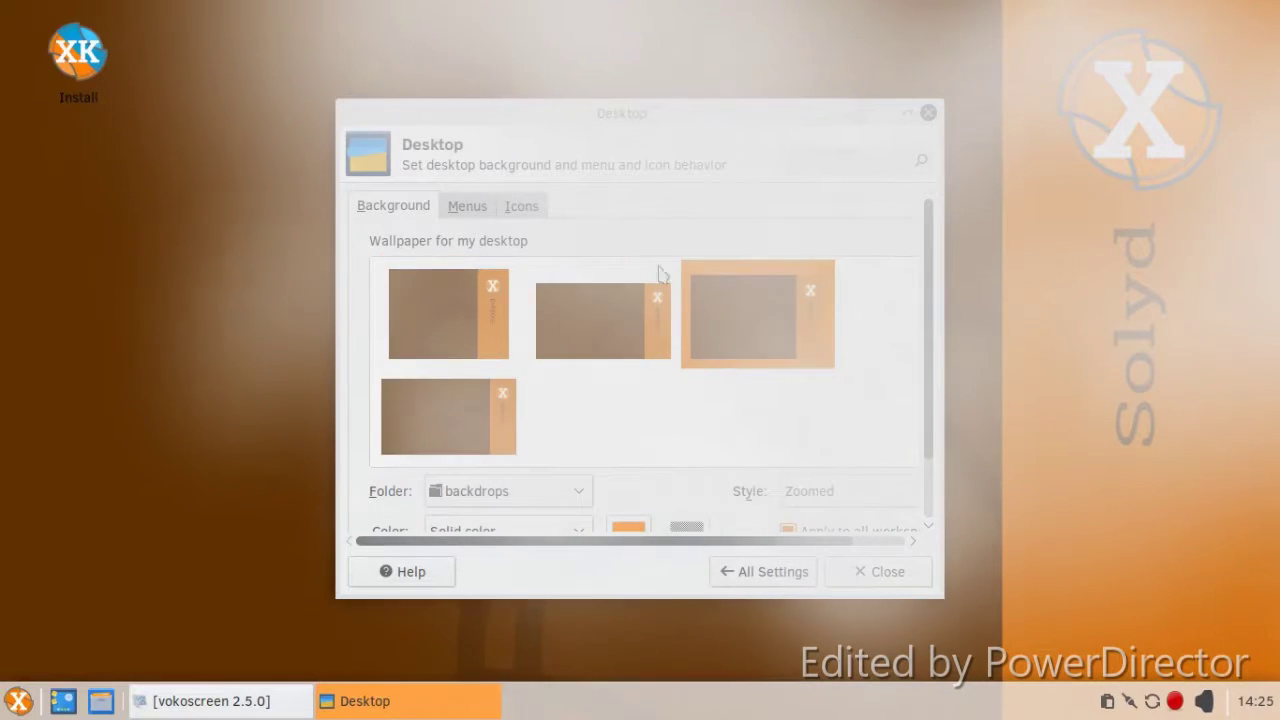
pyautogui.click(460, 210)
pyautogui.click(528, 209)
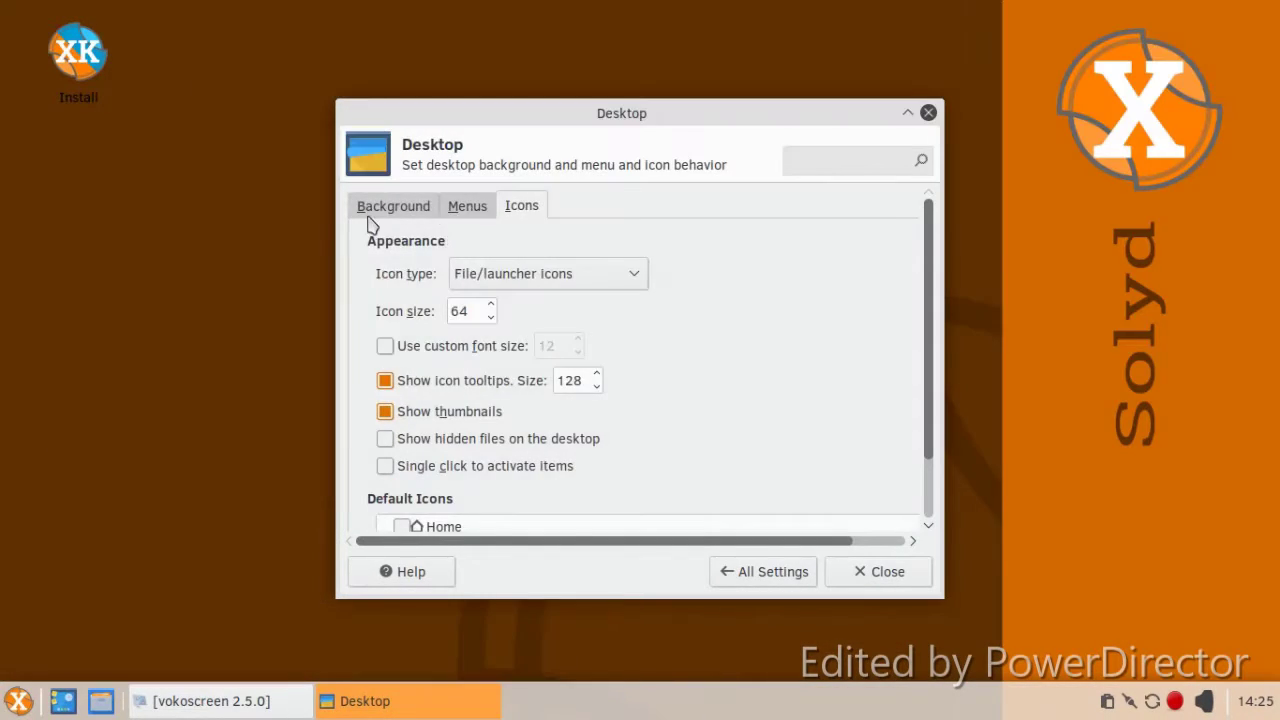
pyautogui.click(370, 218)
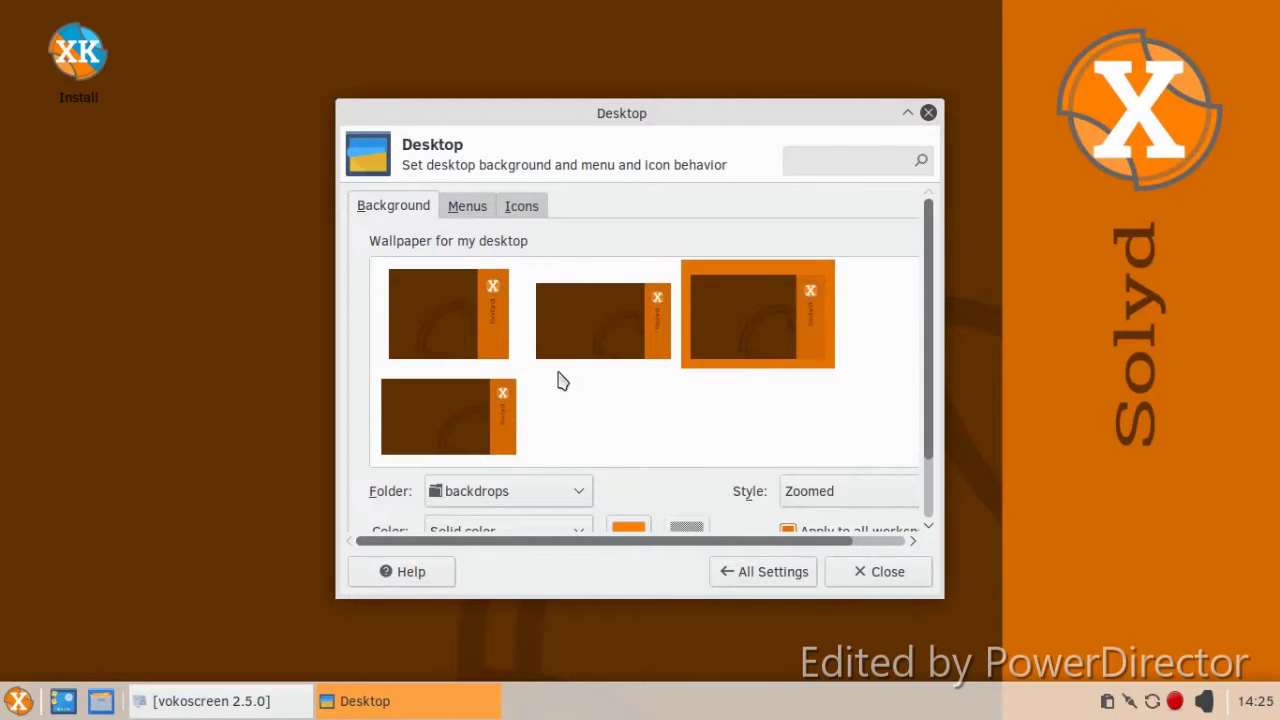
# Review the focus options in the Window Manager Tweaks settings, then return to the settings overview
pyautogui.click(770, 572)
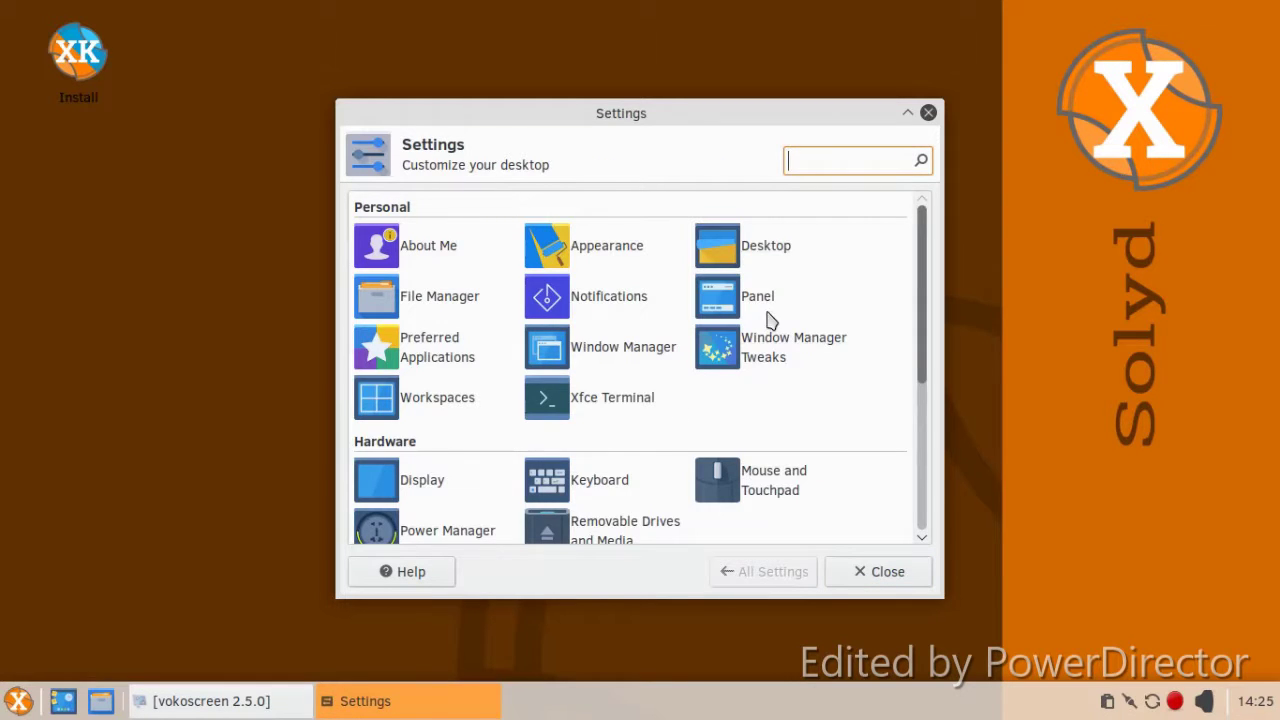
pyautogui.click(758, 350)
pyautogui.click(440, 212)
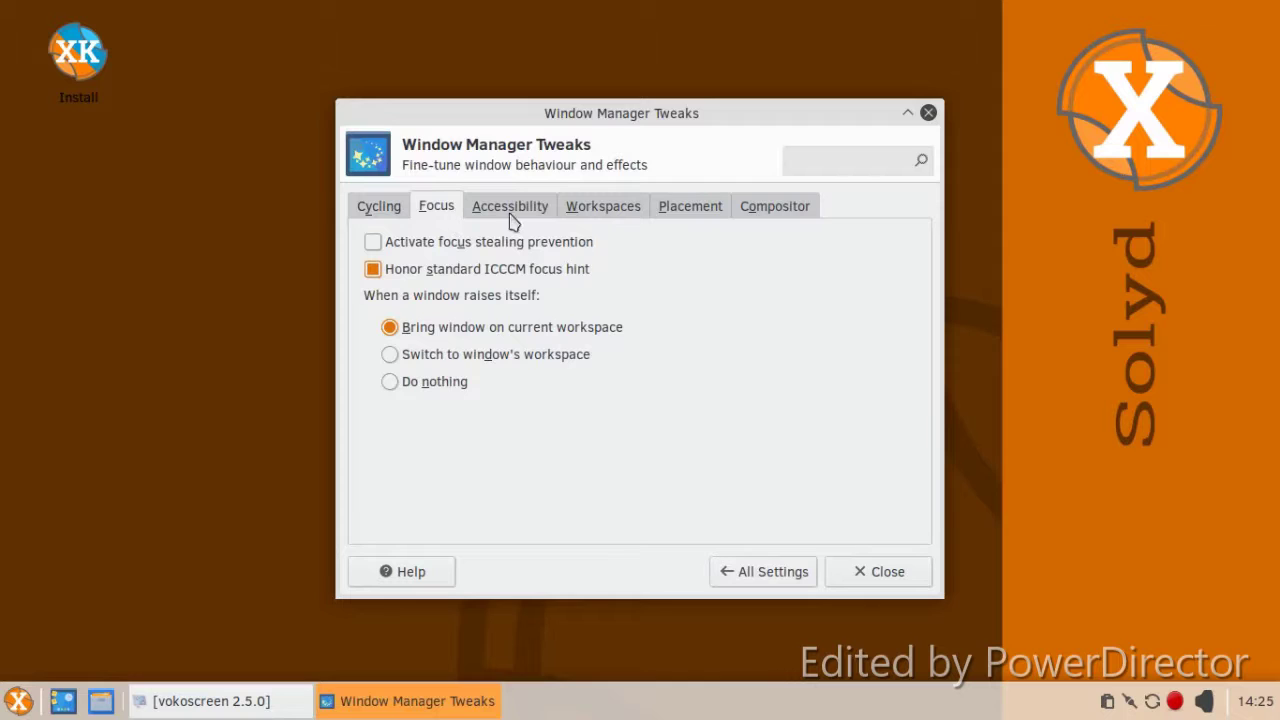
pyautogui.click(787, 568)
# Look over the Xfce Terminal preferences and the general Workspaces options, then close the settings
pyautogui.click(603, 408)
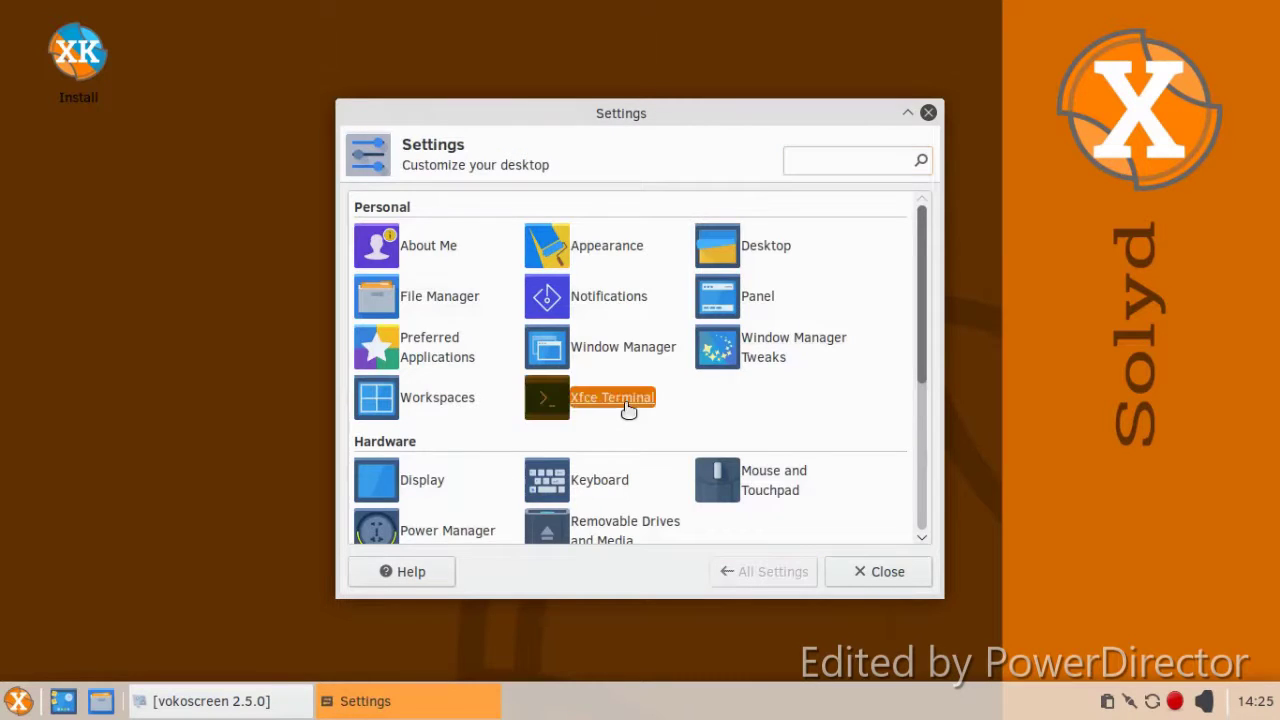
pyautogui.moveTo(694, 37); pyautogui.dragTo(541, 111)
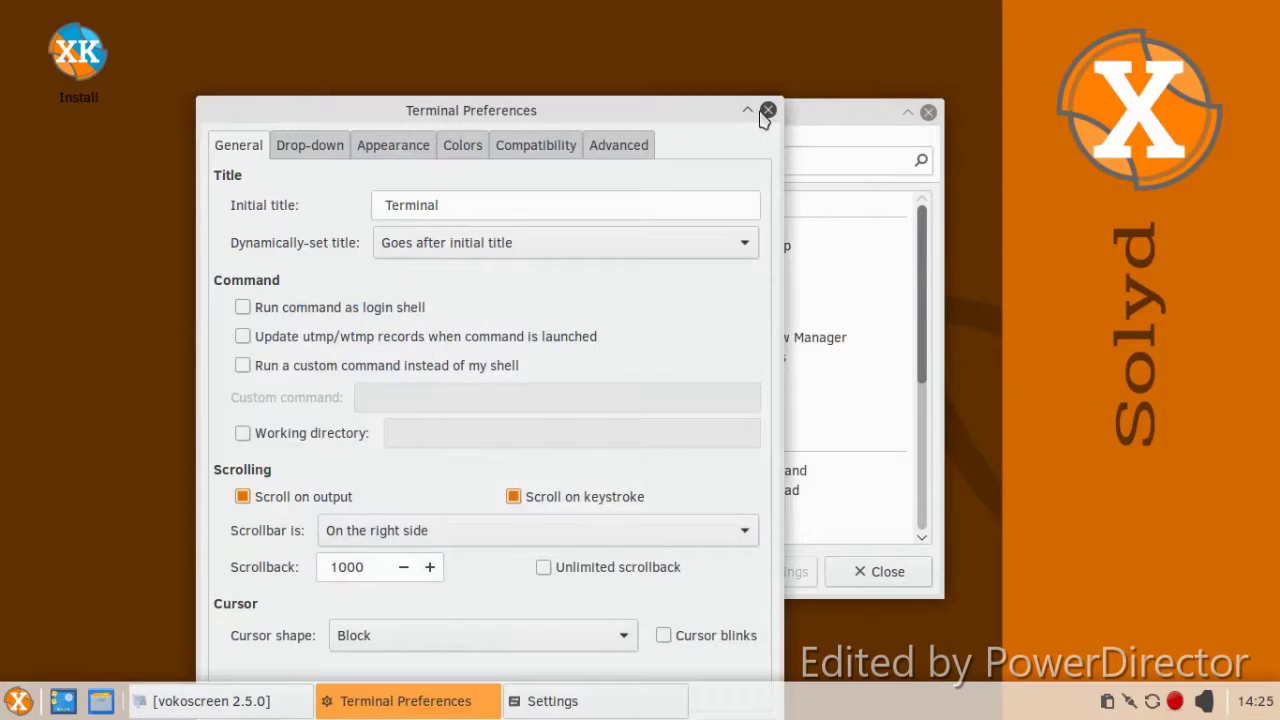
pyautogui.click(767, 111)
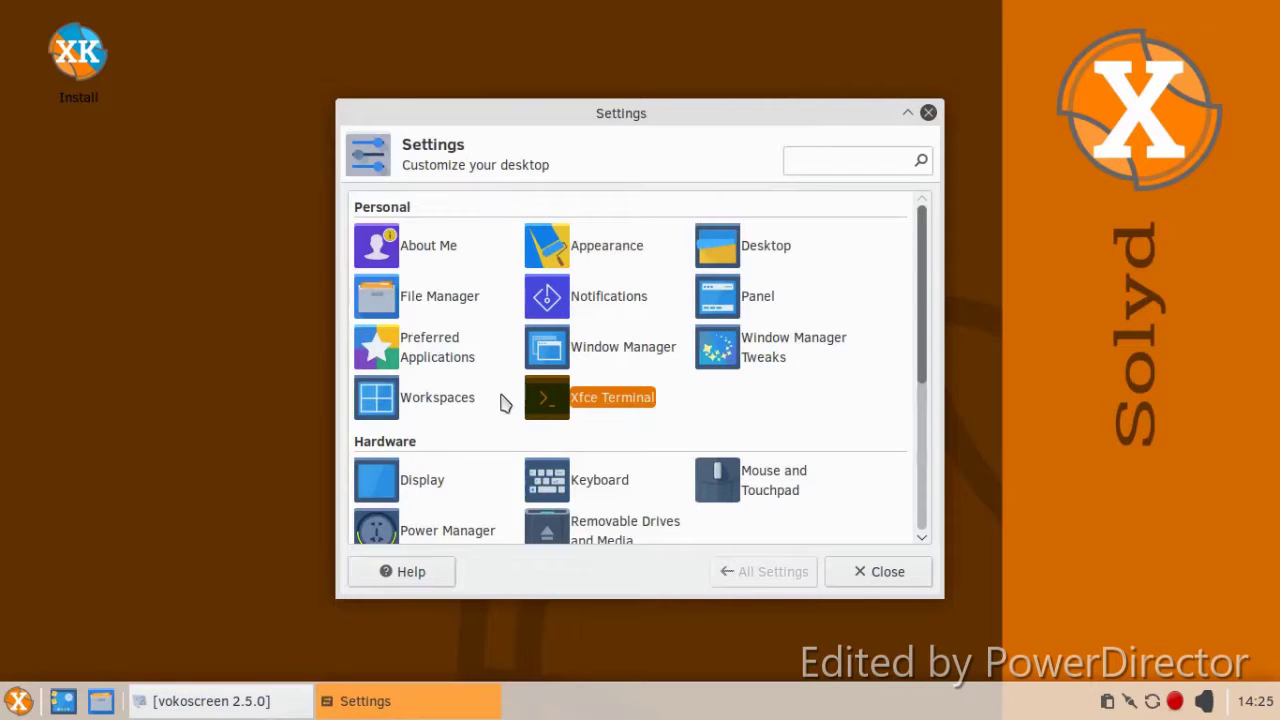
pyautogui.click(432, 402)
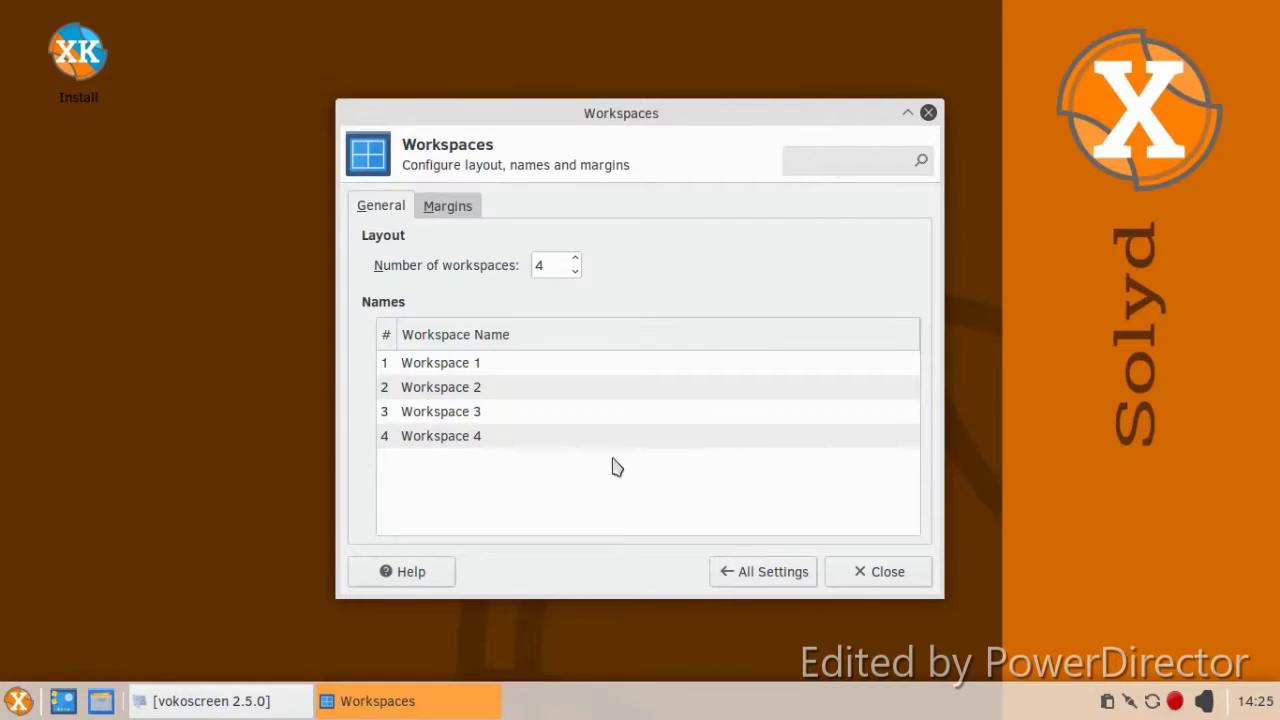
pyautogui.click(860, 570)
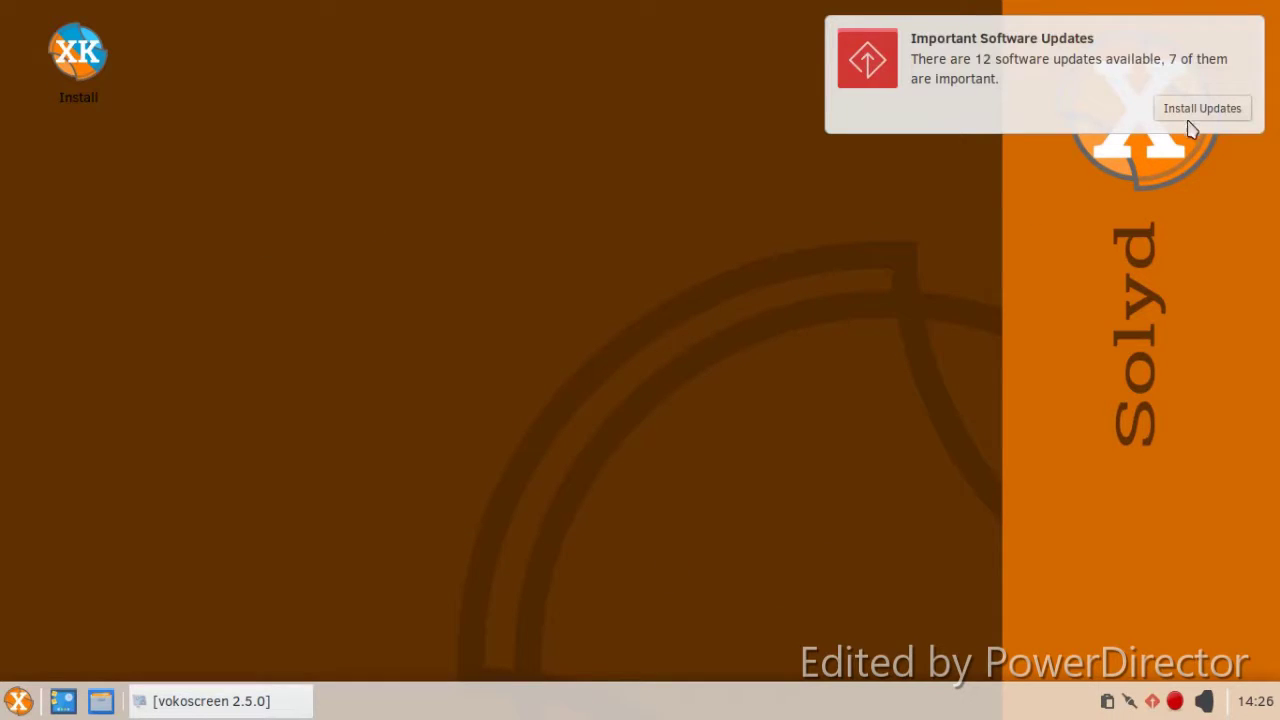
# Dismiss the software updates notification and check the preferences of the package update indicator
pyautogui.click(1220, 38)
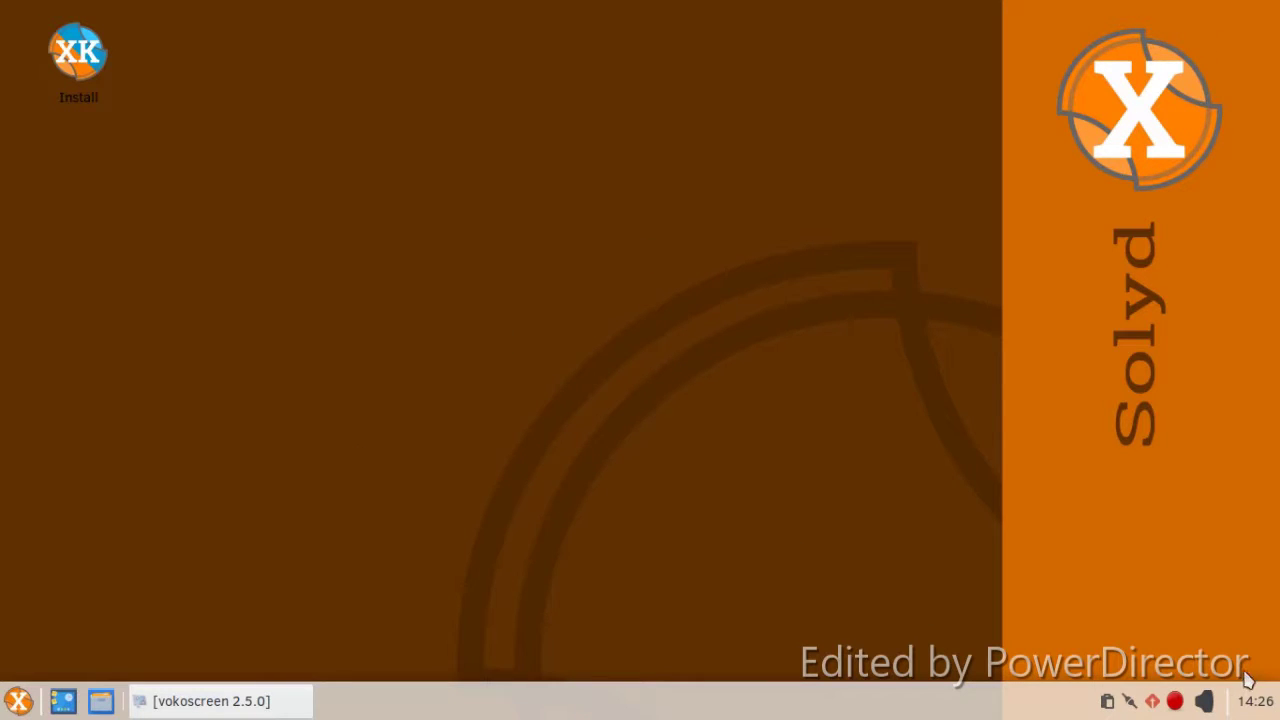
pyautogui.click(1256, 701)
pyautogui.click(1218, 706)
pyautogui.rightClick(1159, 704)
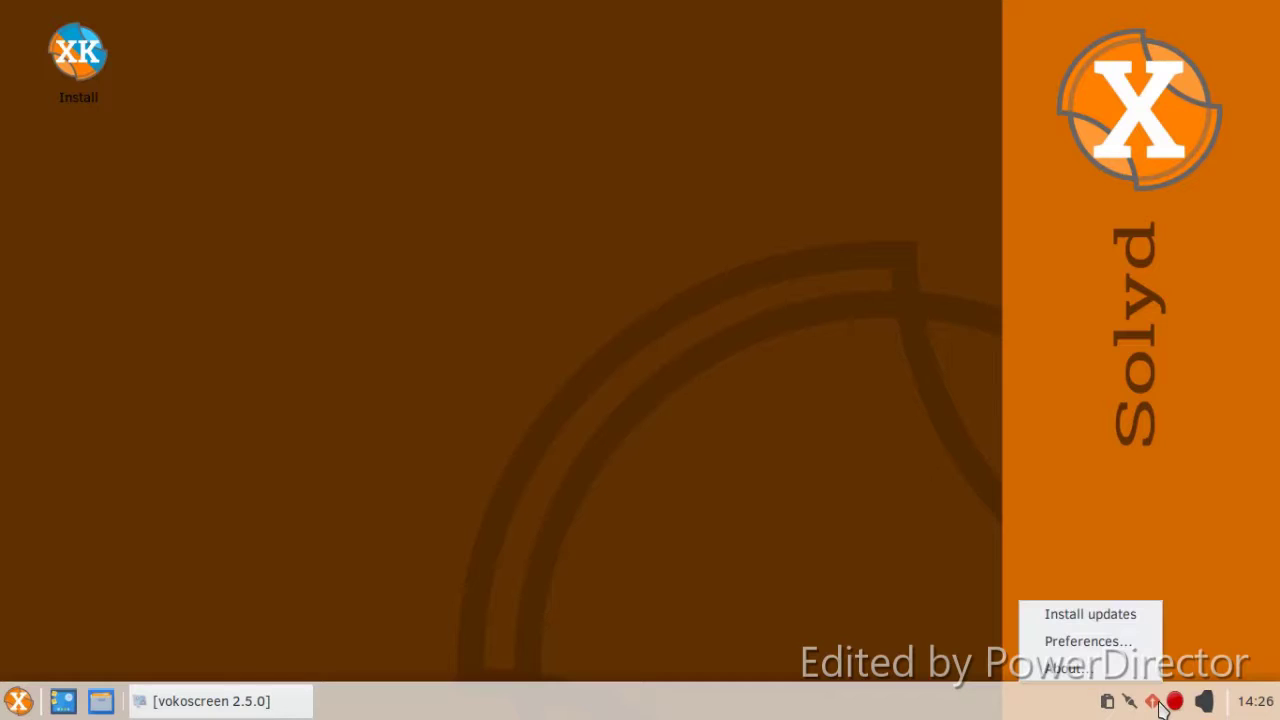
pyautogui.click(1070, 640)
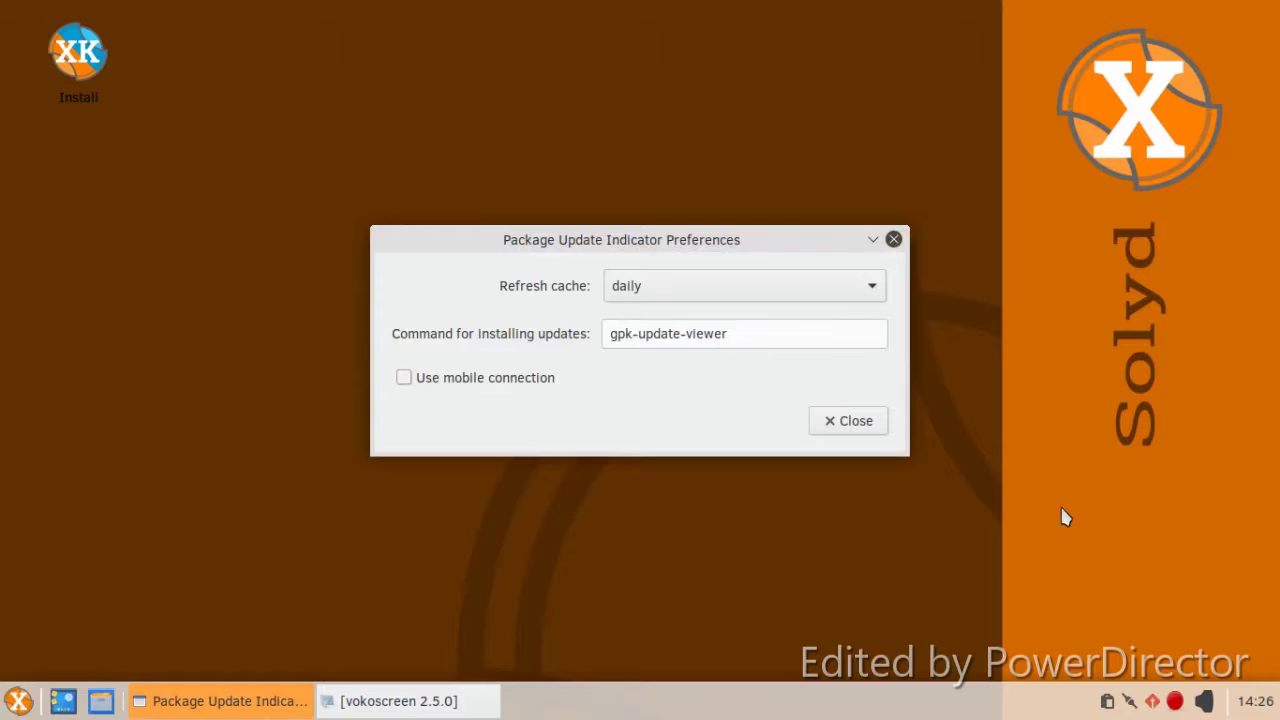
pyautogui.click(893, 241)
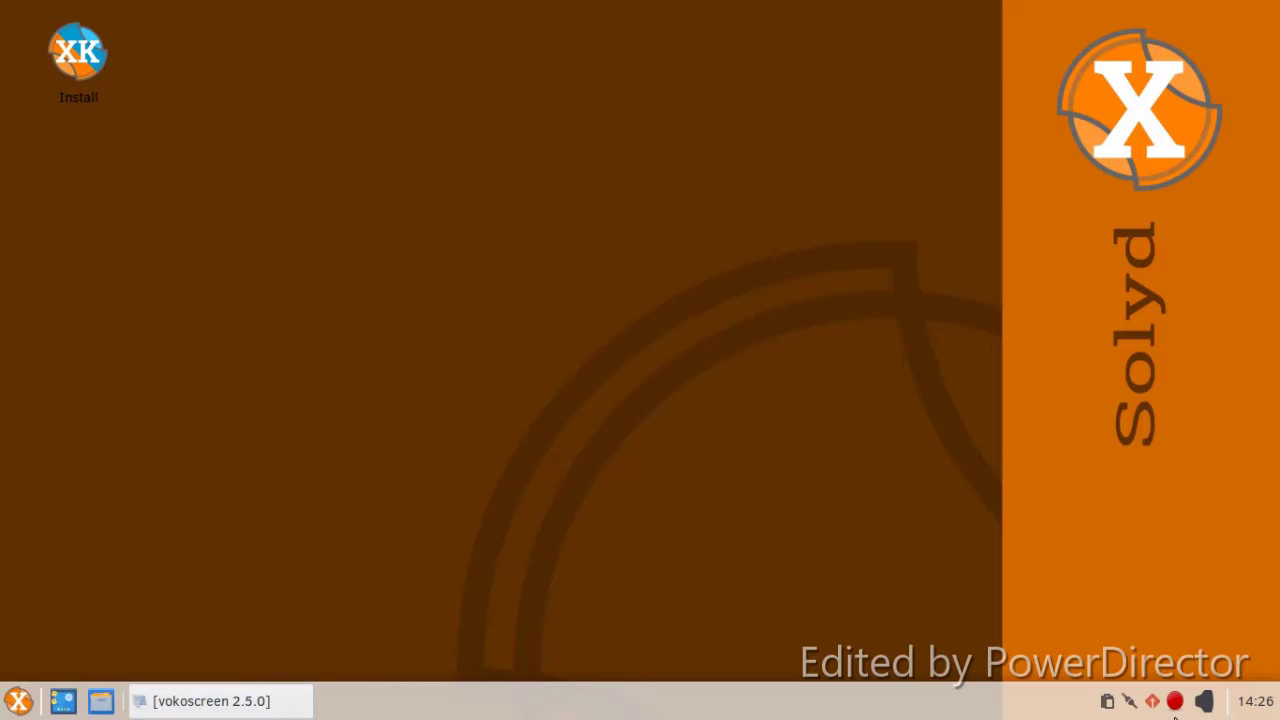
pyautogui.rightClick(1159, 706)
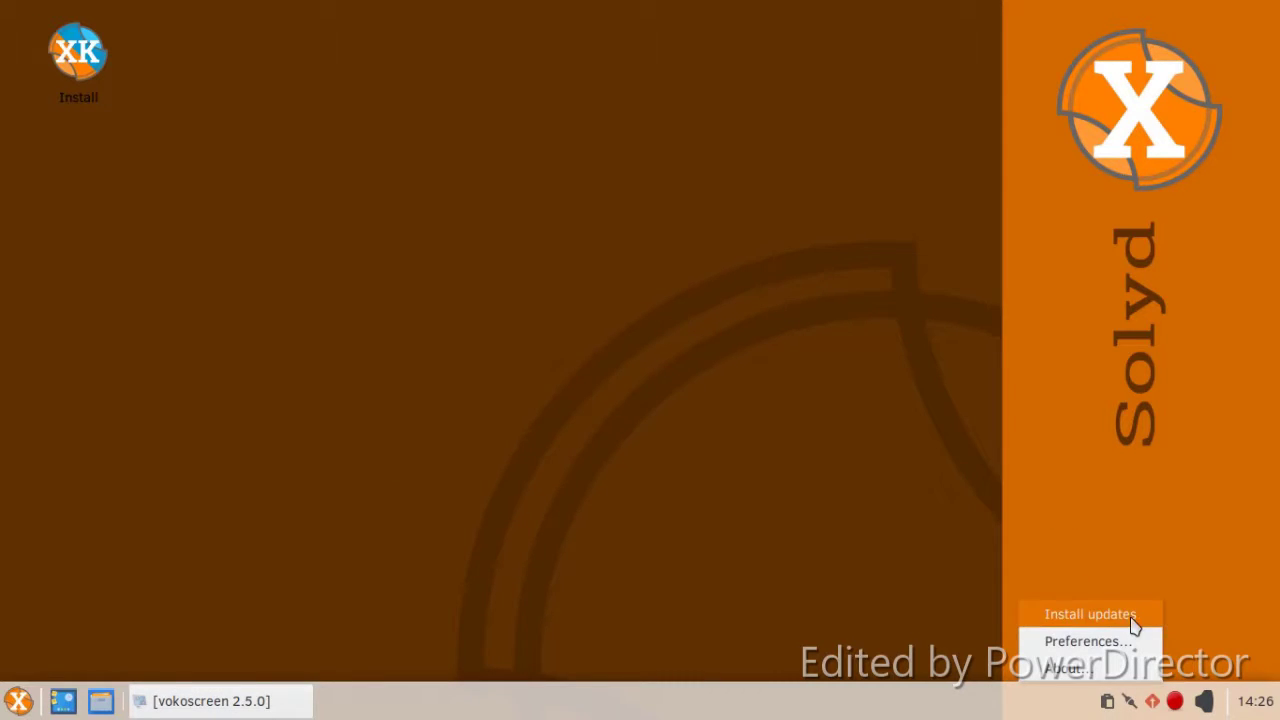
pyautogui.click(526, 623)
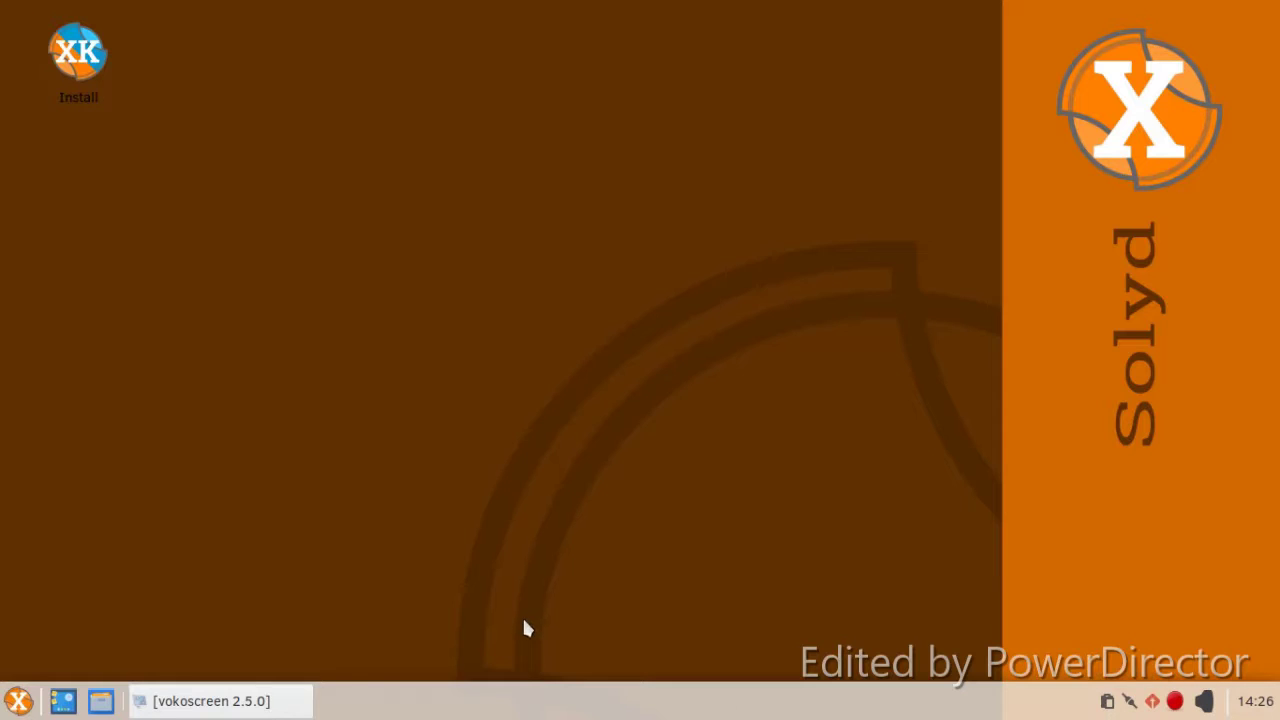
pyautogui.rightClick(403, 703)
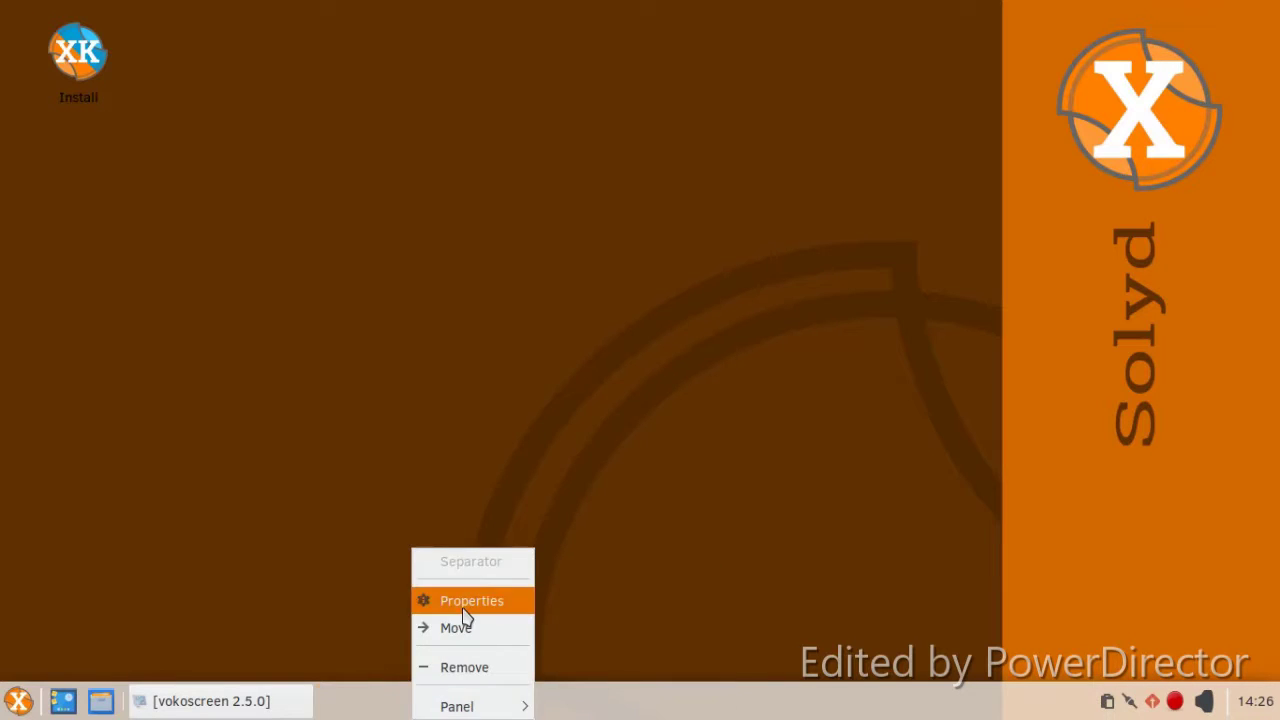
pyautogui.click(430, 604)
pyautogui.click(677, 446)
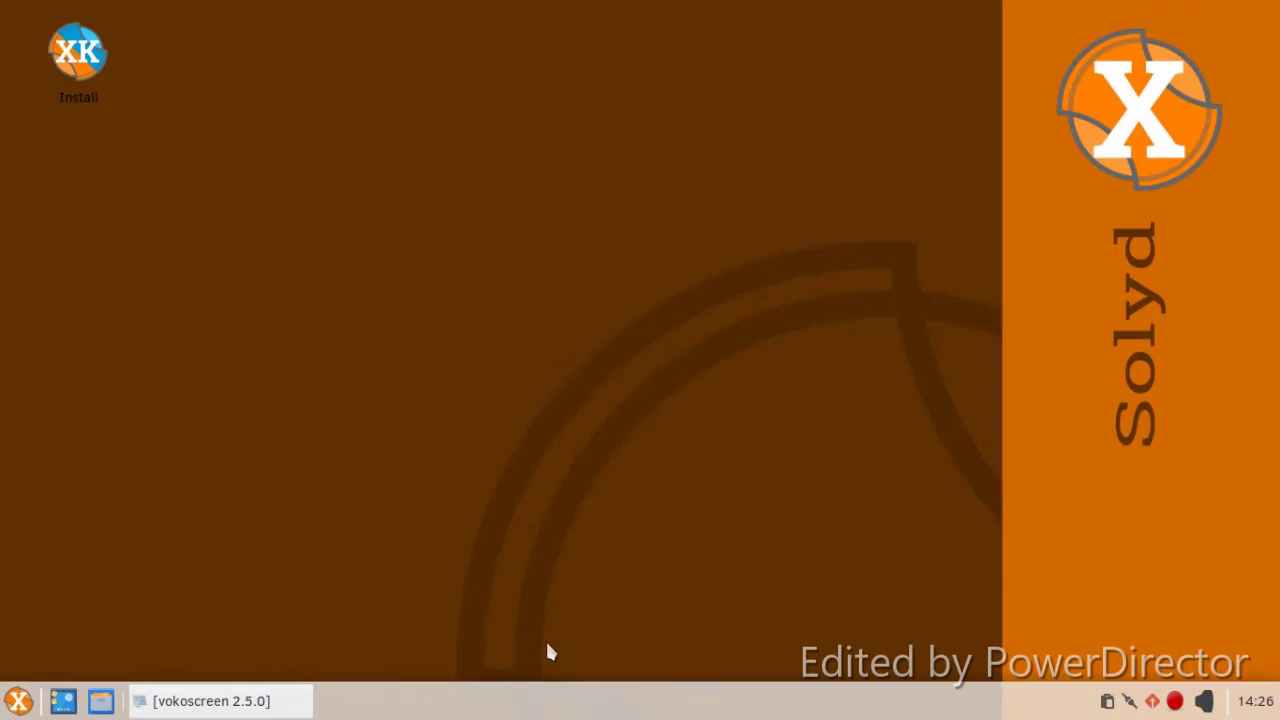
# Review the display options in the panel preferences and set the panel's background alpha to 27
pyautogui.rightClick(503, 705)
pyautogui.moveTo(506, 712)
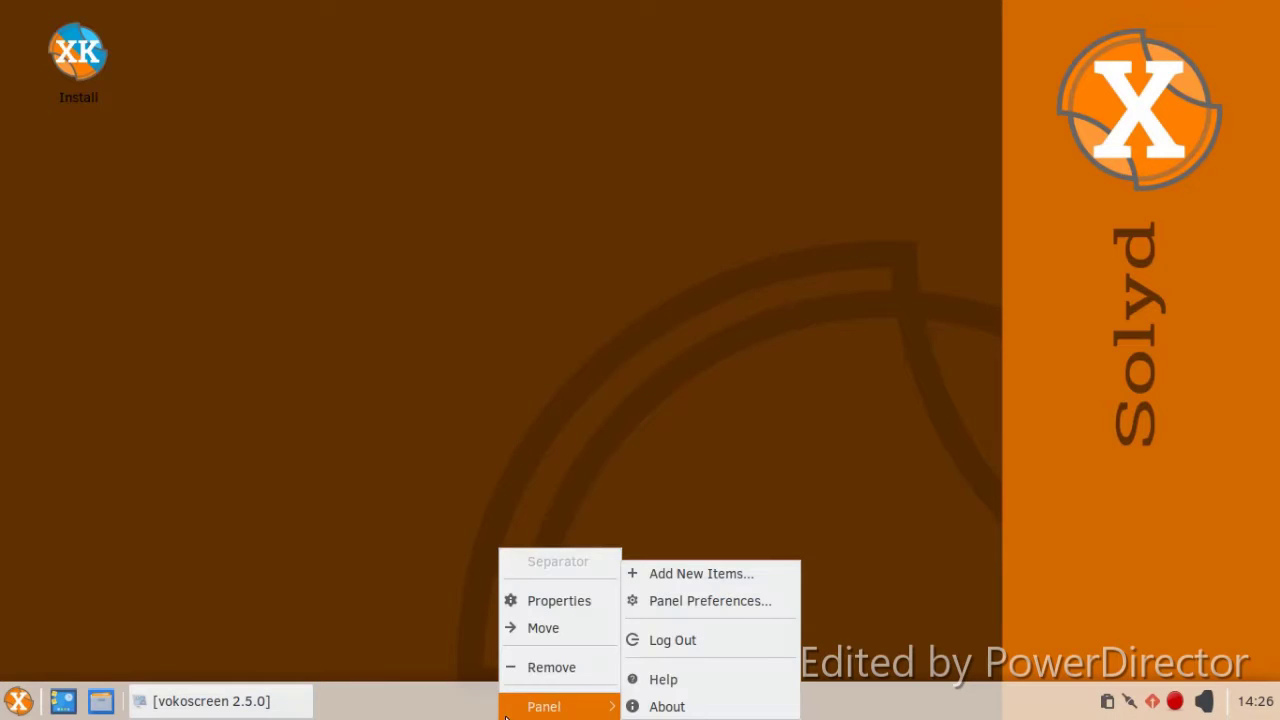
pyautogui.click(712, 603)
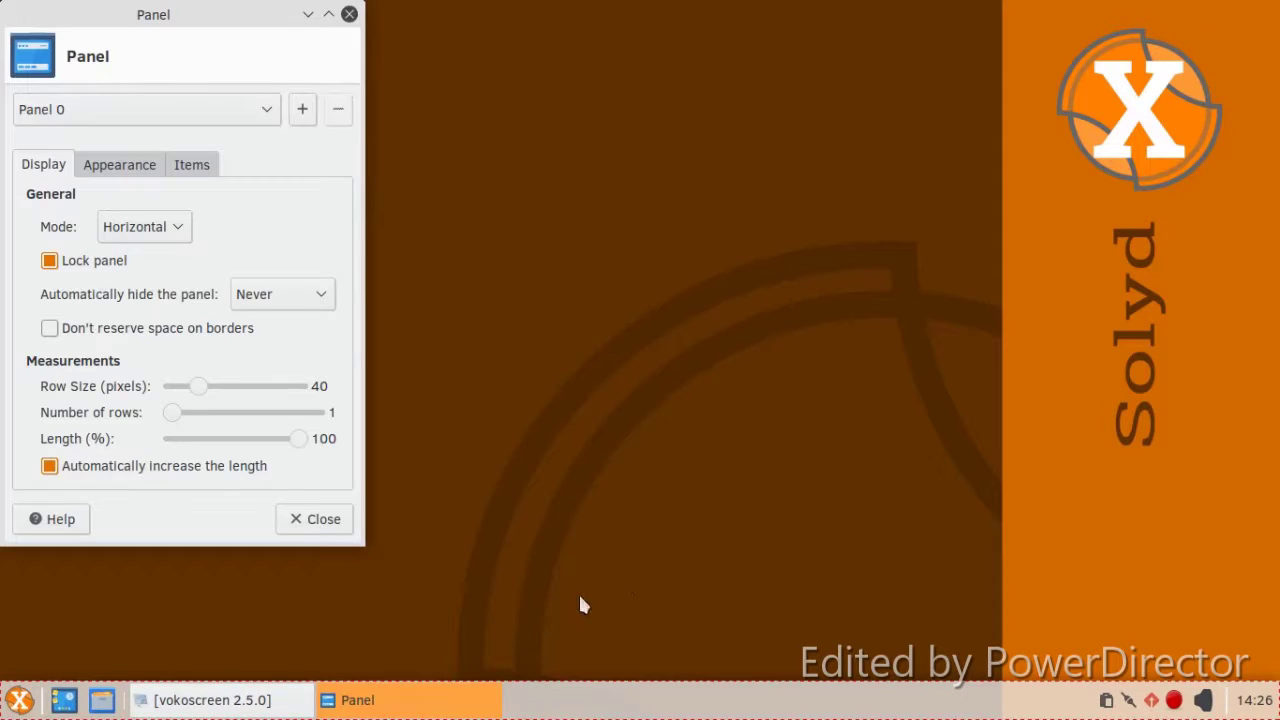
pyautogui.click(117, 175)
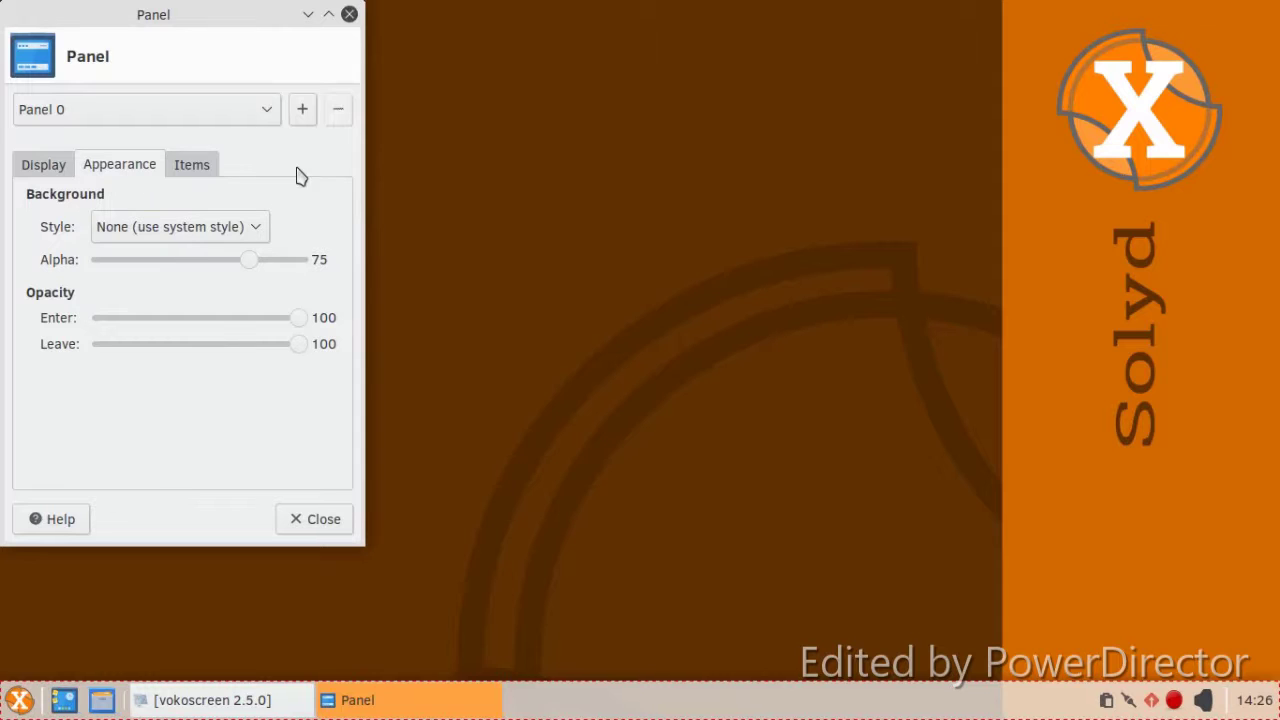
pyautogui.click(64, 170)
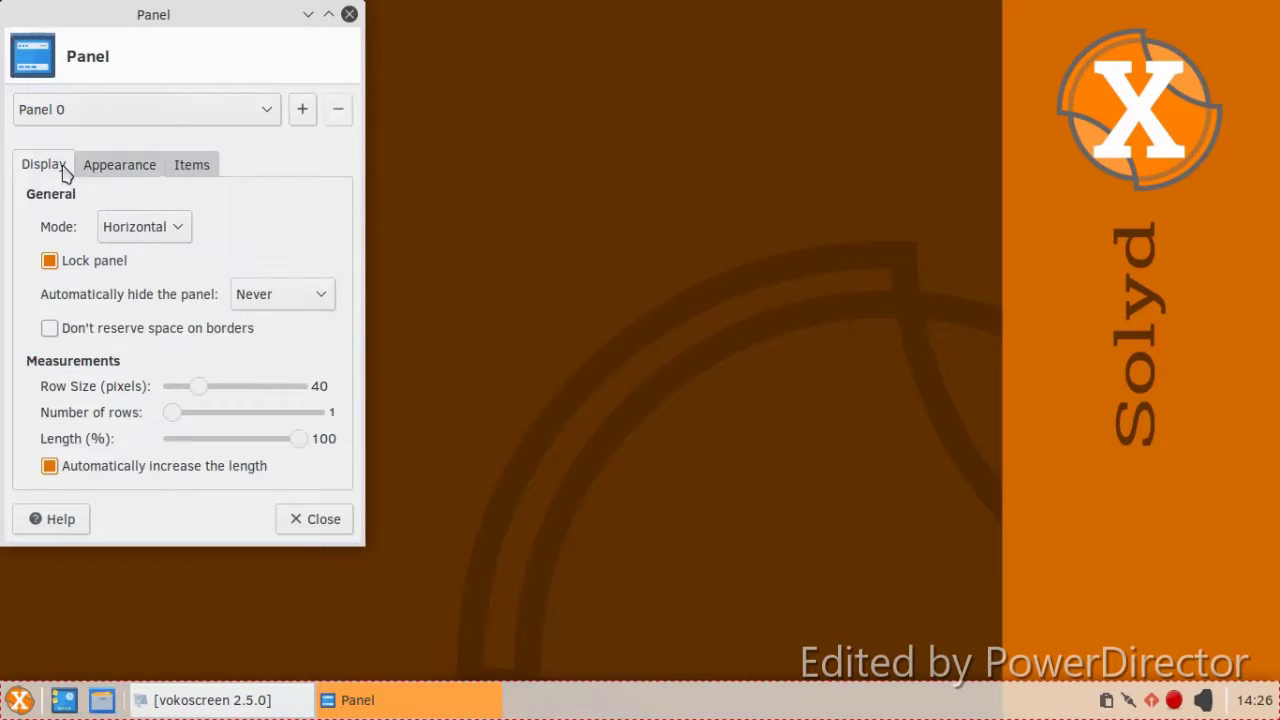
pyautogui.click(117, 163)
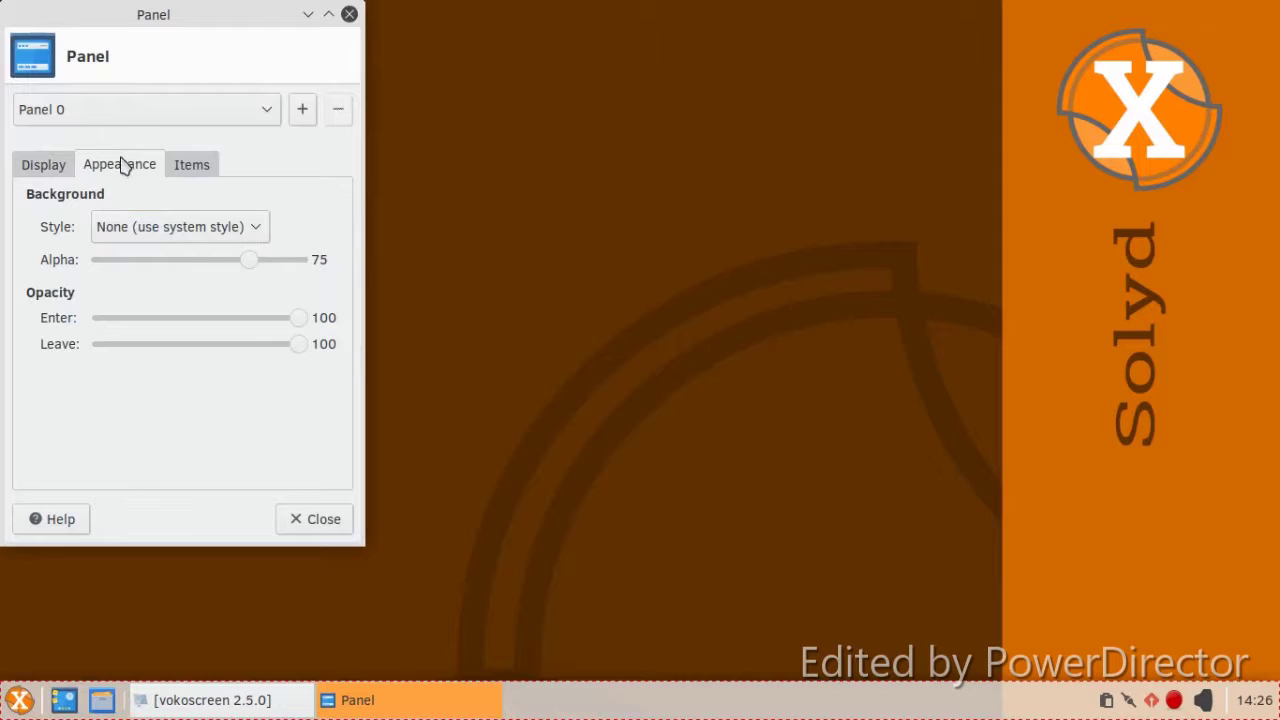
pyautogui.moveTo(250, 266); pyautogui.dragTo(156, 266)
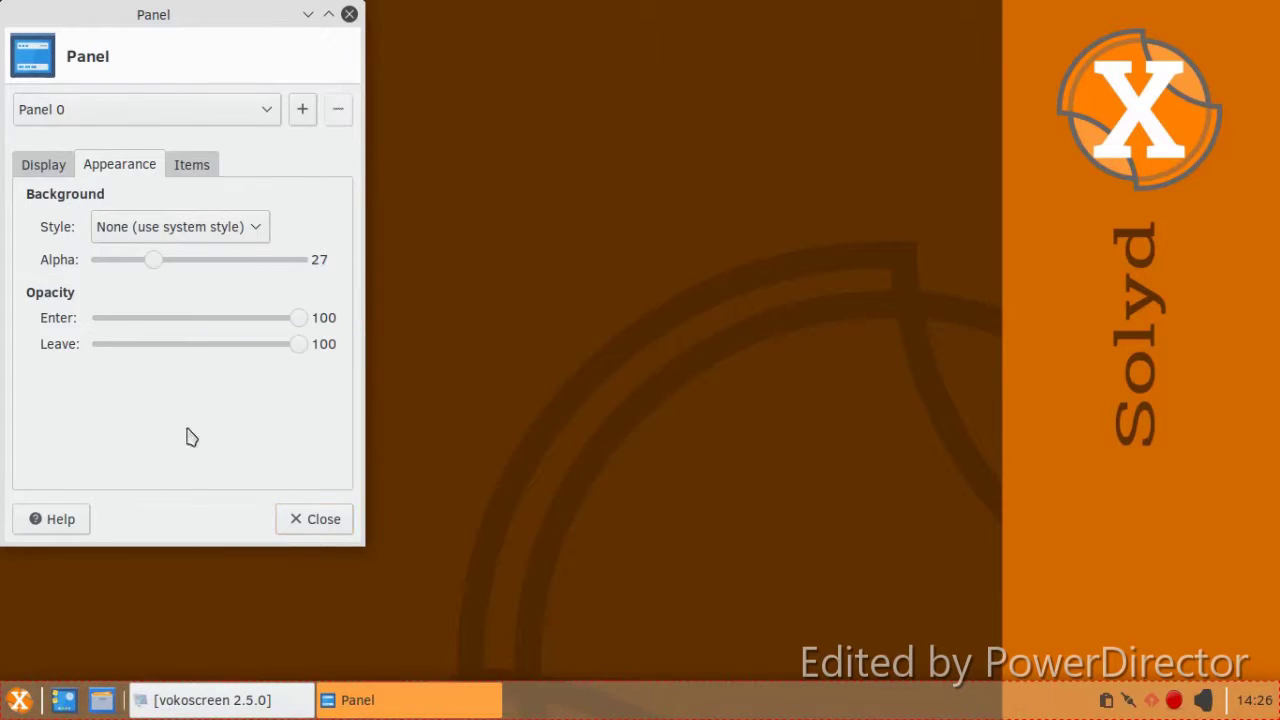
pyautogui.click(290, 520)
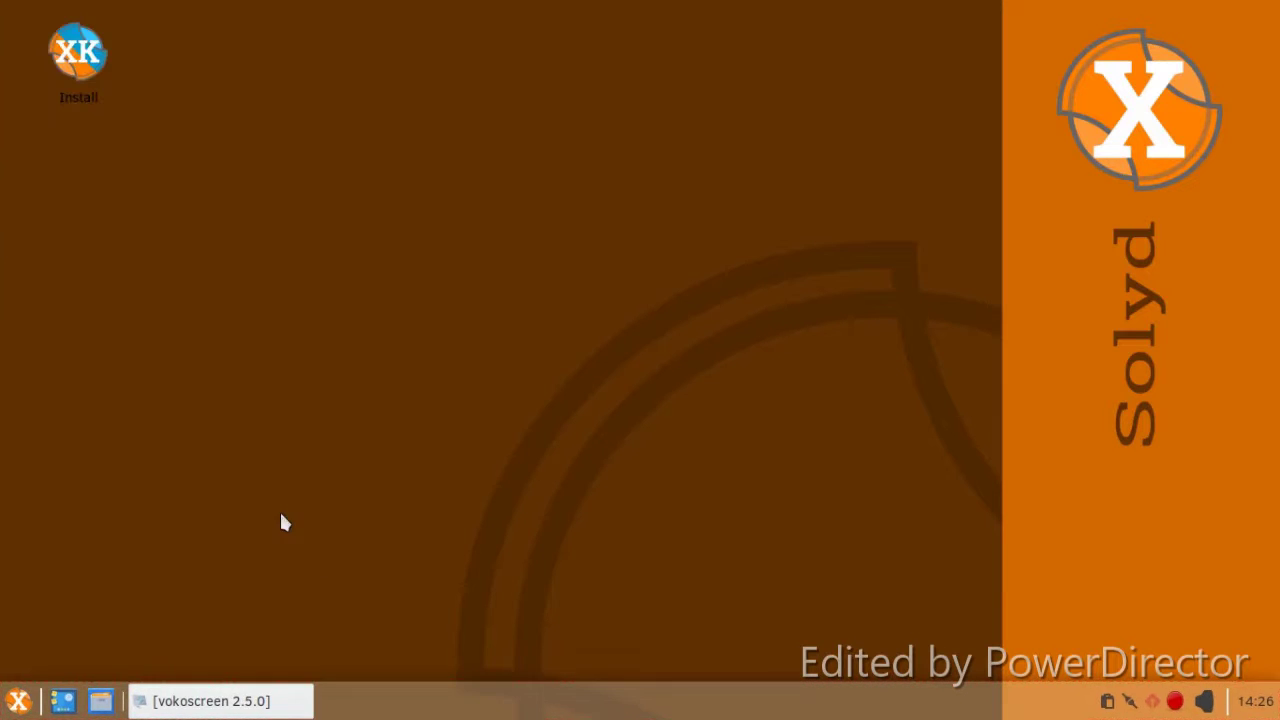
# Open the Appearance settings from the settings overview
pyautogui.click(18, 701)
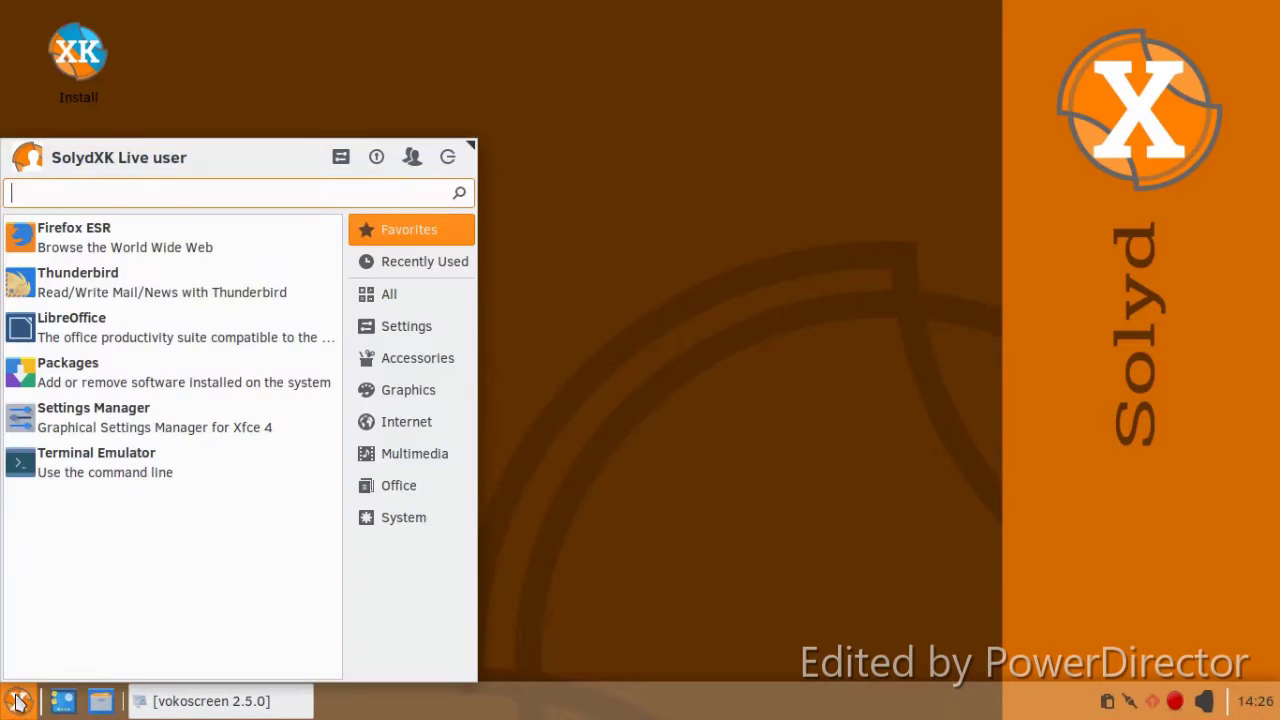
pyautogui.click(338, 165)
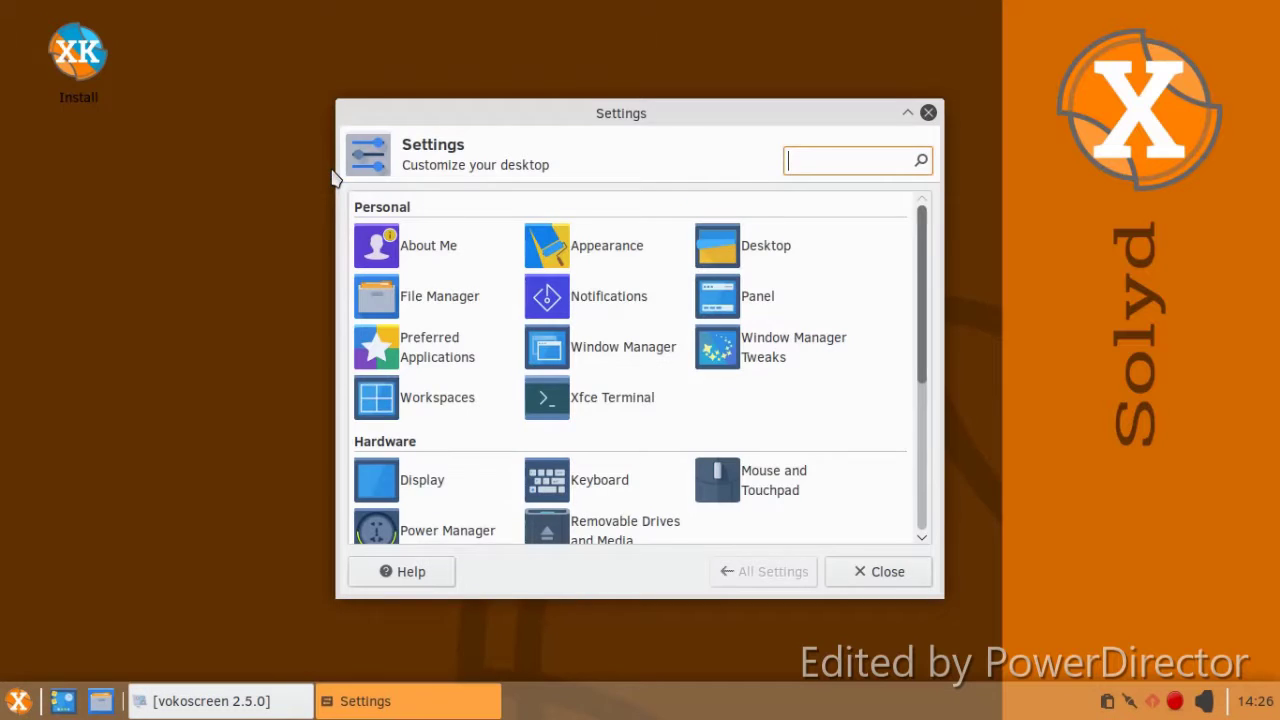
pyautogui.click(565, 248)
# Try the Xfce-curve, Xfce-dawn and Xfce-dusk styles, checking how the application menu looks with Xfce-dusk
pyautogui.click(495, 299)
pyautogui.click(466, 322)
pyautogui.scroll(-2, 466, 330)
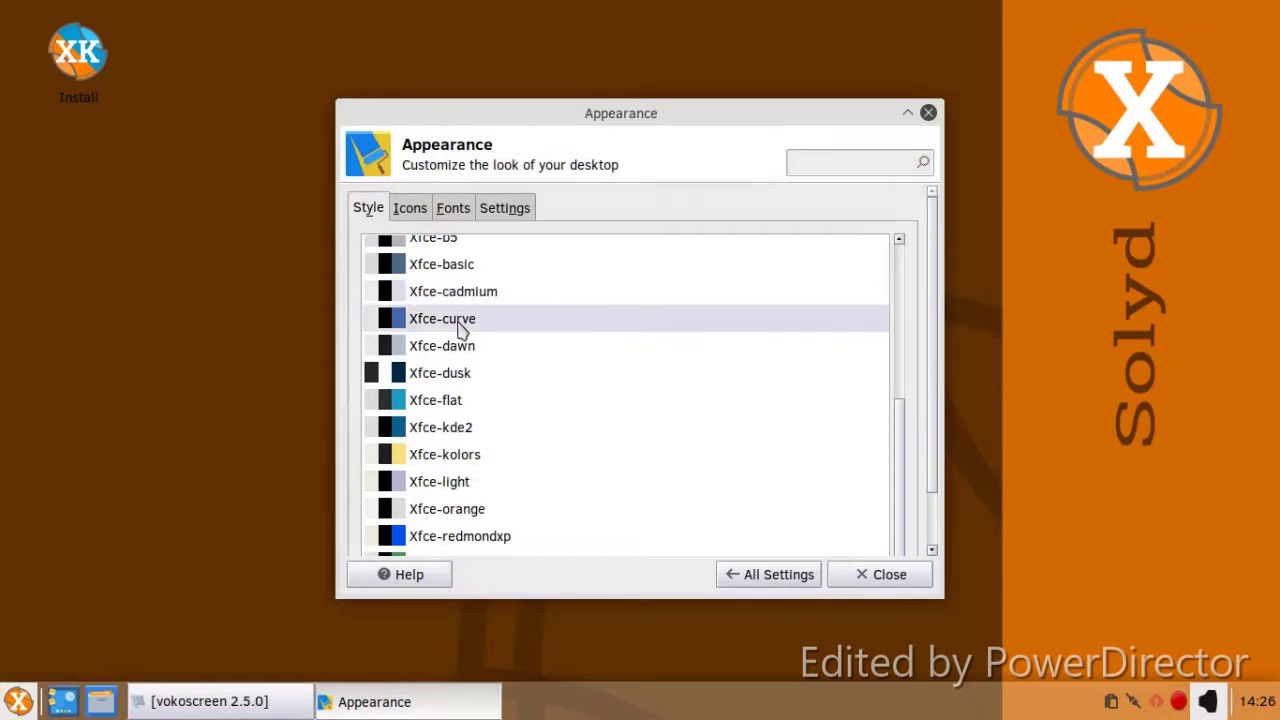
pyautogui.click(460, 322)
pyautogui.click(456, 352)
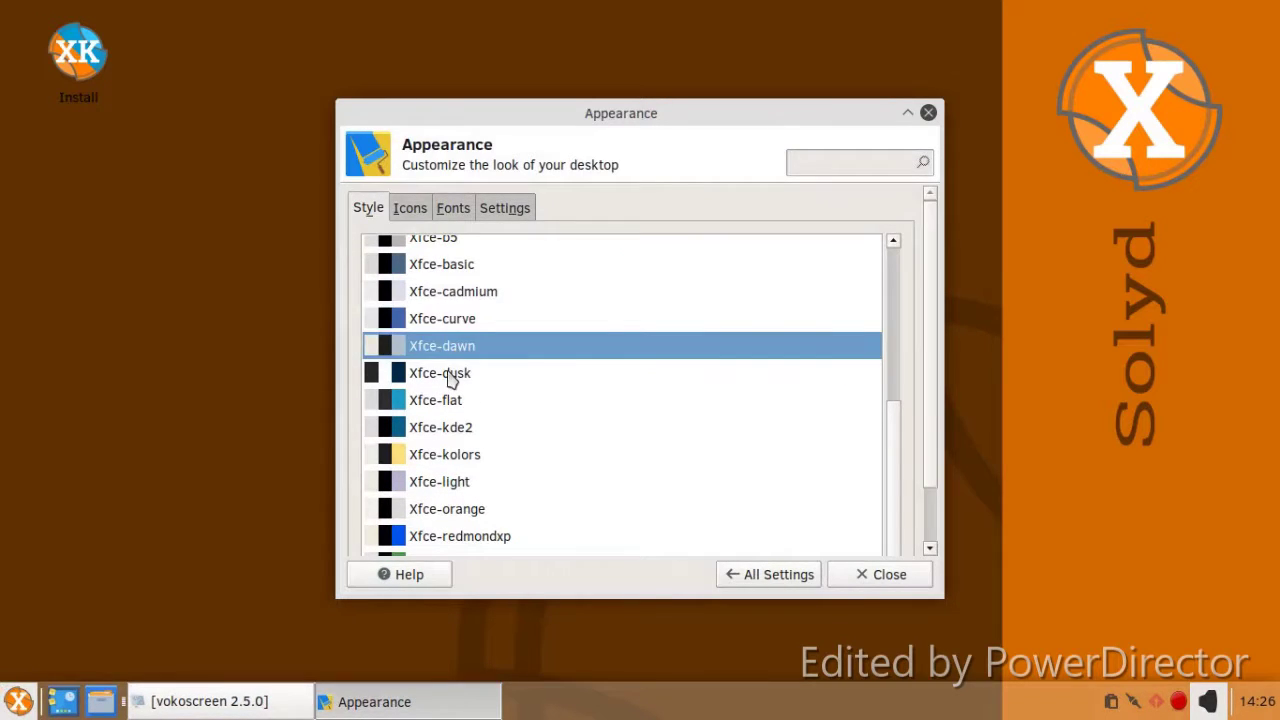
pyautogui.click(452, 378)
pyautogui.click(6, 704)
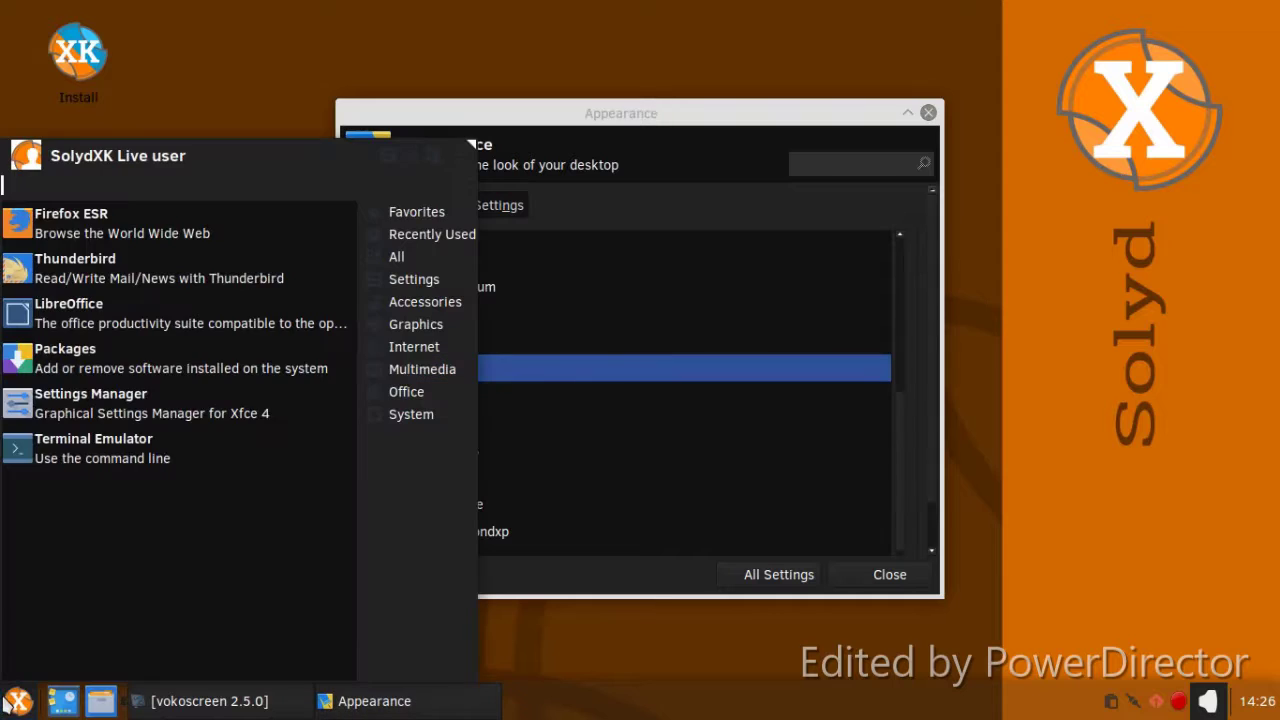
pyautogui.click(746, 648)
# Apply the Xfce-kolors style and return to the settings overview
pyautogui.scroll(-2, 740, 455)
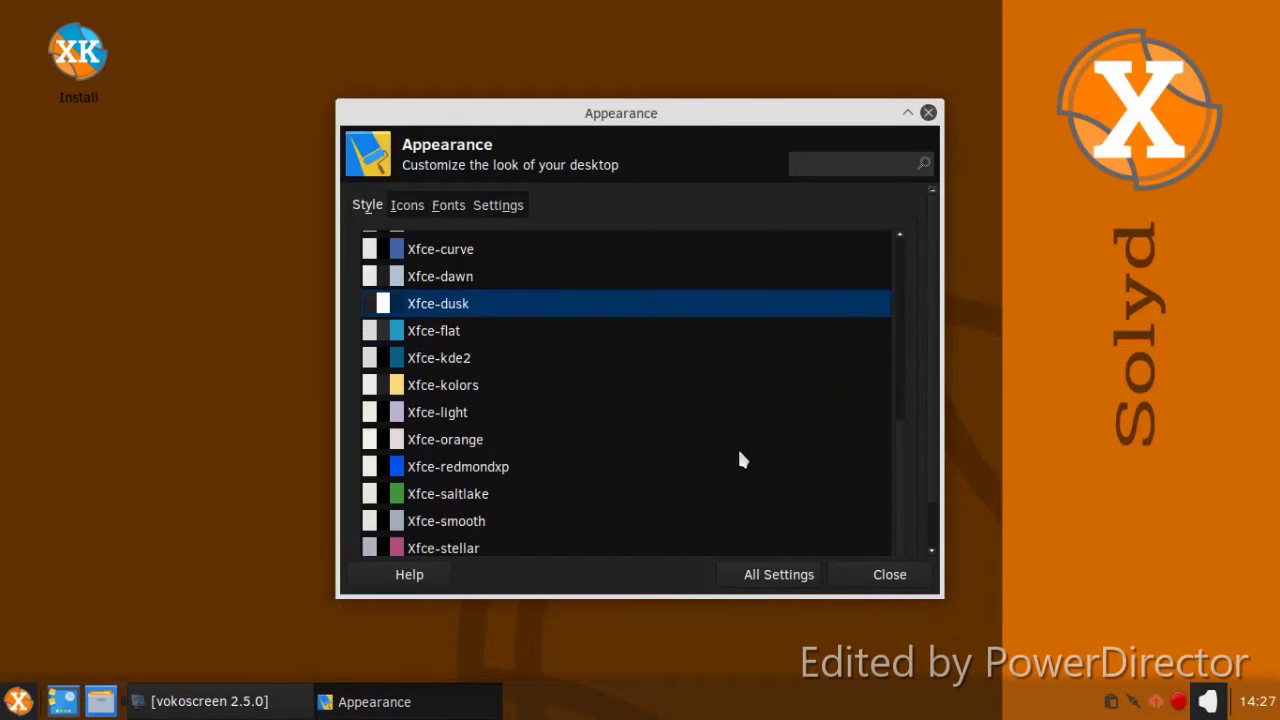
pyautogui.click(534, 391)
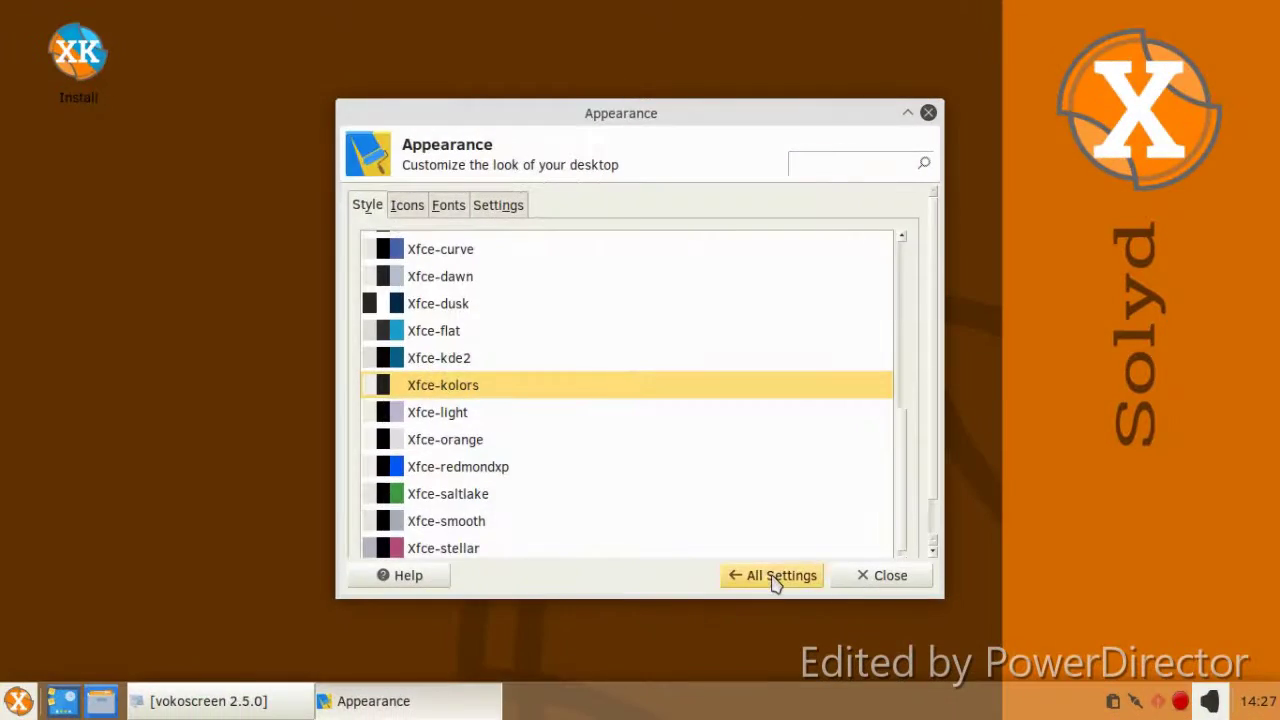
pyautogui.click(772, 579)
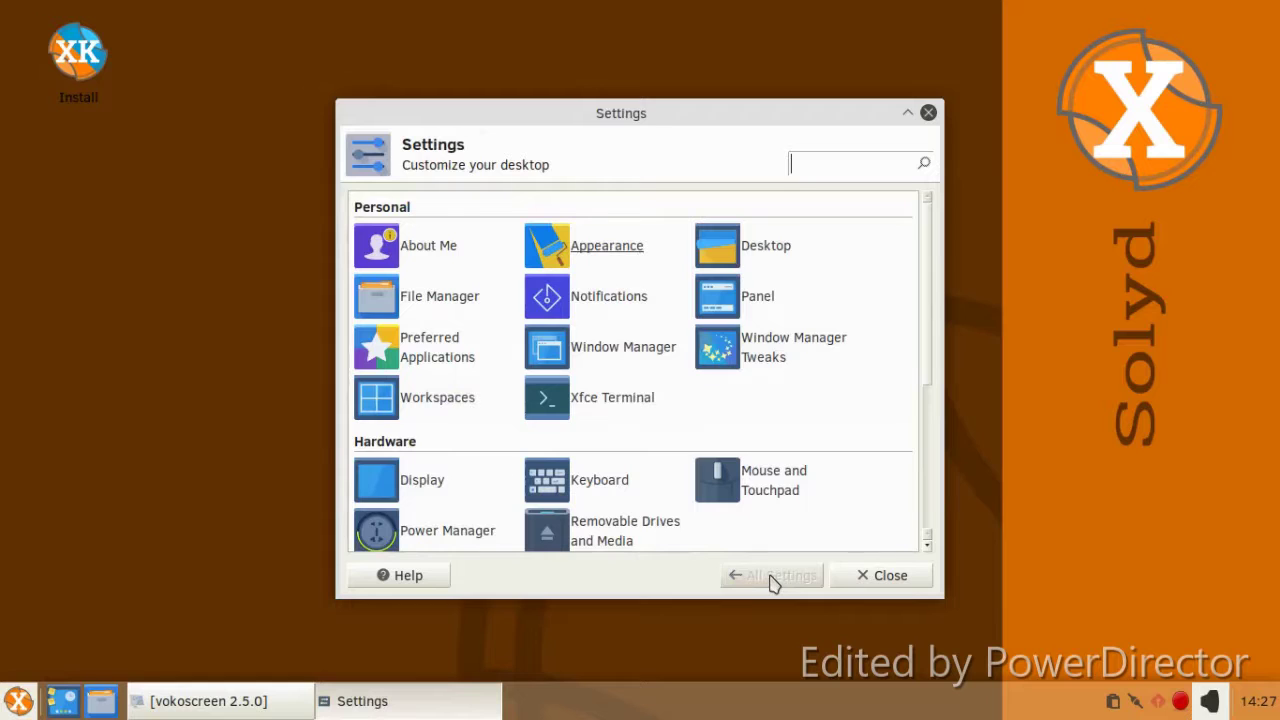
# Try to start SolydXK Welcome from the system settings and dismiss its message
pyautogui.scroll(-3, 470, 410)
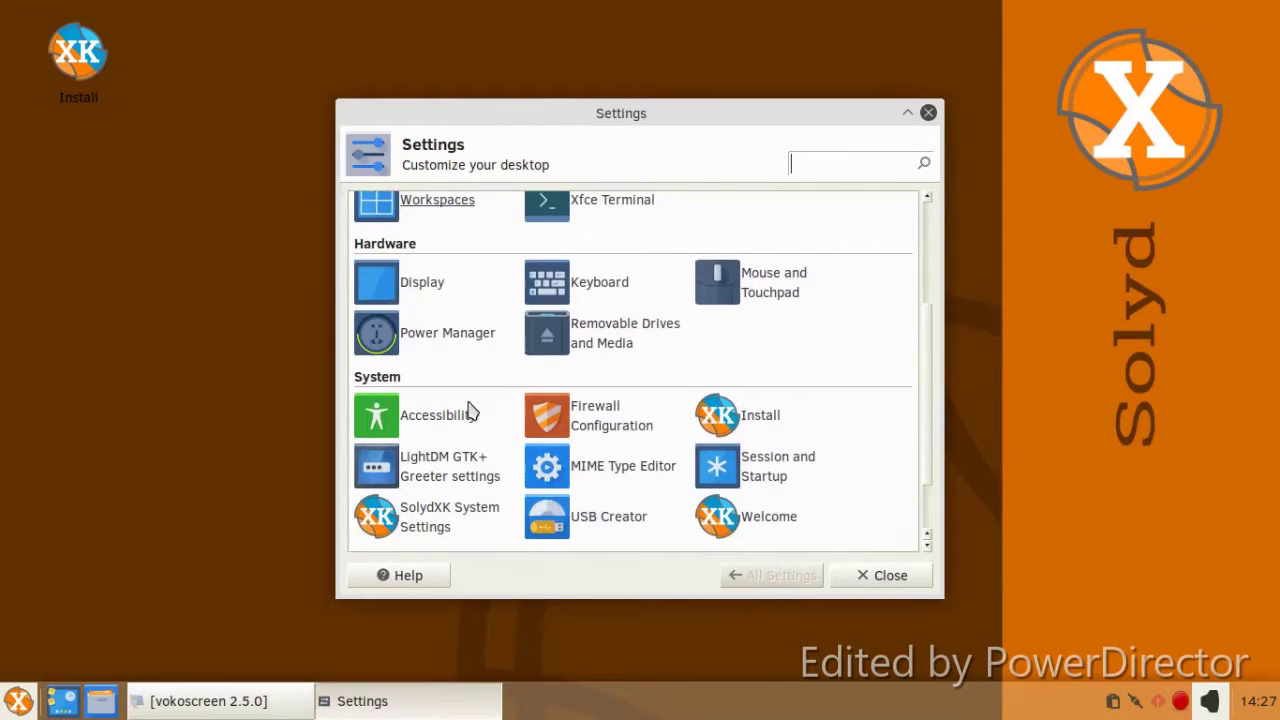
pyautogui.scroll(-1, 470, 412)
pyautogui.click(748, 433)
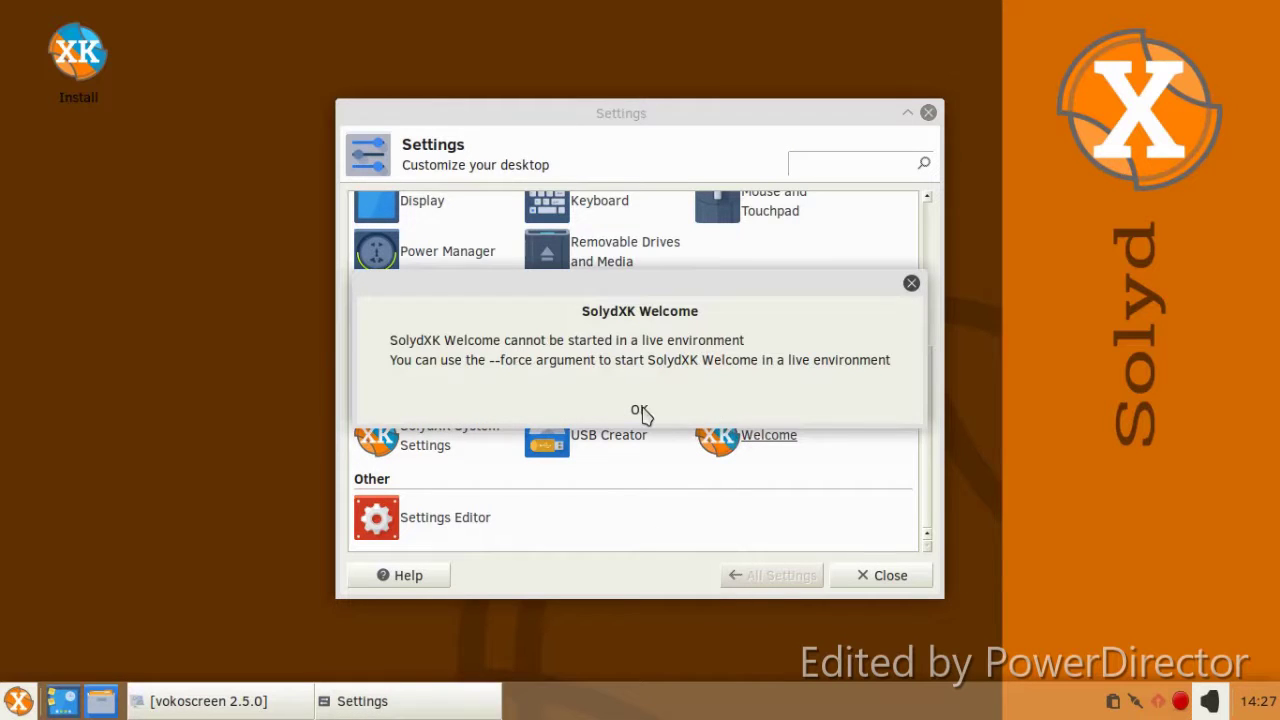
pyautogui.click(640, 412)
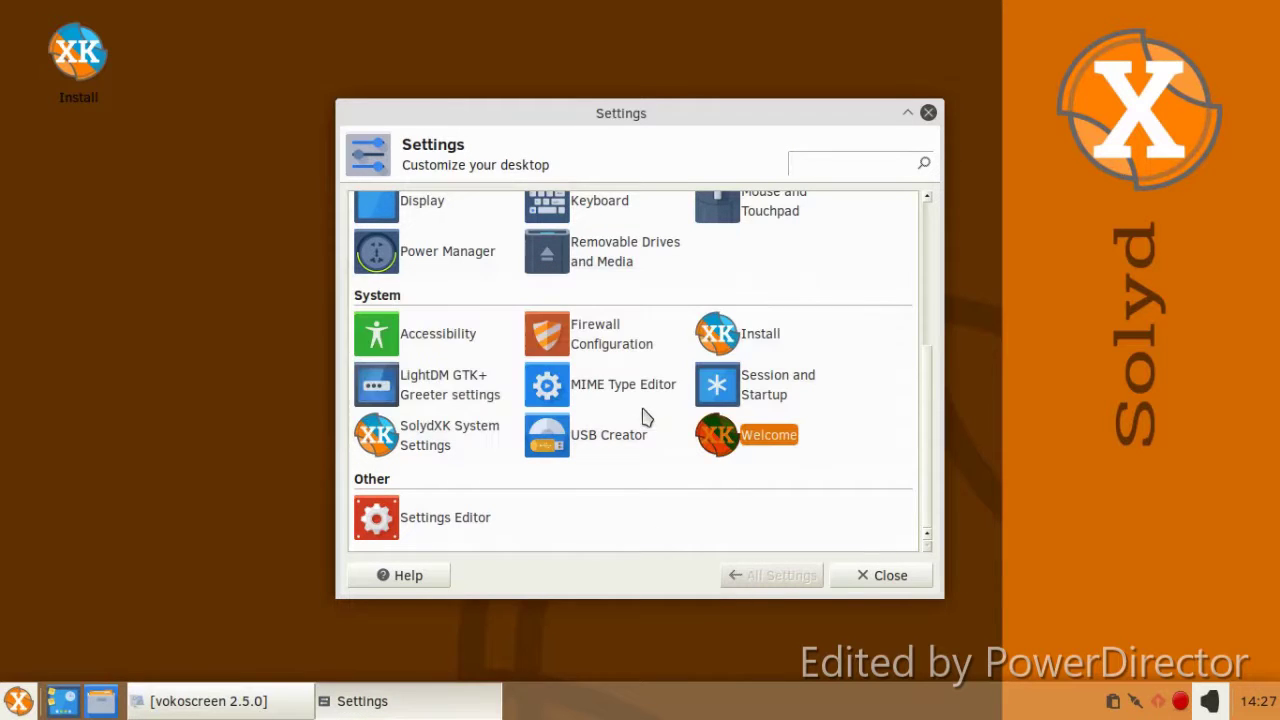
# Launch the SolydXK live installer from the system settings and close the Settings window
pyautogui.click(758, 333)
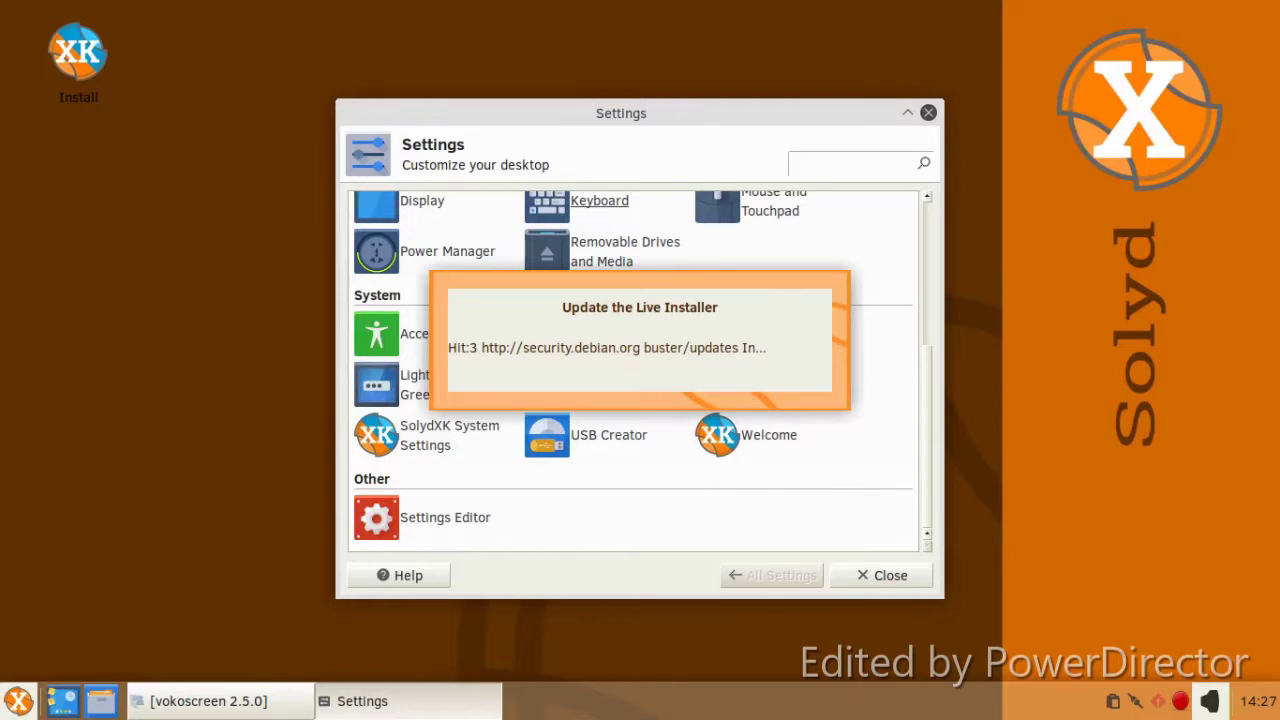
pyautogui.click(928, 114)
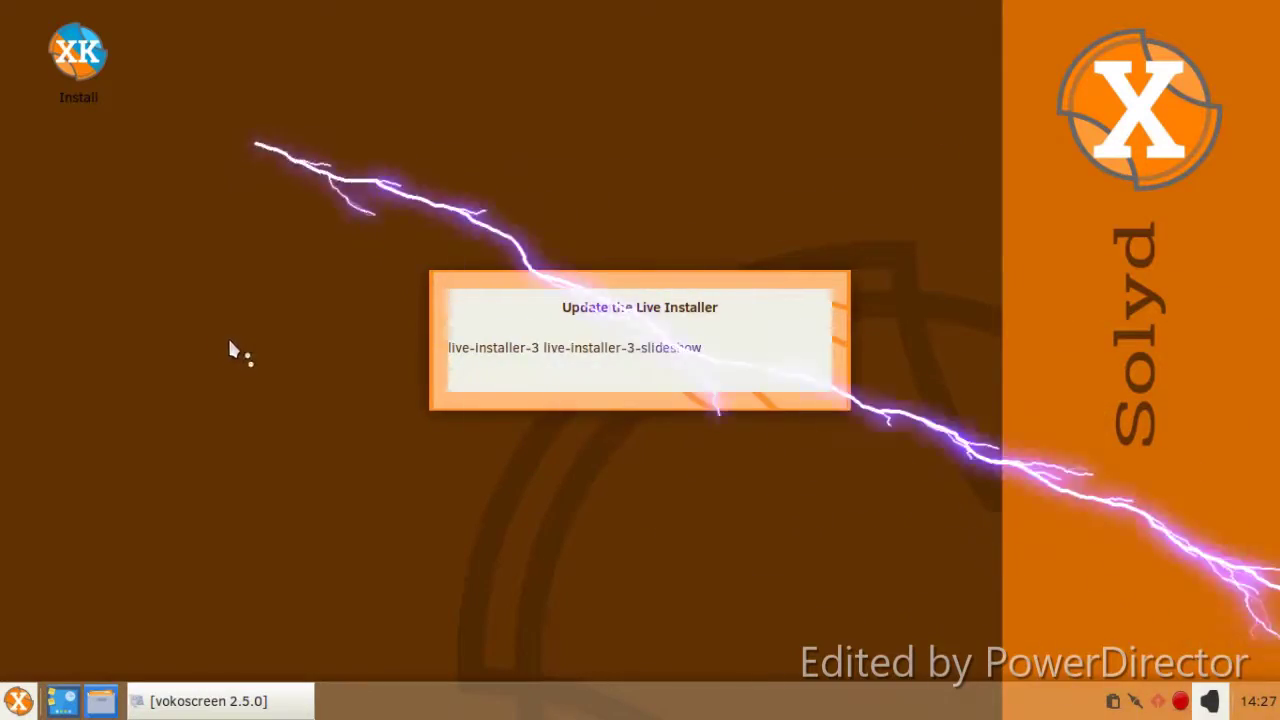
# Exit the SolydX 10 installer from its language selection page and confirm quitting
pyautogui.click(14, 700)
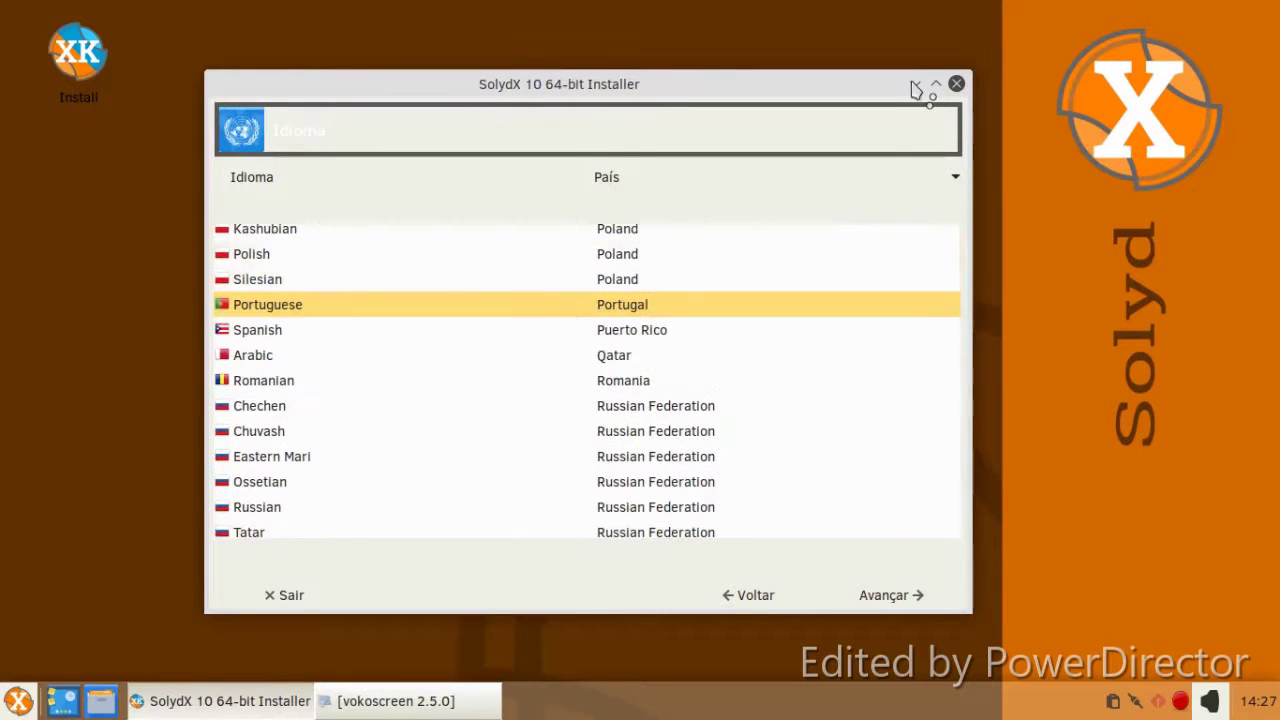
pyautogui.click(956, 86)
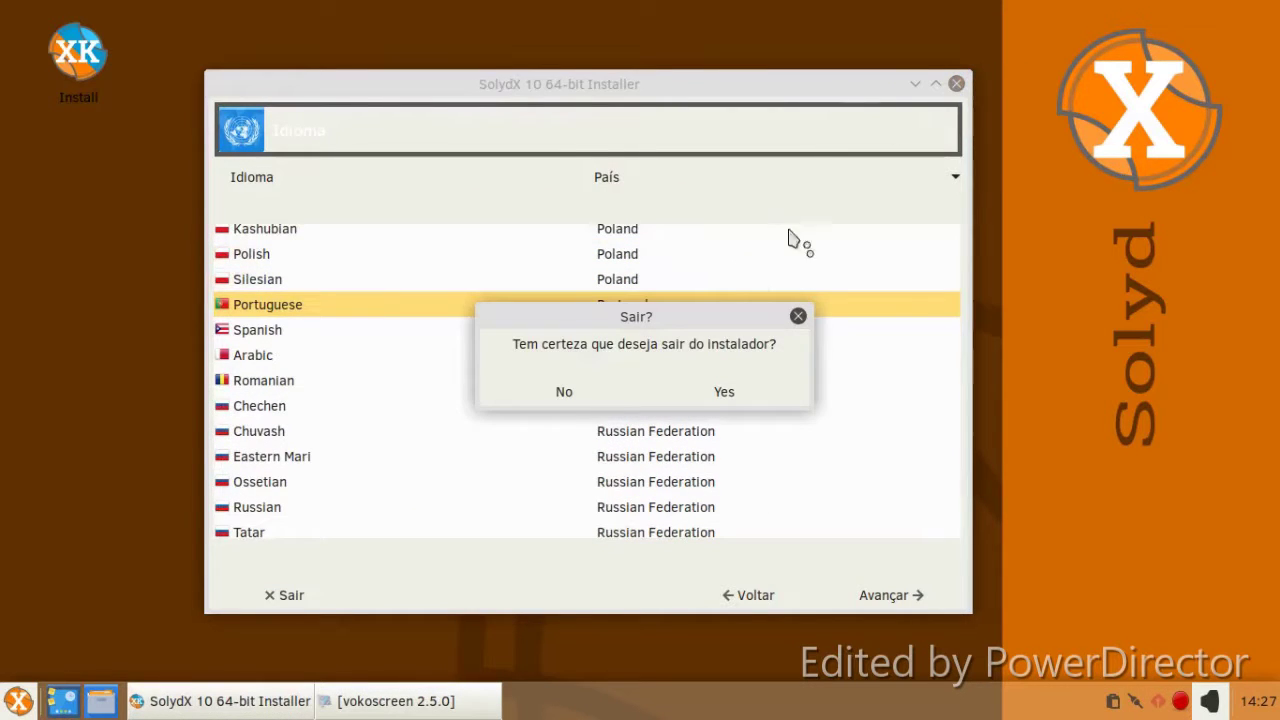
pyautogui.click(692, 397)
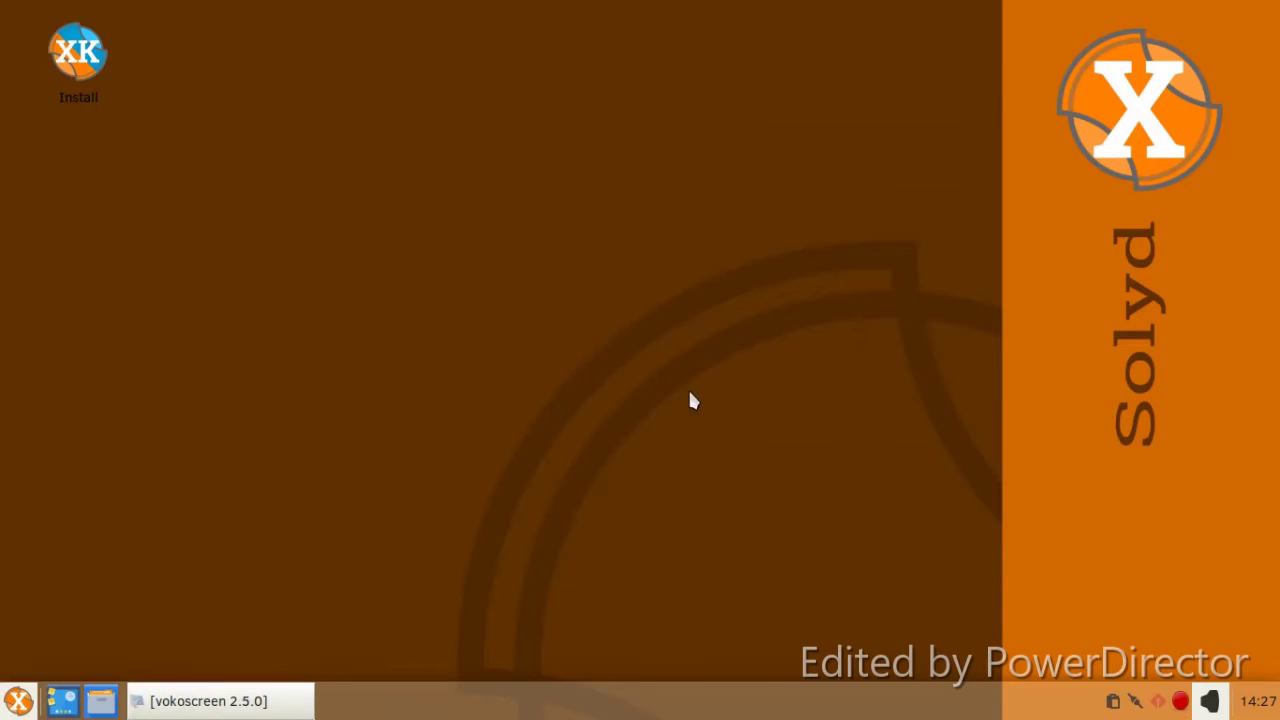
# Open the Window Manager settings and try the Default-hdpi, Default-xhdpi, Kokodi and Moheli window themes
pyautogui.click(19, 703)
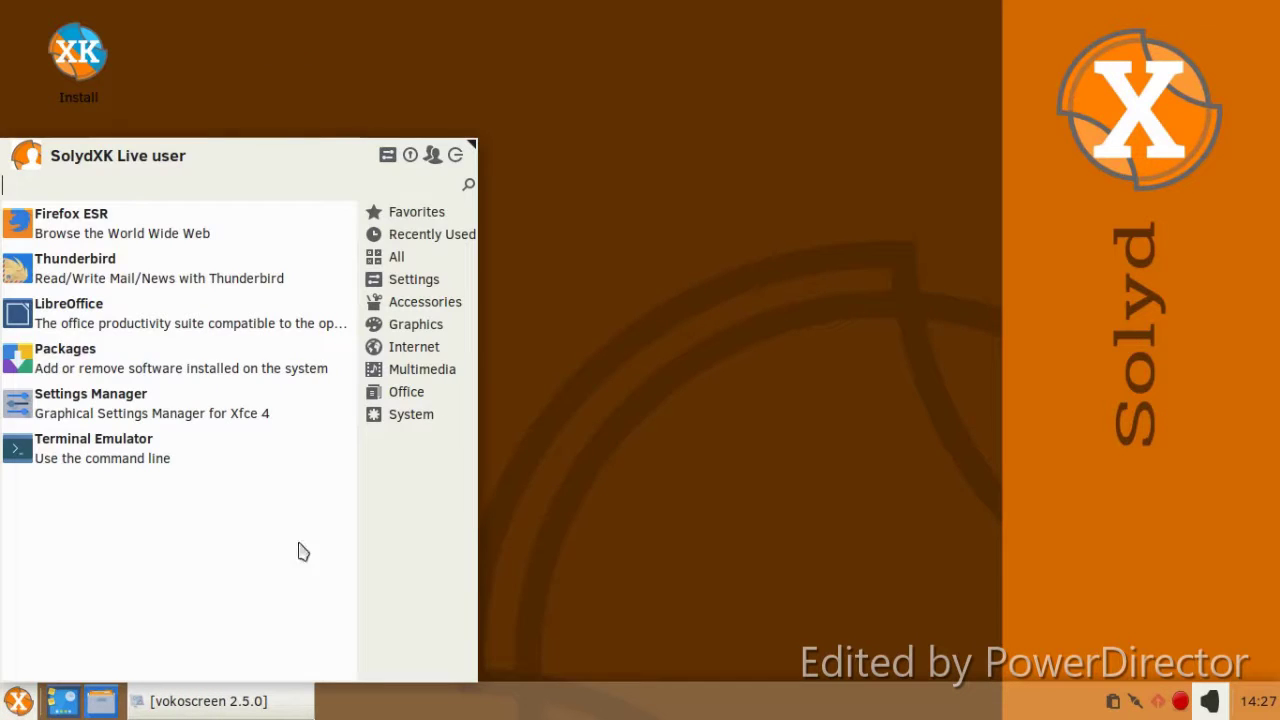
pyautogui.click(390, 157)
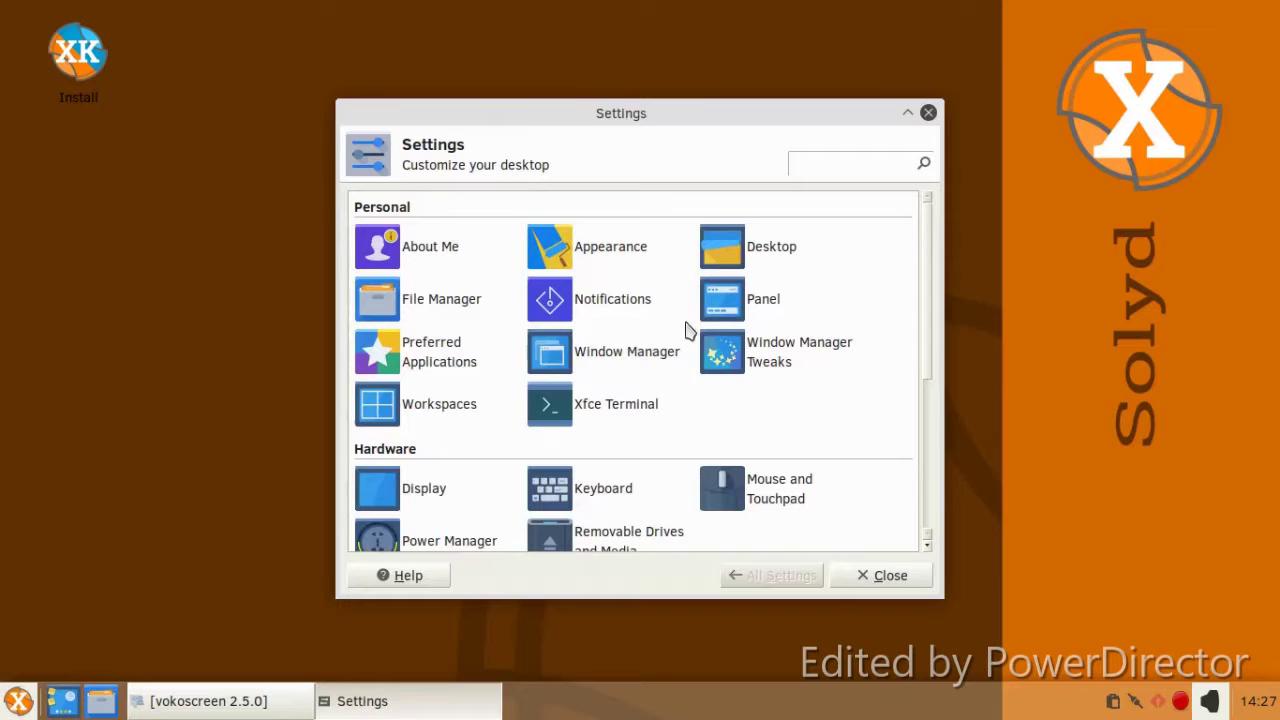
pyautogui.click(648, 354)
pyautogui.click(449, 377)
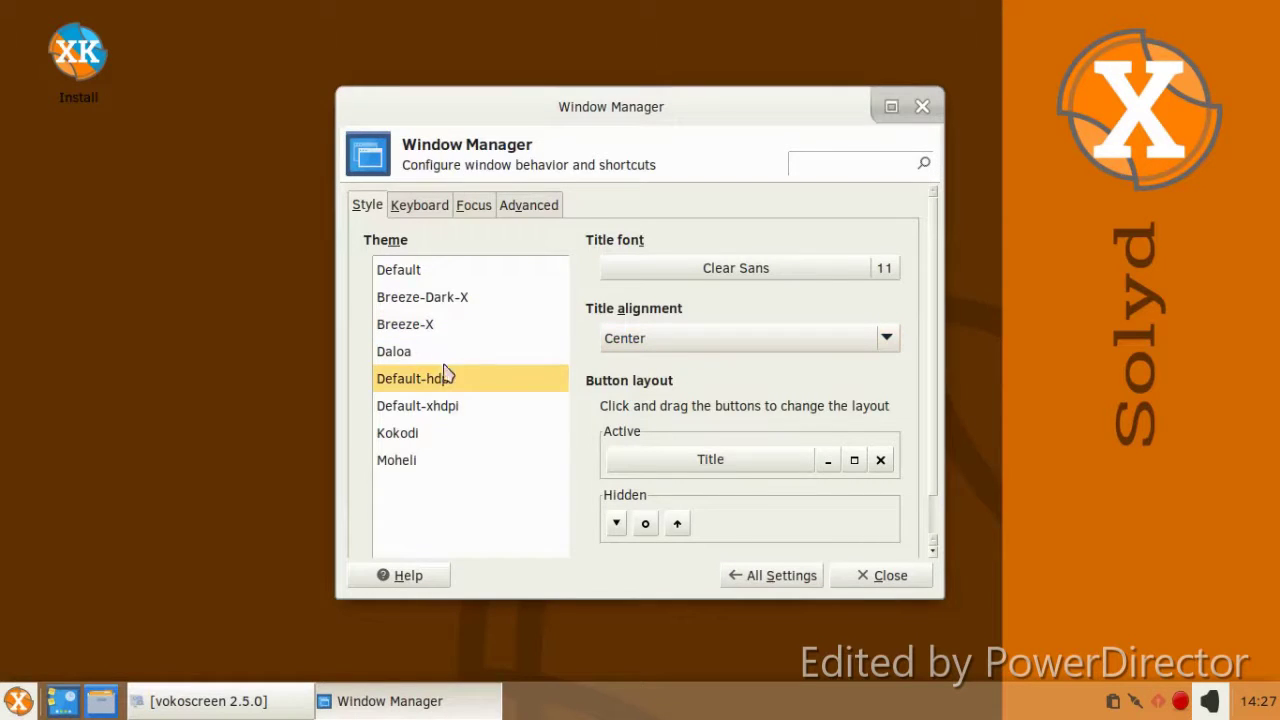
pyautogui.click(427, 410)
pyautogui.click(422, 435)
pyautogui.click(418, 462)
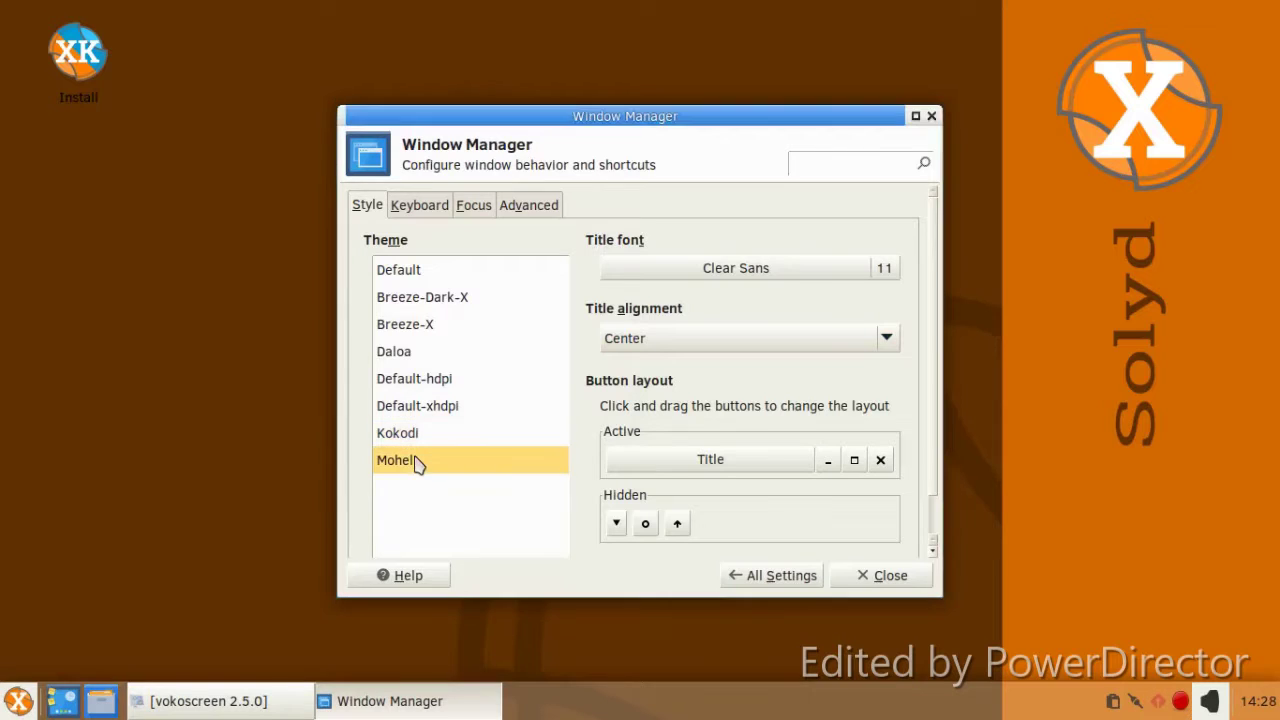
# Try the Default window theme, apply Breeze-Dark-X instead, and close the Window Manager settings
pyautogui.click(400, 281)
pyautogui.click(401, 300)
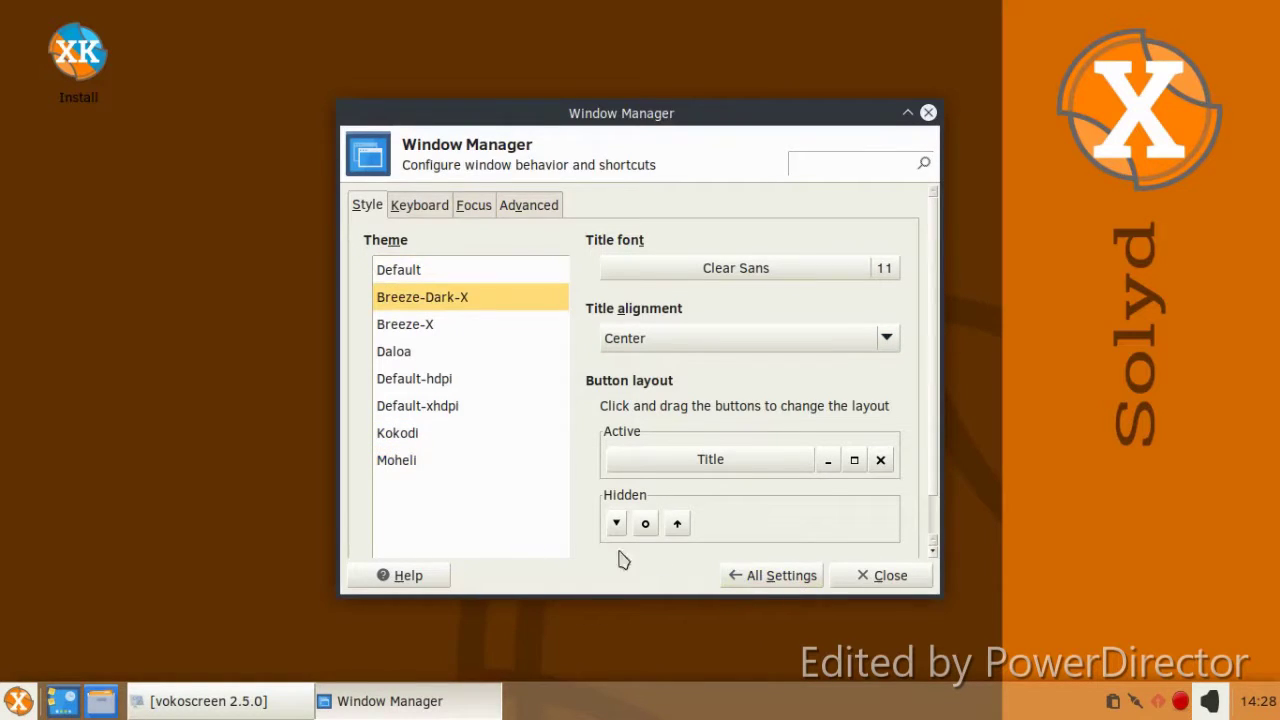
pyautogui.click(882, 576)
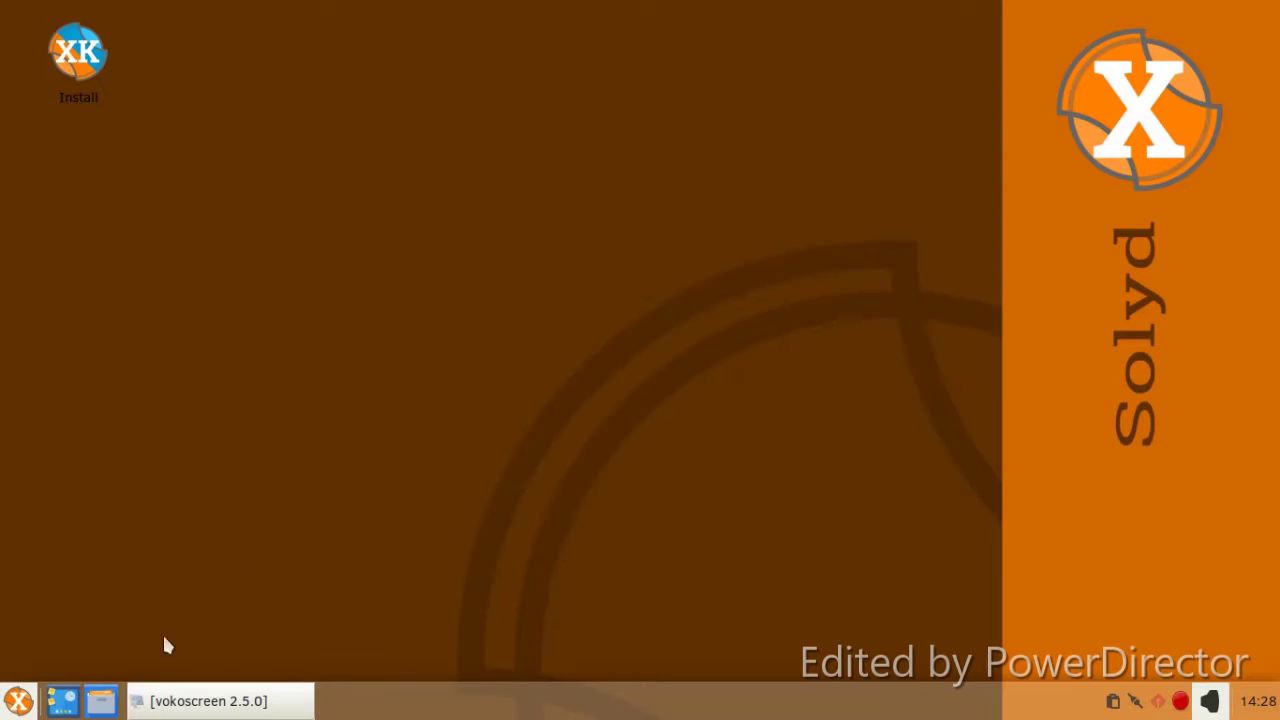
# Browse the Accessories applications and launch Task Manager
pyautogui.click(19, 700)
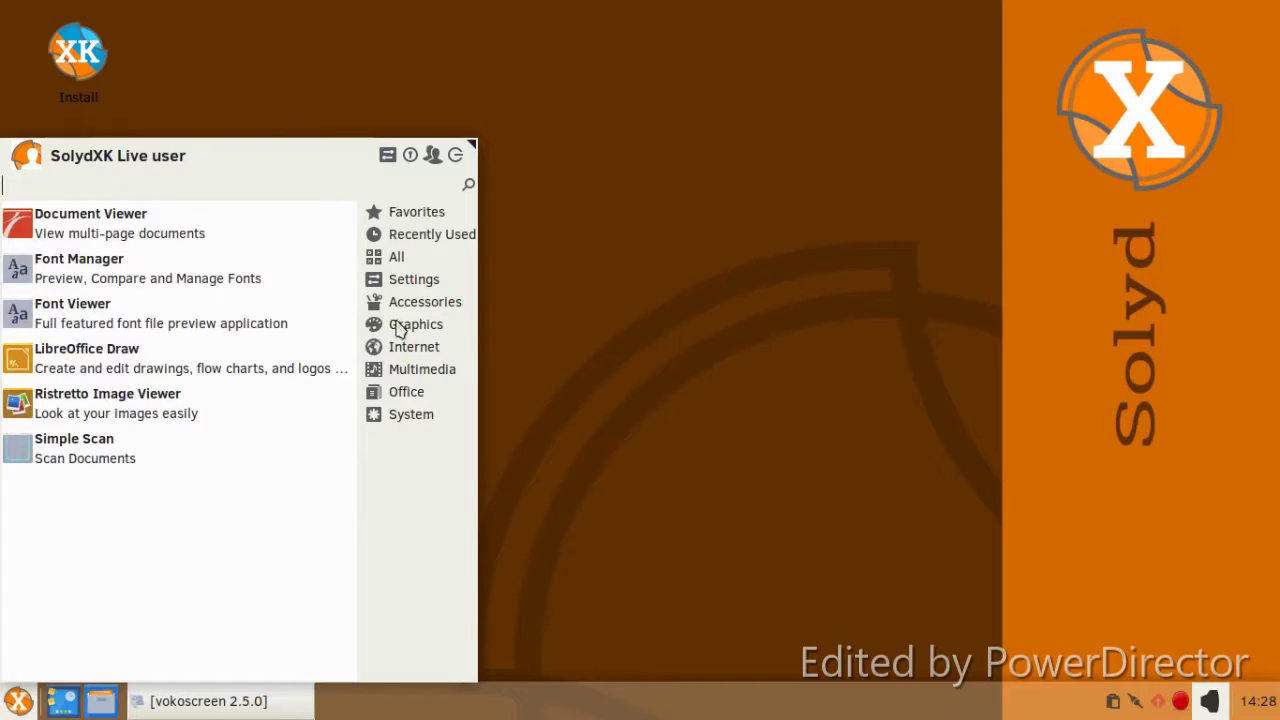
pyautogui.moveTo(400, 311)
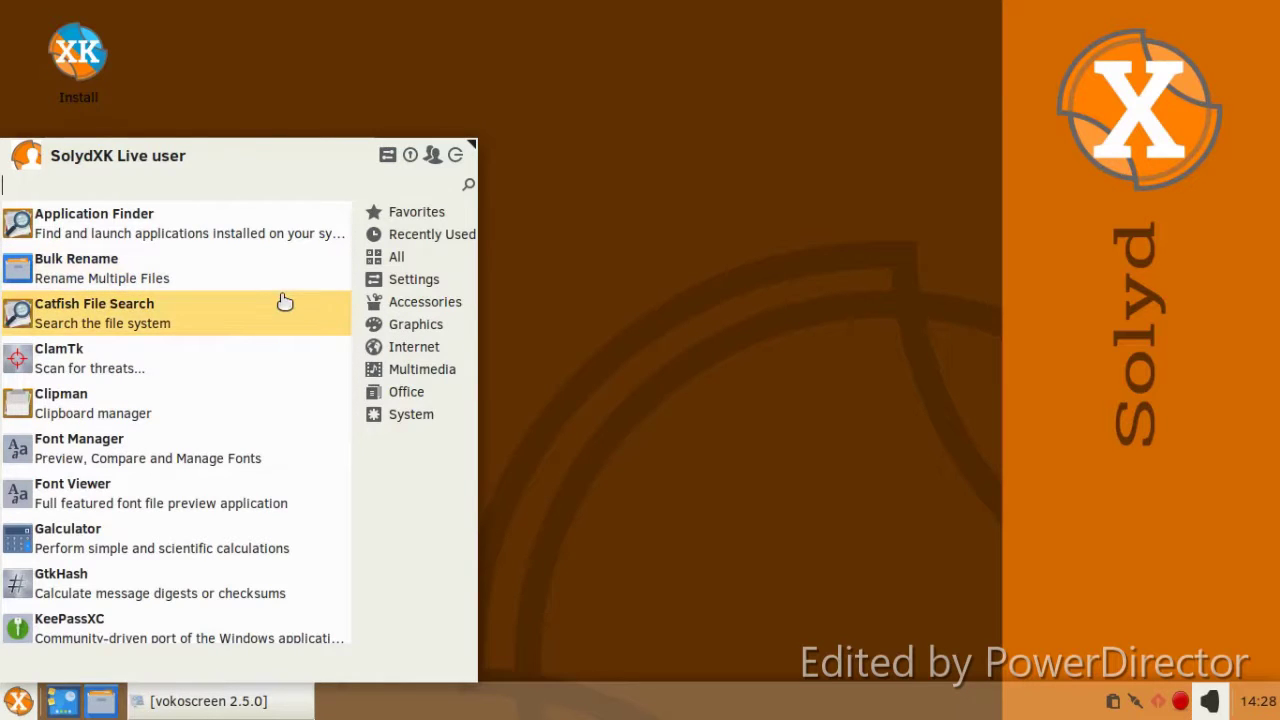
pyautogui.scroll(-5, 285, 310)
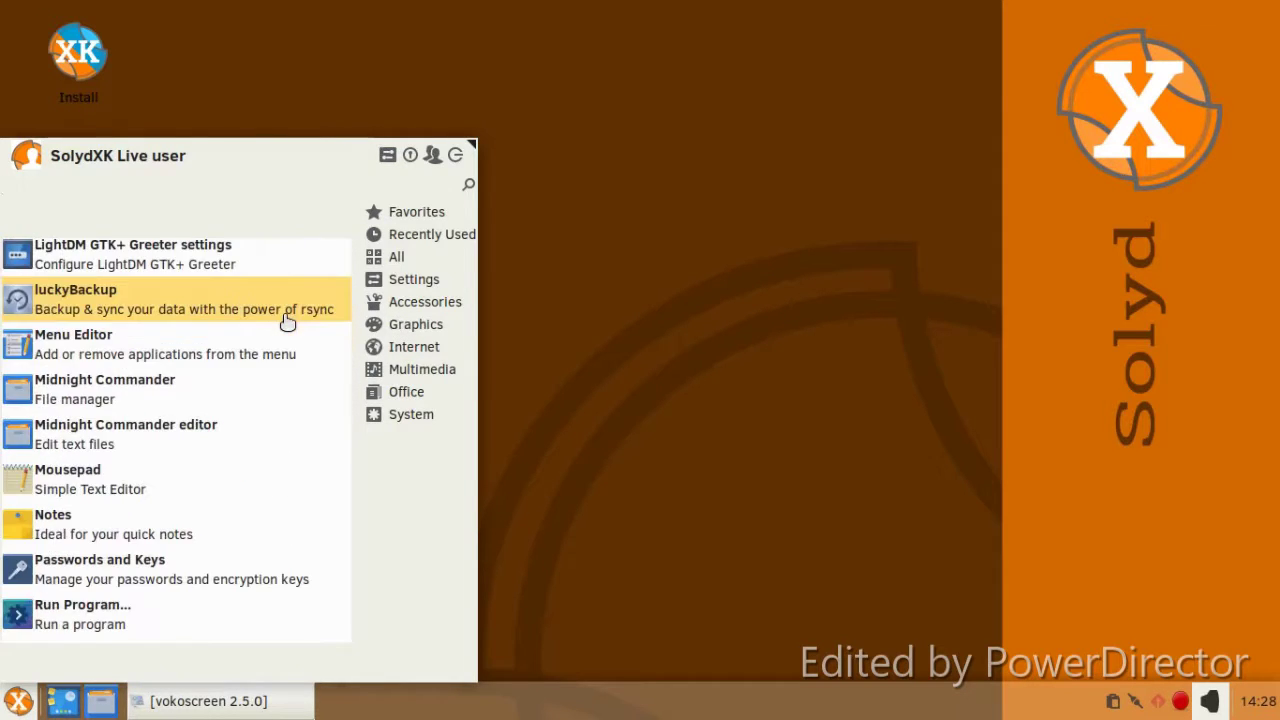
pyautogui.scroll(-2, 287, 322)
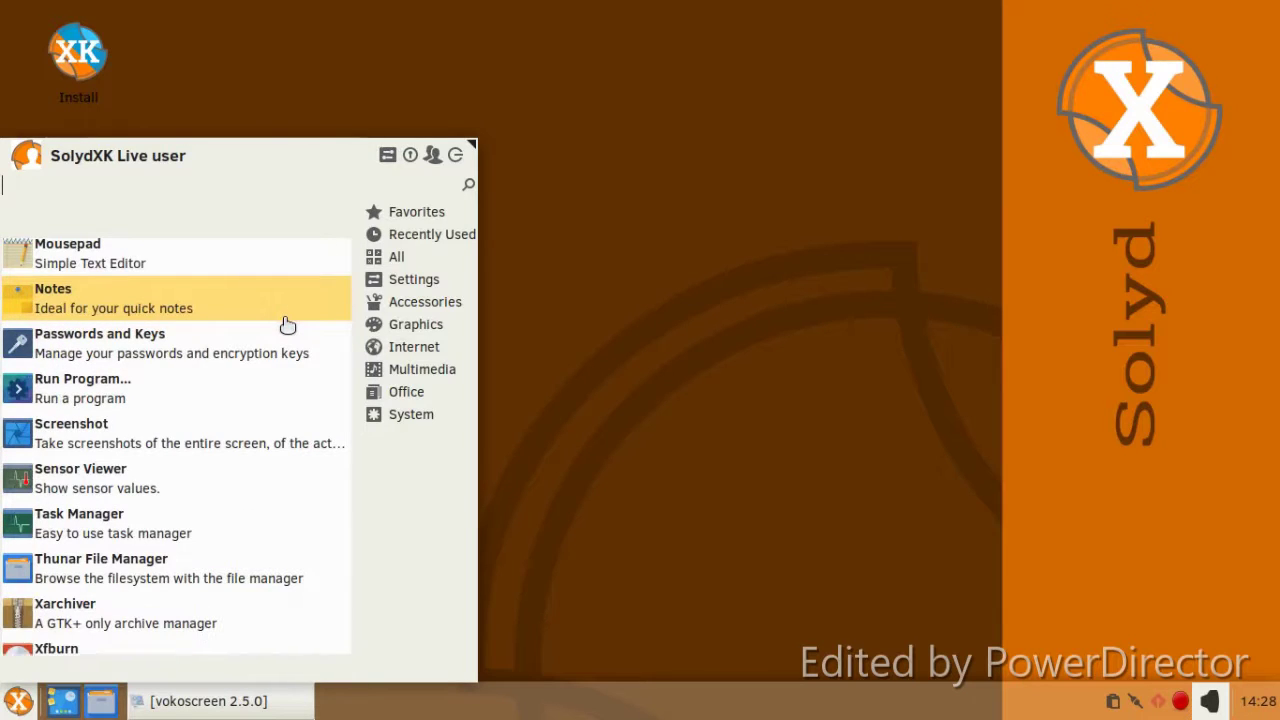
pyautogui.click(190, 522)
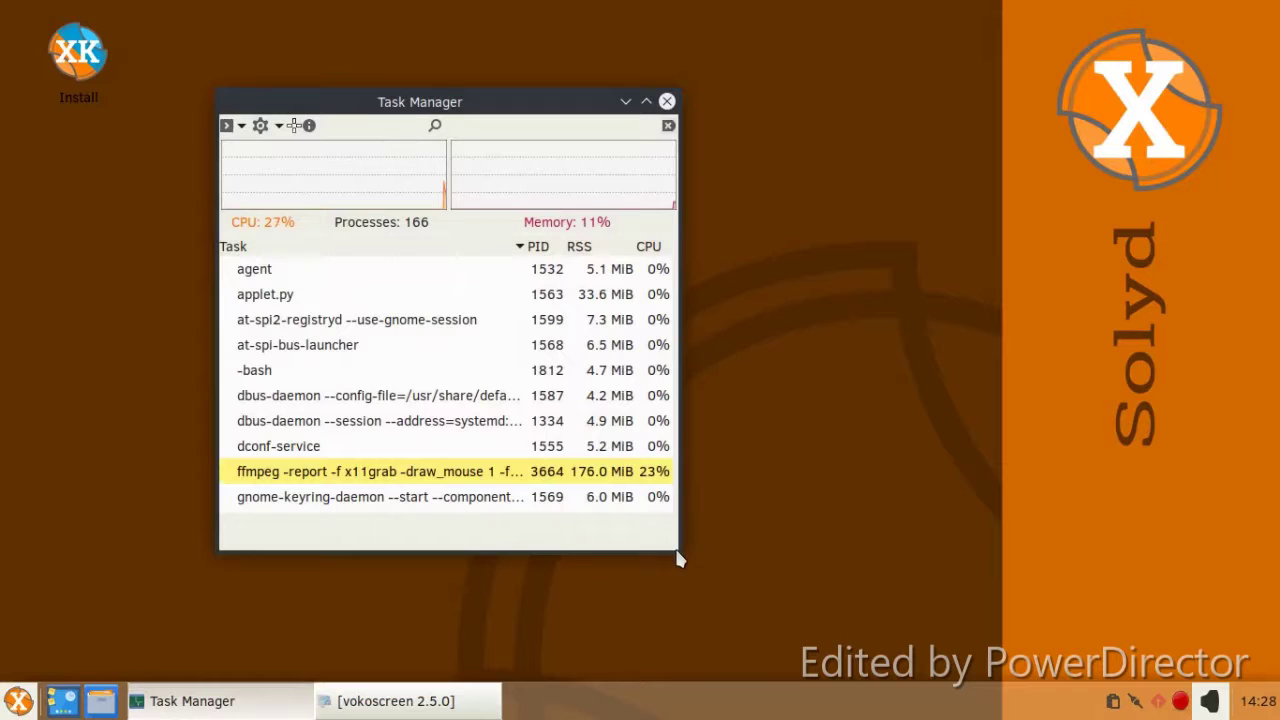
# Widen the Task Manager window, look through its process list and close it
pyautogui.moveTo(676, 556); pyautogui.dragTo(1046, 555)
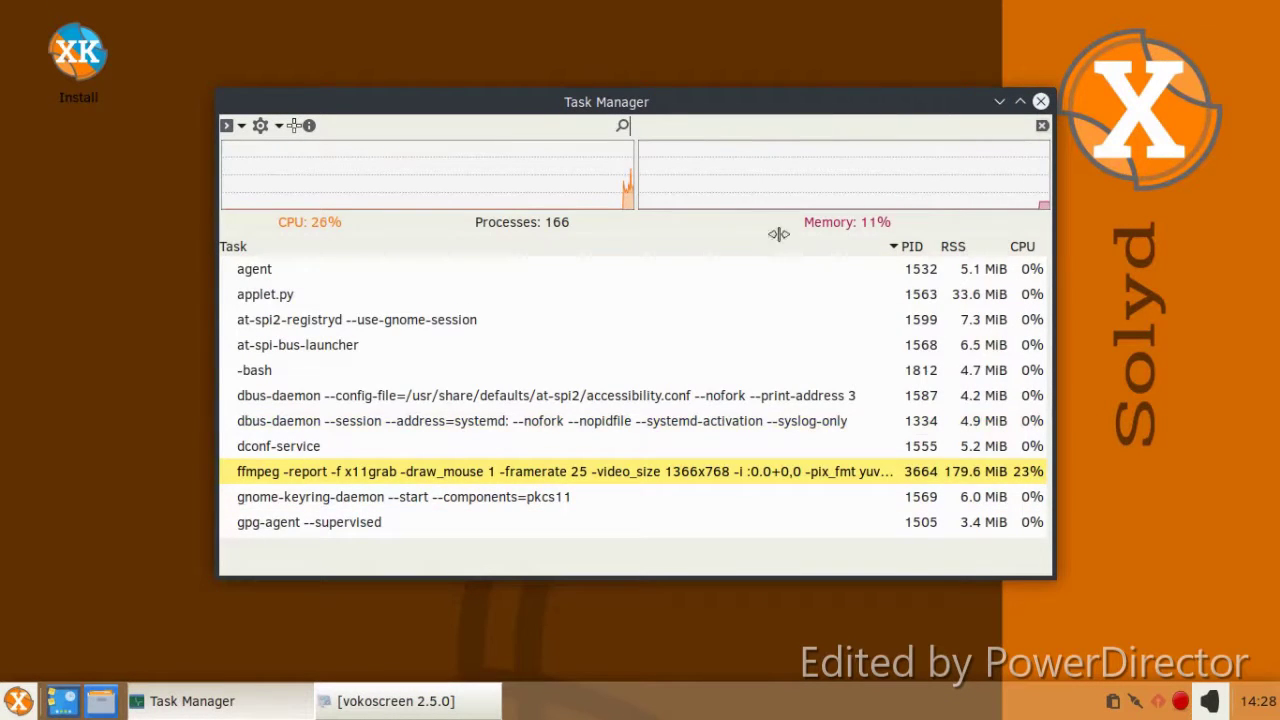
pyautogui.scroll(-3, 782, 248)
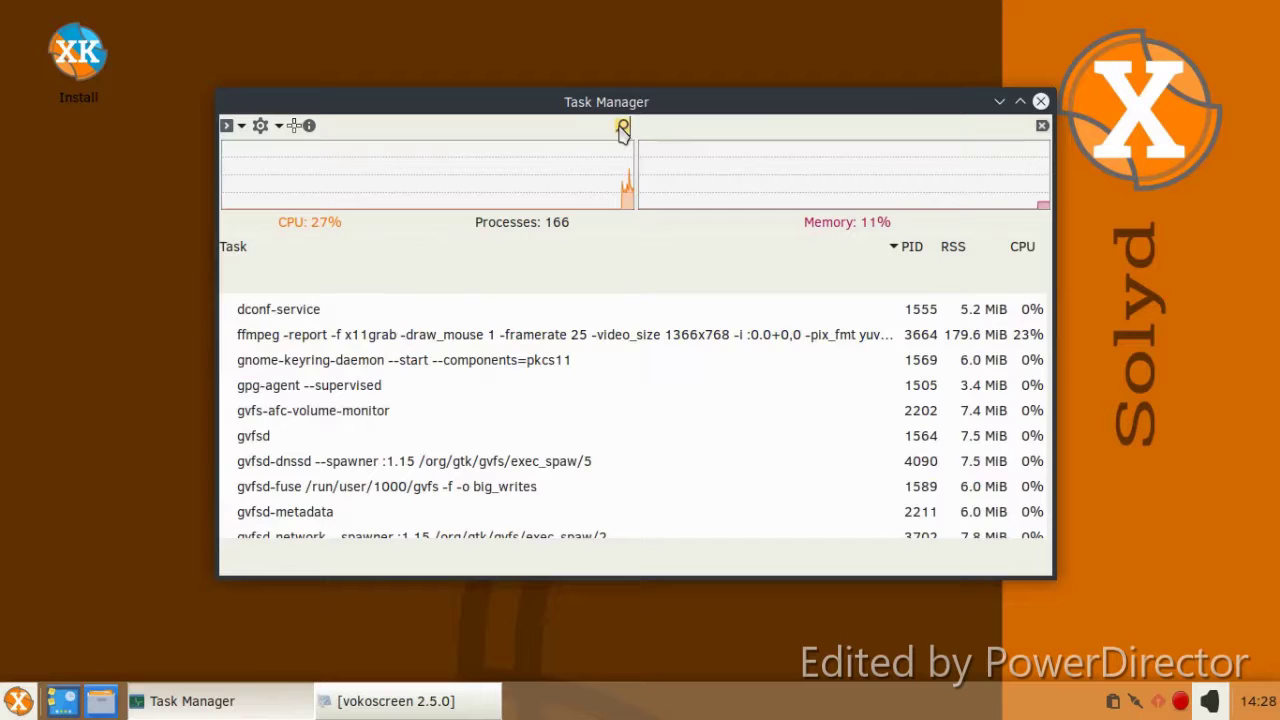
pyautogui.click(1041, 102)
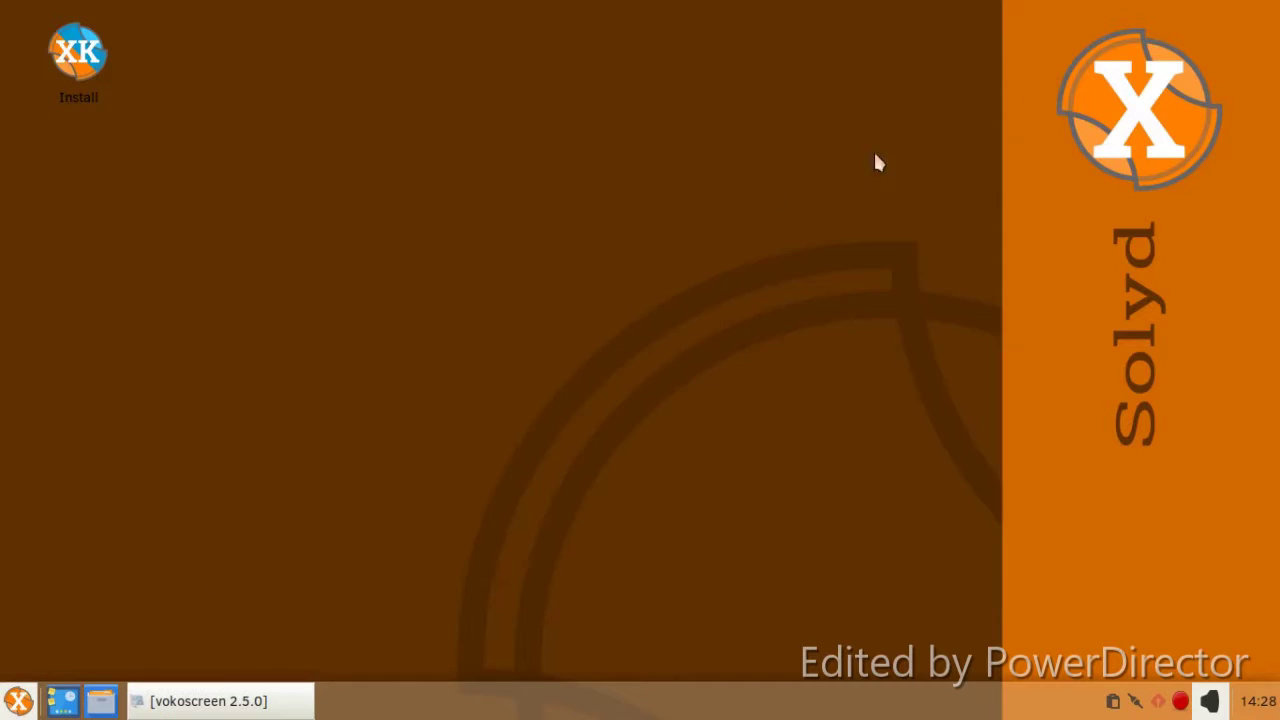
# Open the Settings Manager, review the Notifications settings and return to the settings overview
pyautogui.click(16, 701)
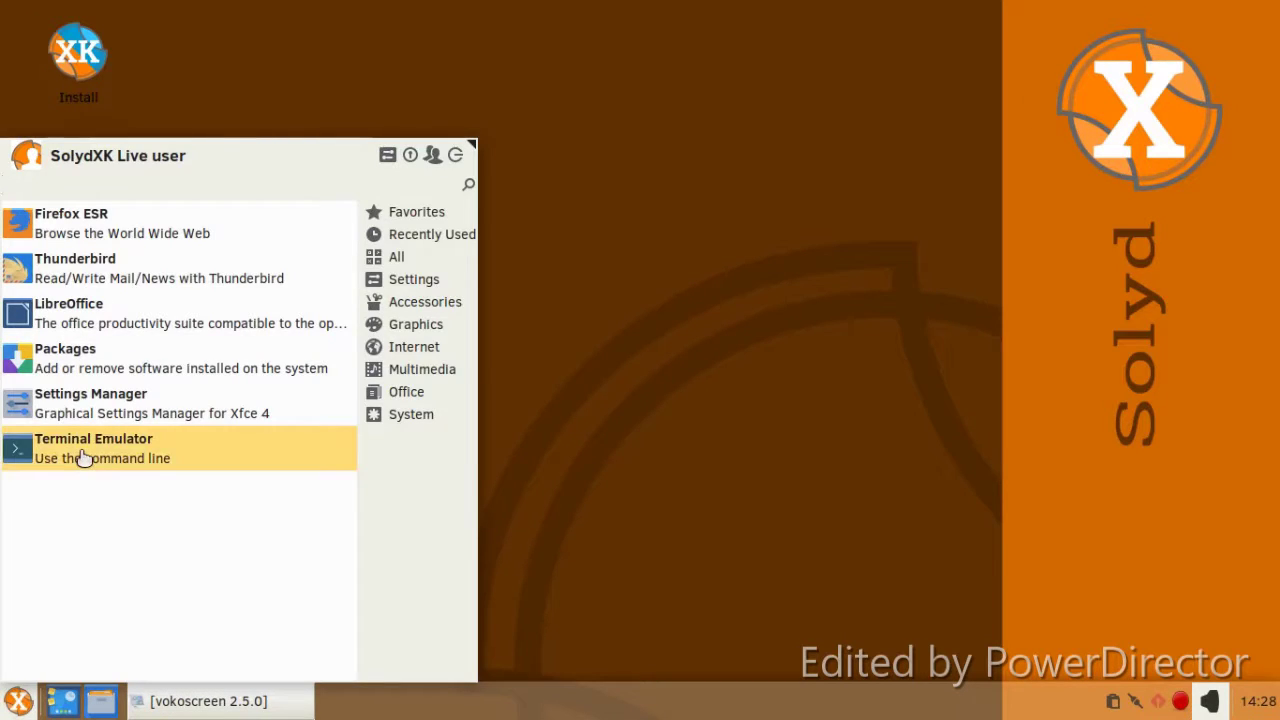
pyautogui.click(100, 416)
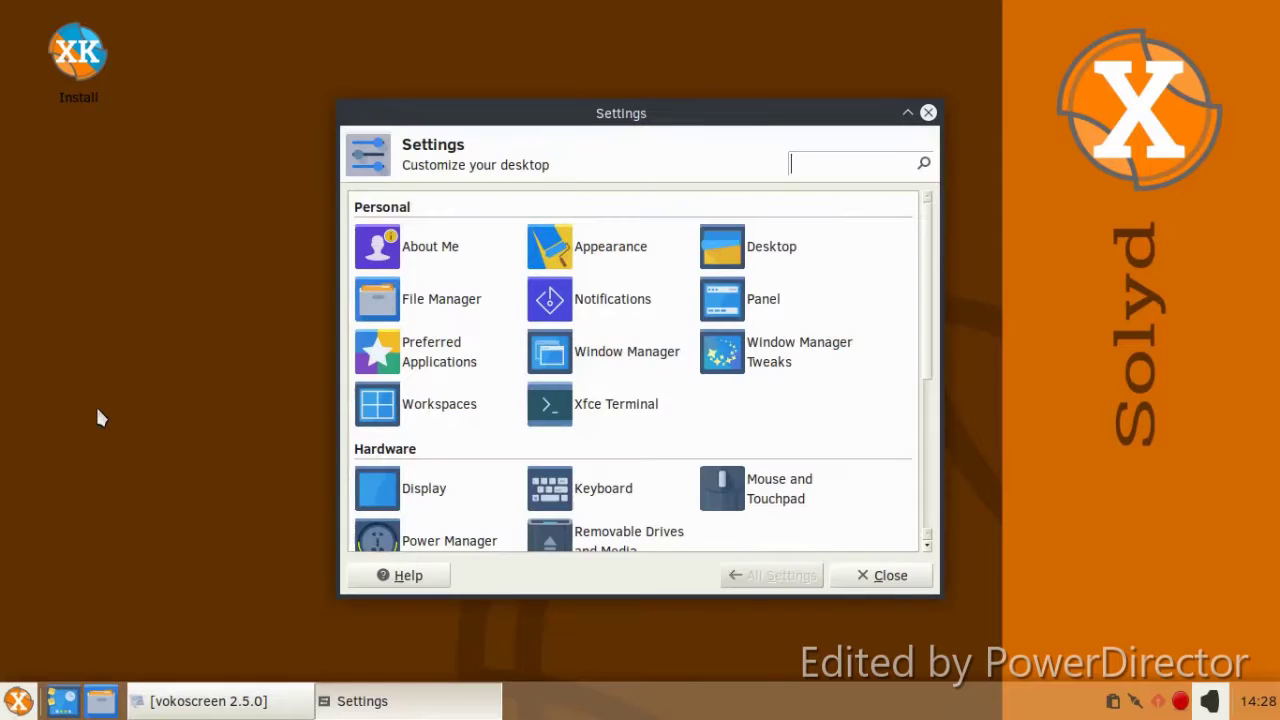
pyautogui.click(630, 303)
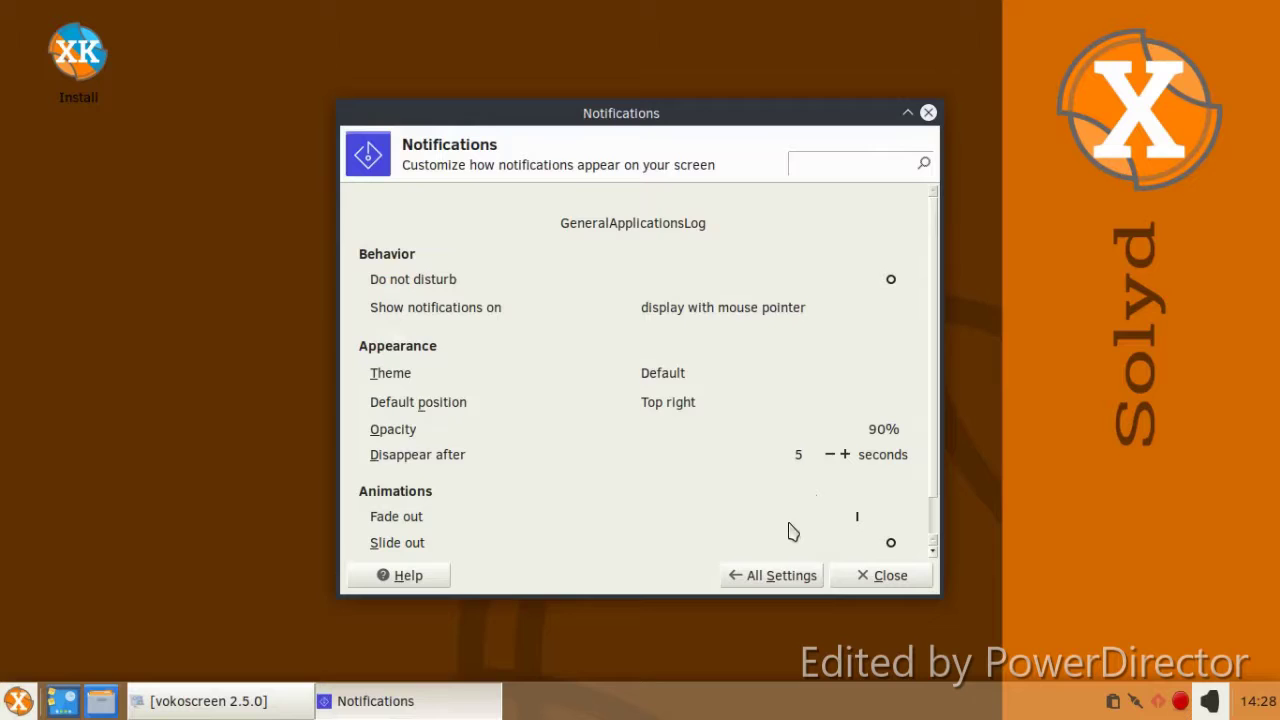
pyautogui.click(768, 576)
# Look through the hardware and system settings, inspect the USB Creator tool and close it
pyautogui.scroll(-1, 652, 494)
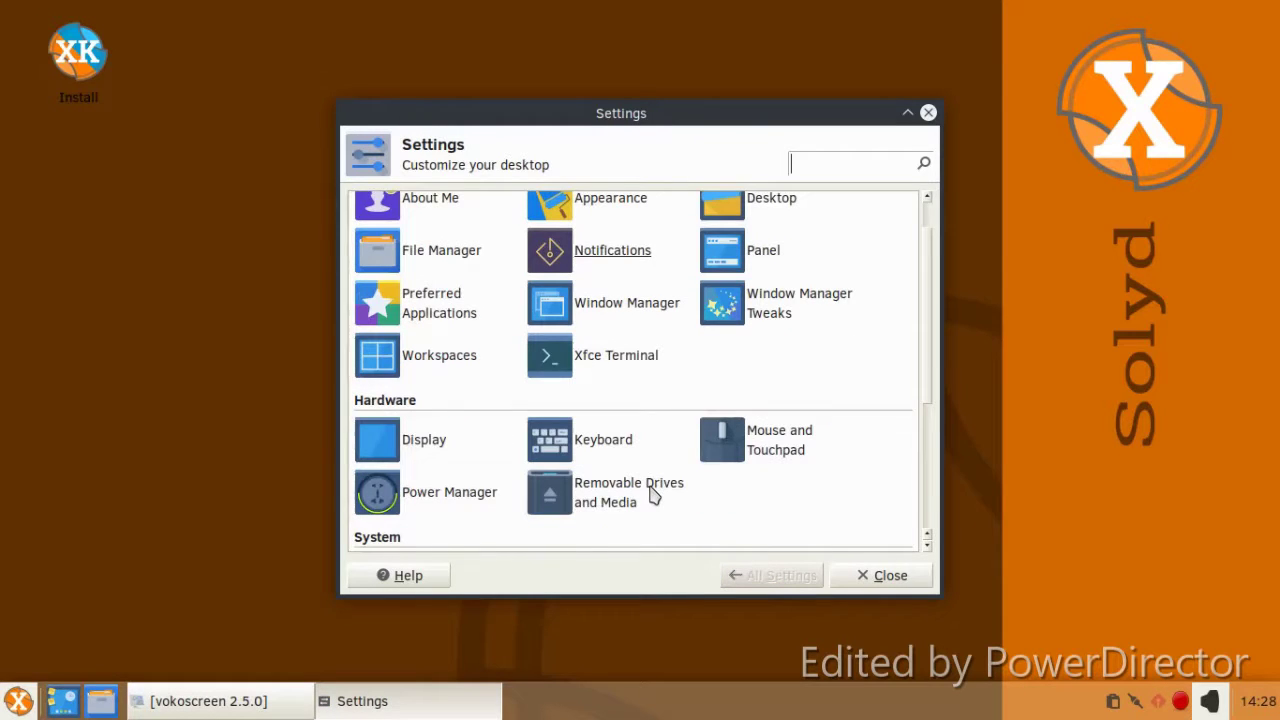
pyautogui.scroll(-4, 652, 494)
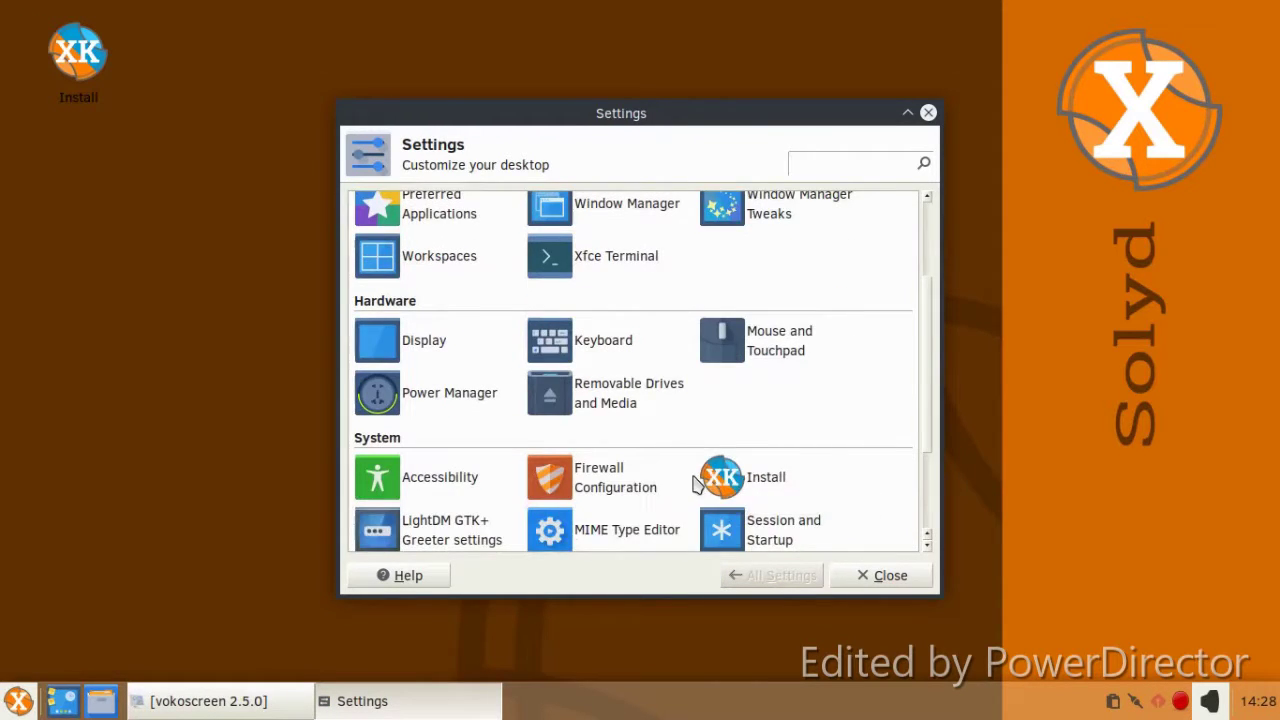
pyautogui.scroll(-1, 696, 485)
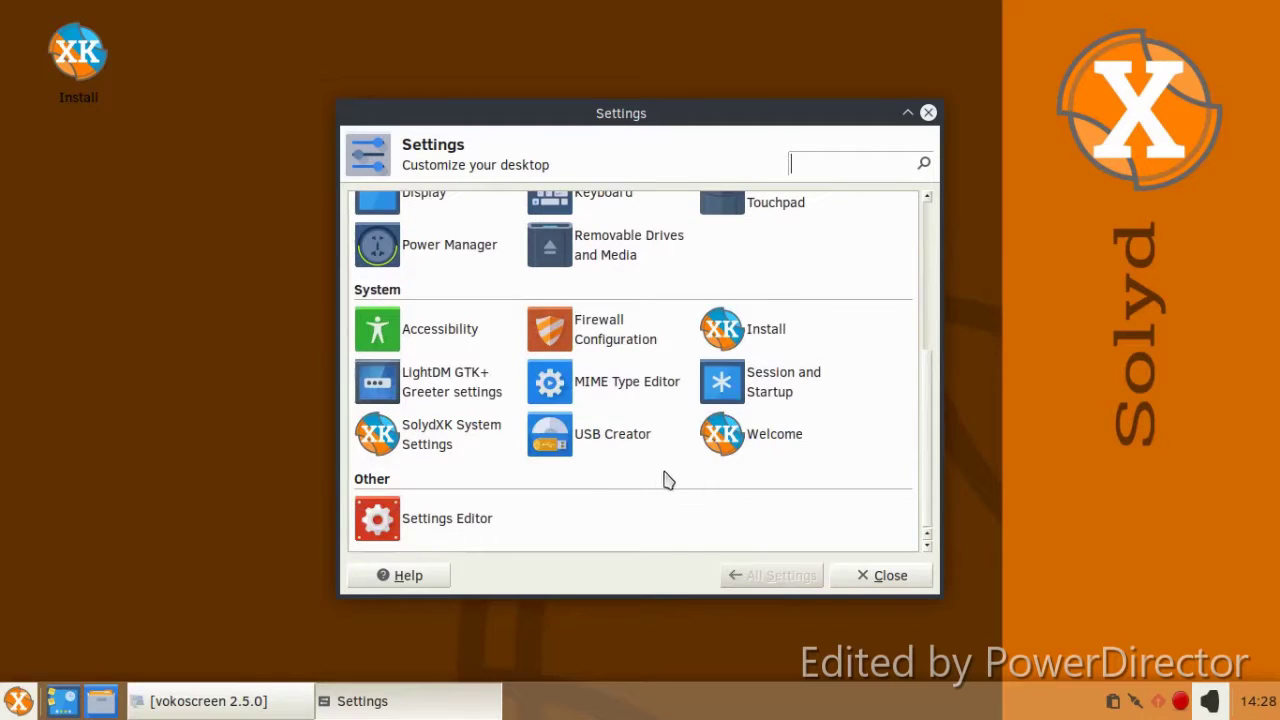
pyautogui.click(609, 440)
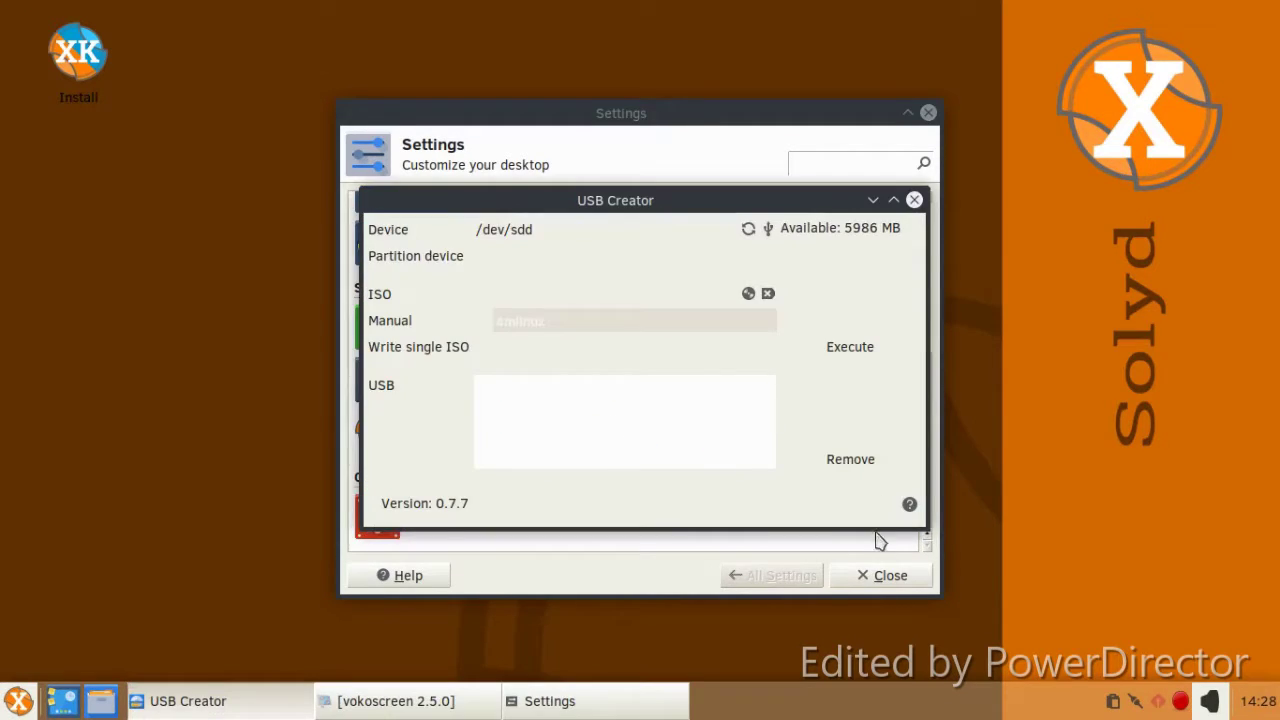
pyautogui.click(914, 201)
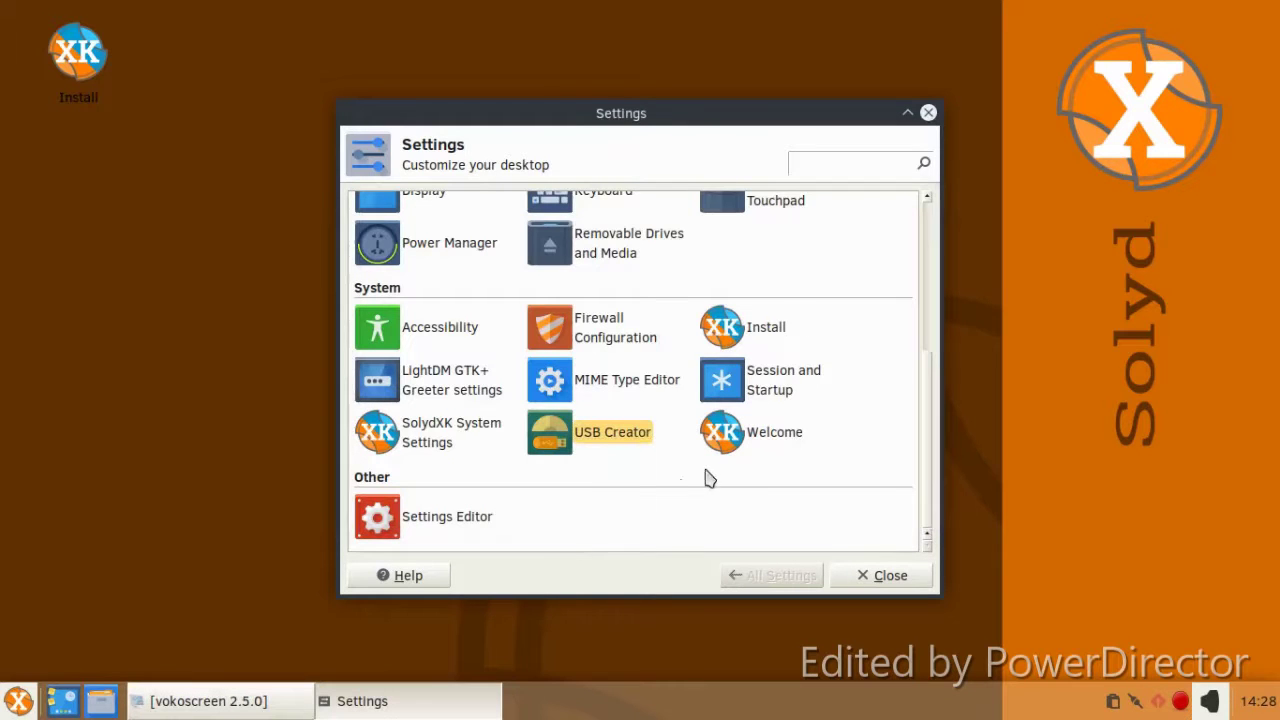
# Review the File Manager display preferences, and close both the preferences and the Settings window
pyautogui.scroll(2, 771, 436)
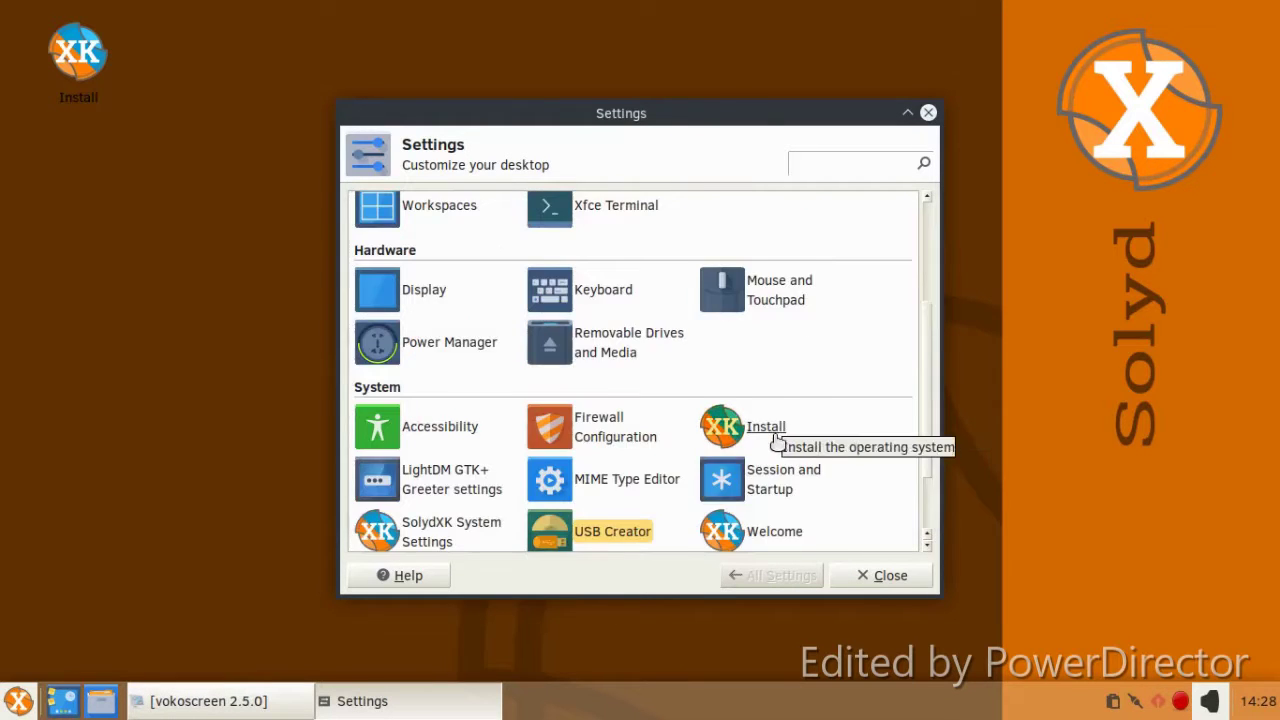
pyautogui.scroll(2, 772, 442)
pyautogui.scroll(2, 774, 450)
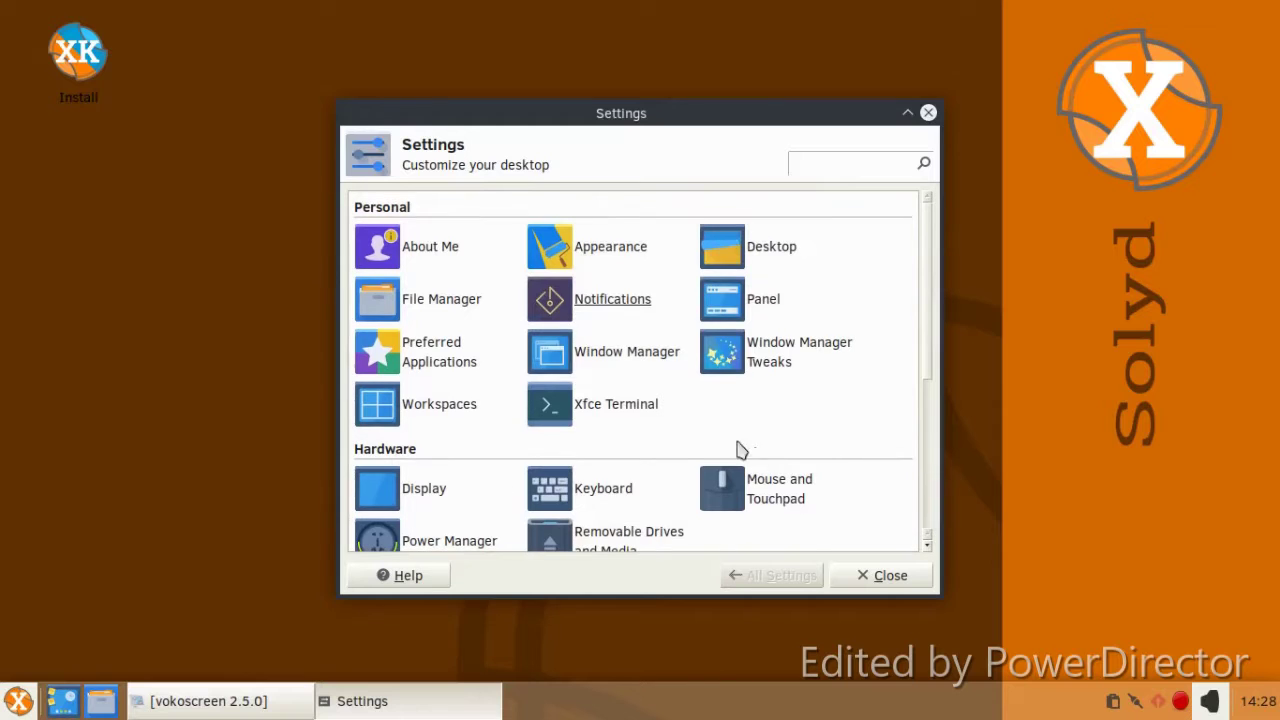
pyautogui.click(460, 318)
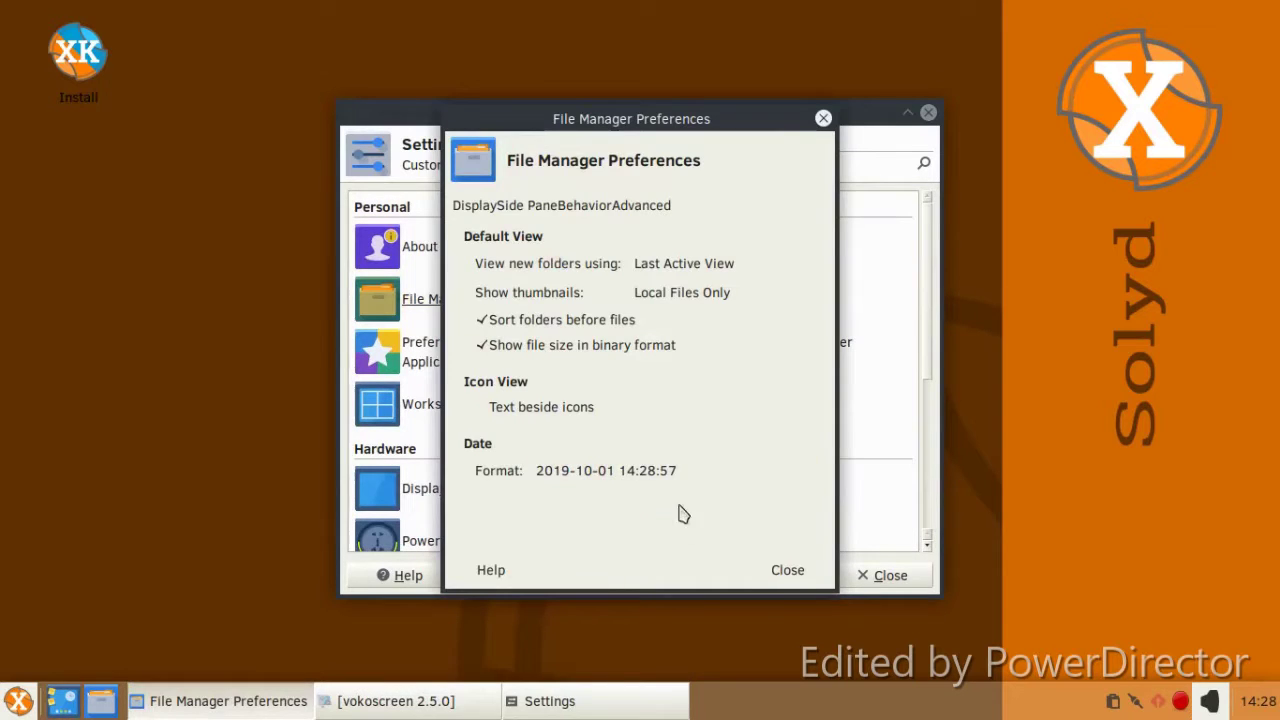
pyautogui.click(786, 571)
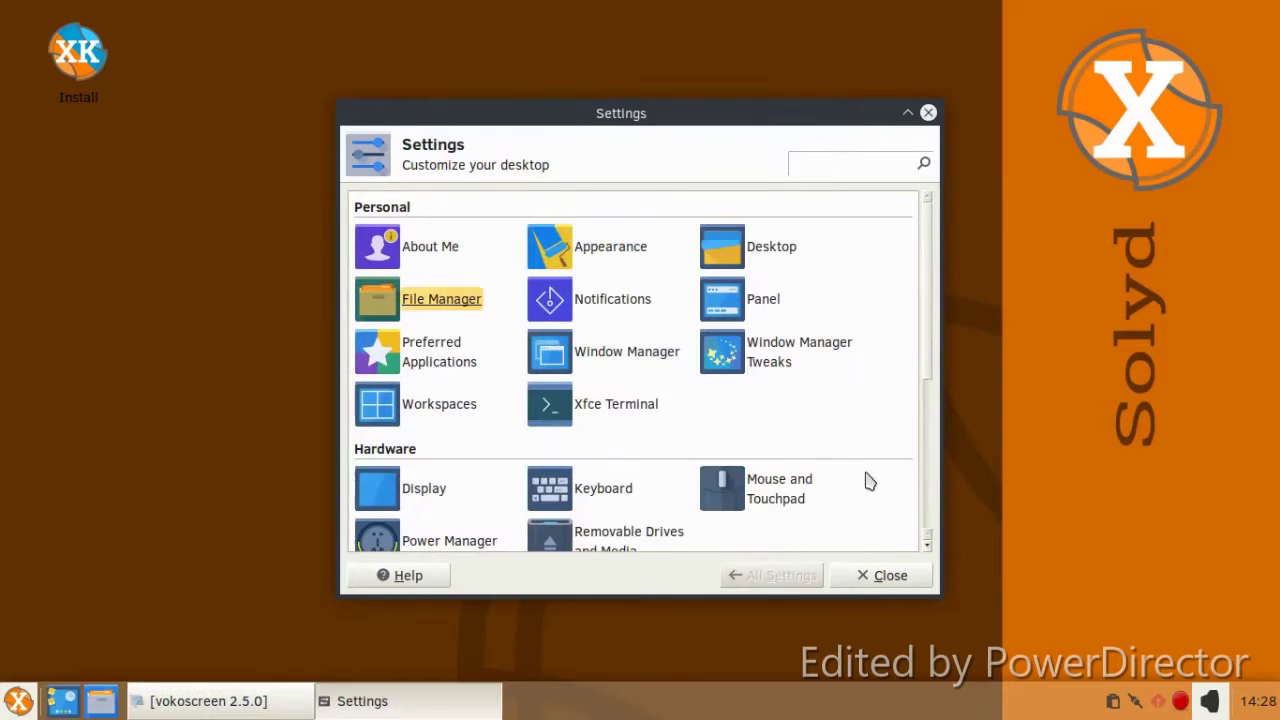
pyautogui.click(928, 113)
# Launch Firefox ESR, close the Privacy Badger and SolydXK Community tabs, and open a new tab
pyautogui.click(14, 706)
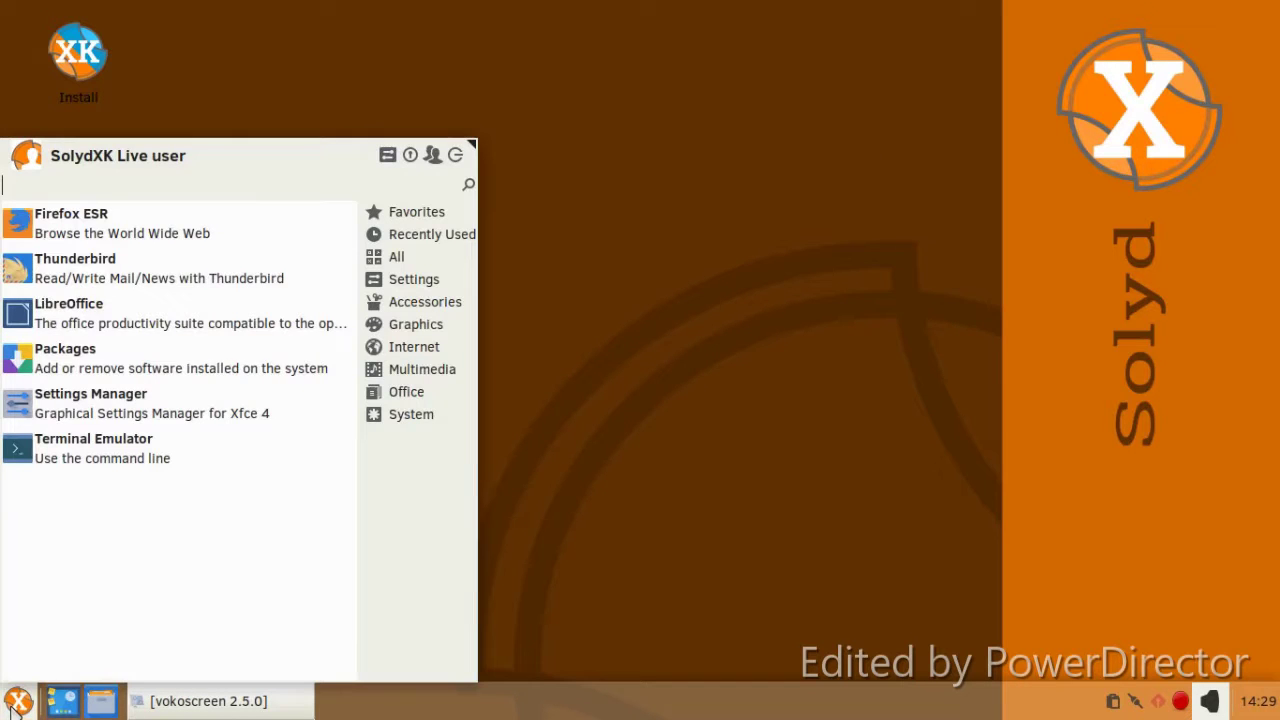
pyautogui.click(157, 232)
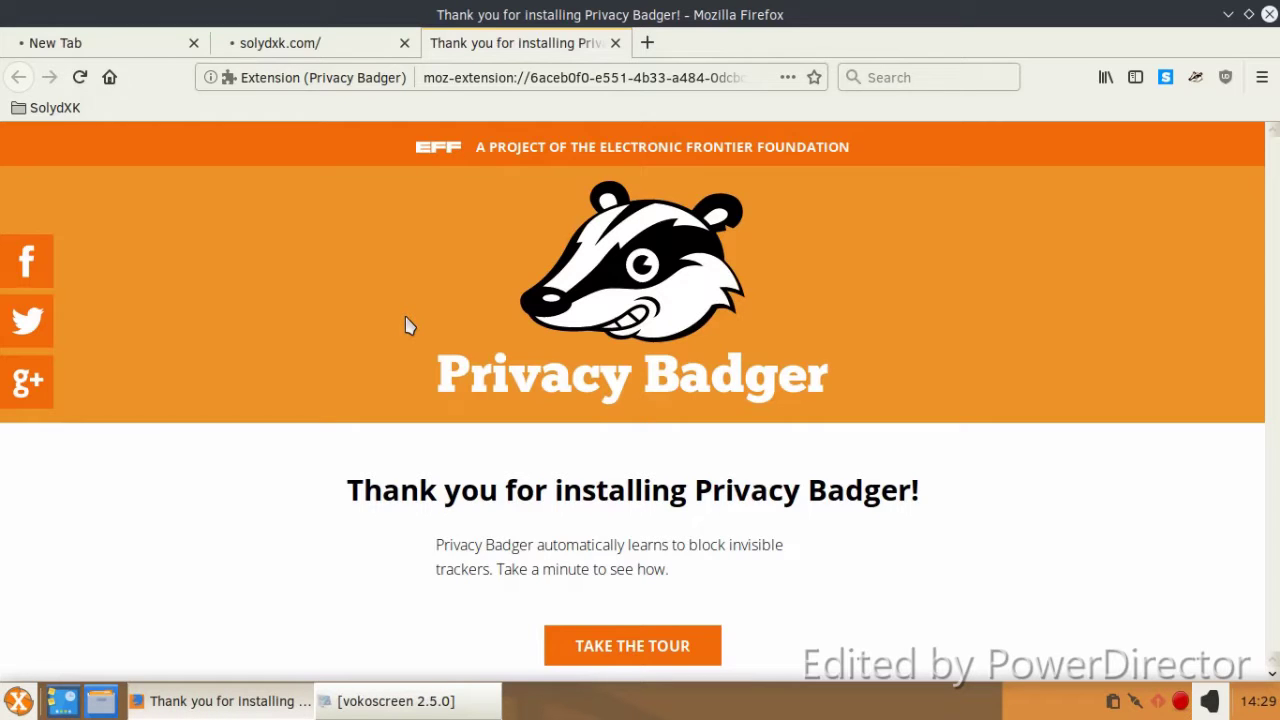
pyautogui.click(615, 43)
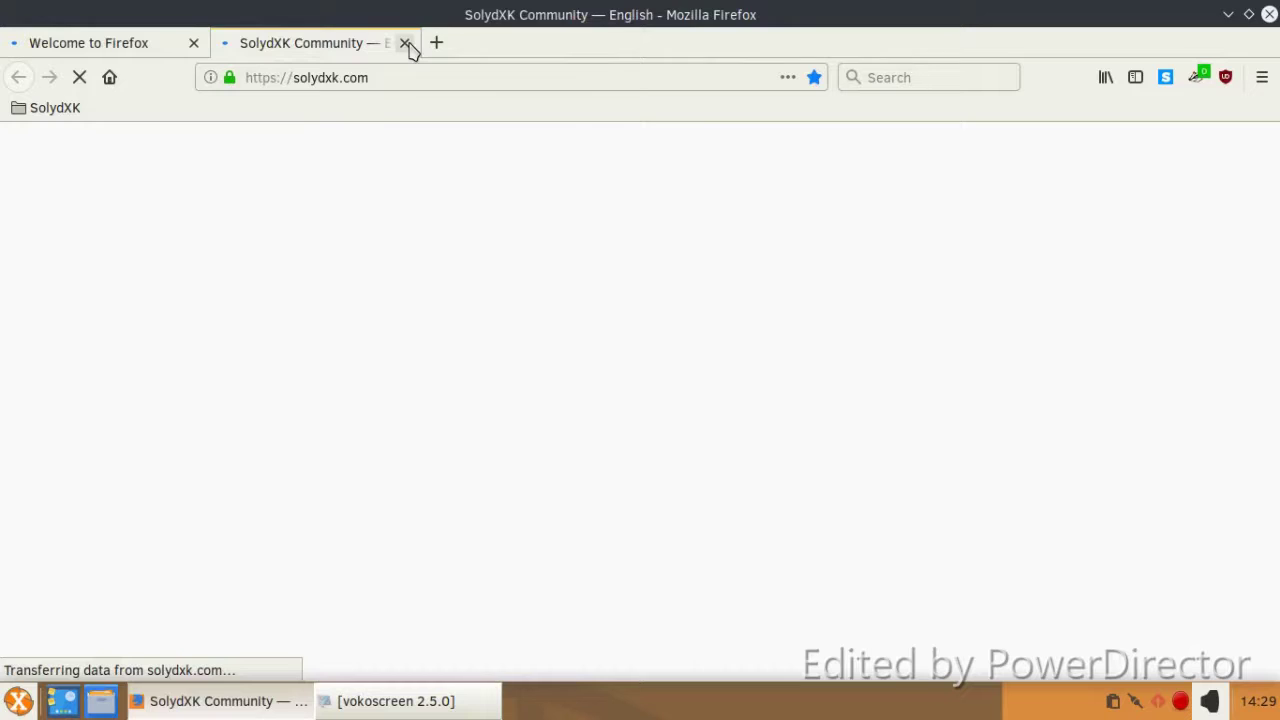
pyautogui.click(405, 43)
pyautogui.click(229, 43)
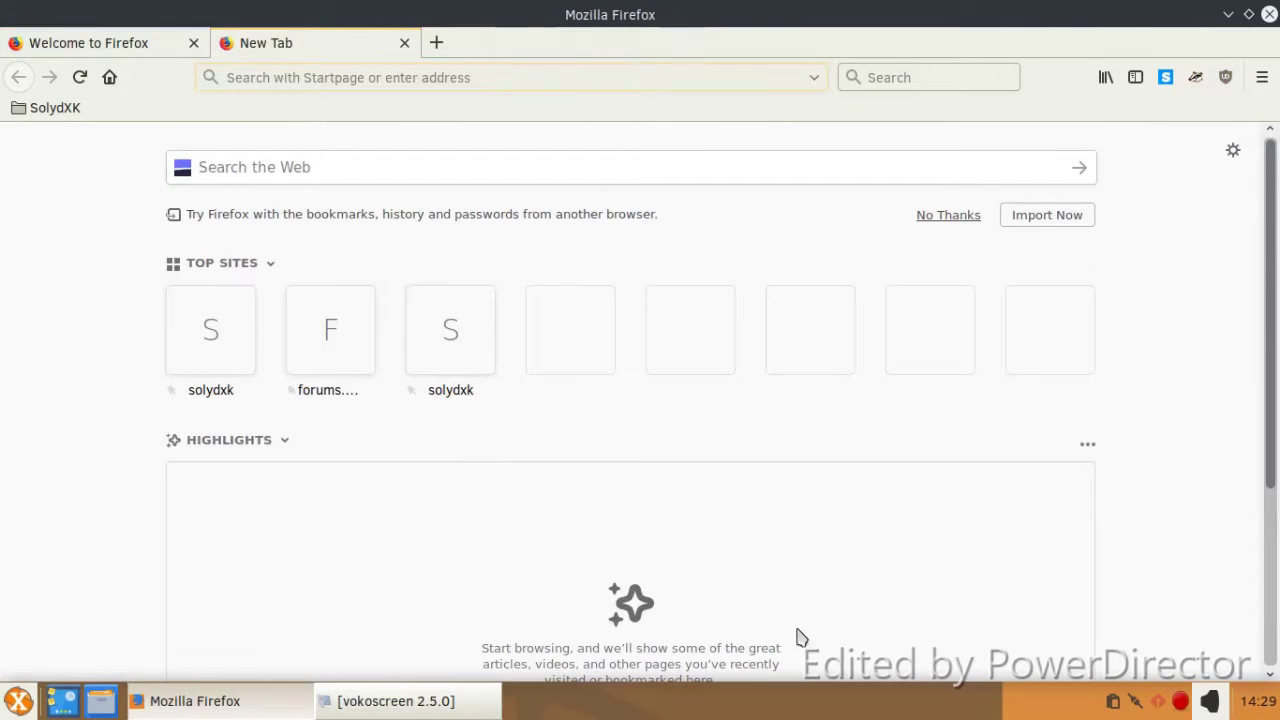
# Remove the Highlights section from the new tab page and activate the web search field
pyautogui.click(1087, 447)
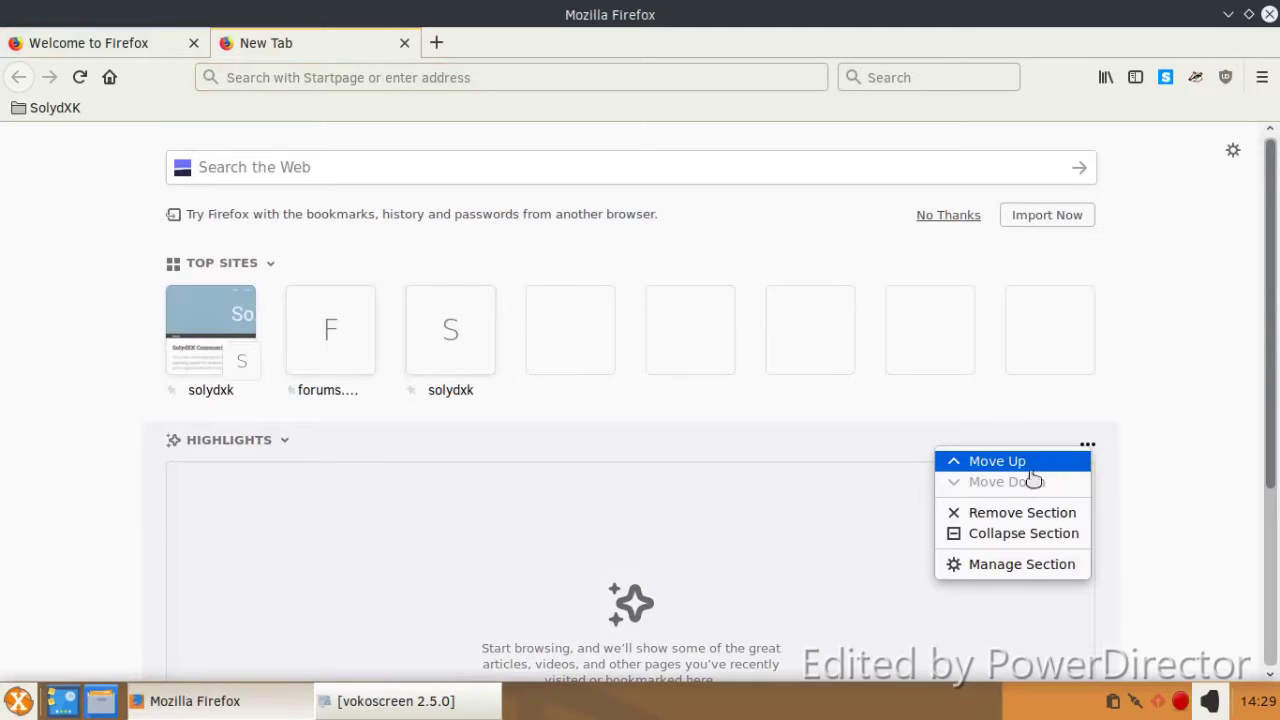
pyautogui.click(1005, 514)
pyautogui.click(617, 252)
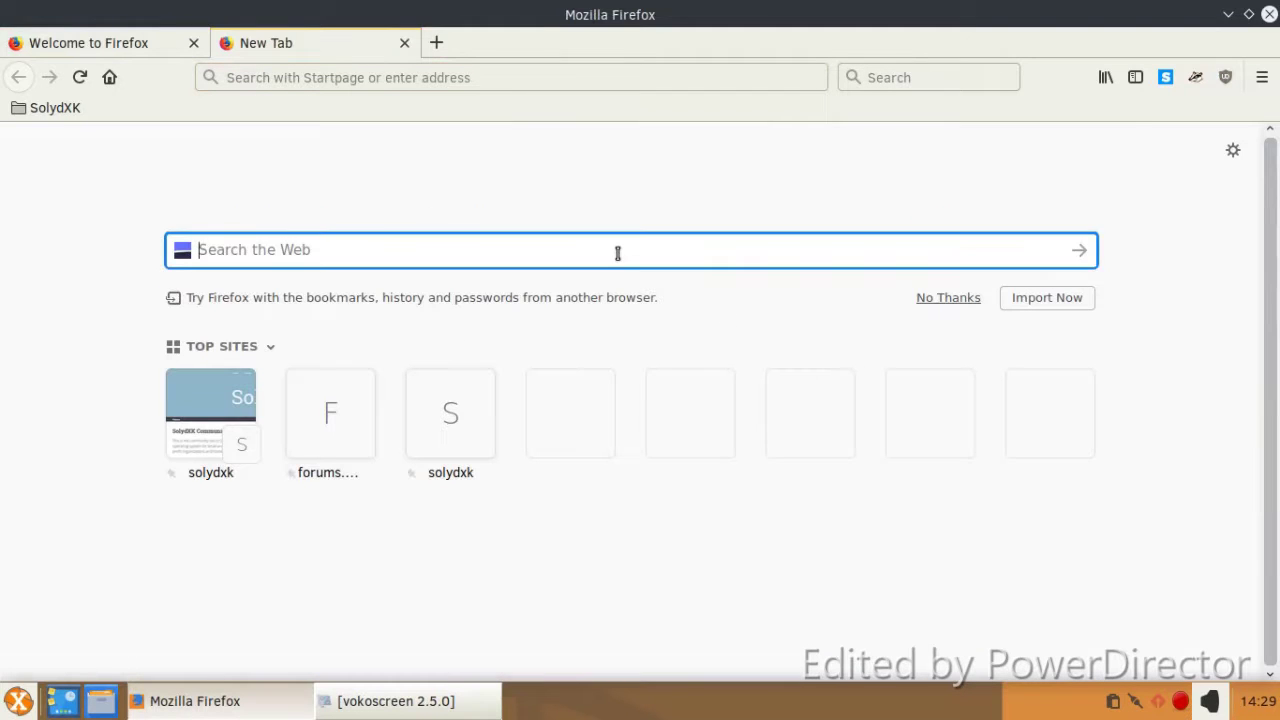
# Search the web for "gnome look", open the Gnome-look.org site and browse its latest themes
pyautogui.write('gnome look')
pyautogui.press('Return')
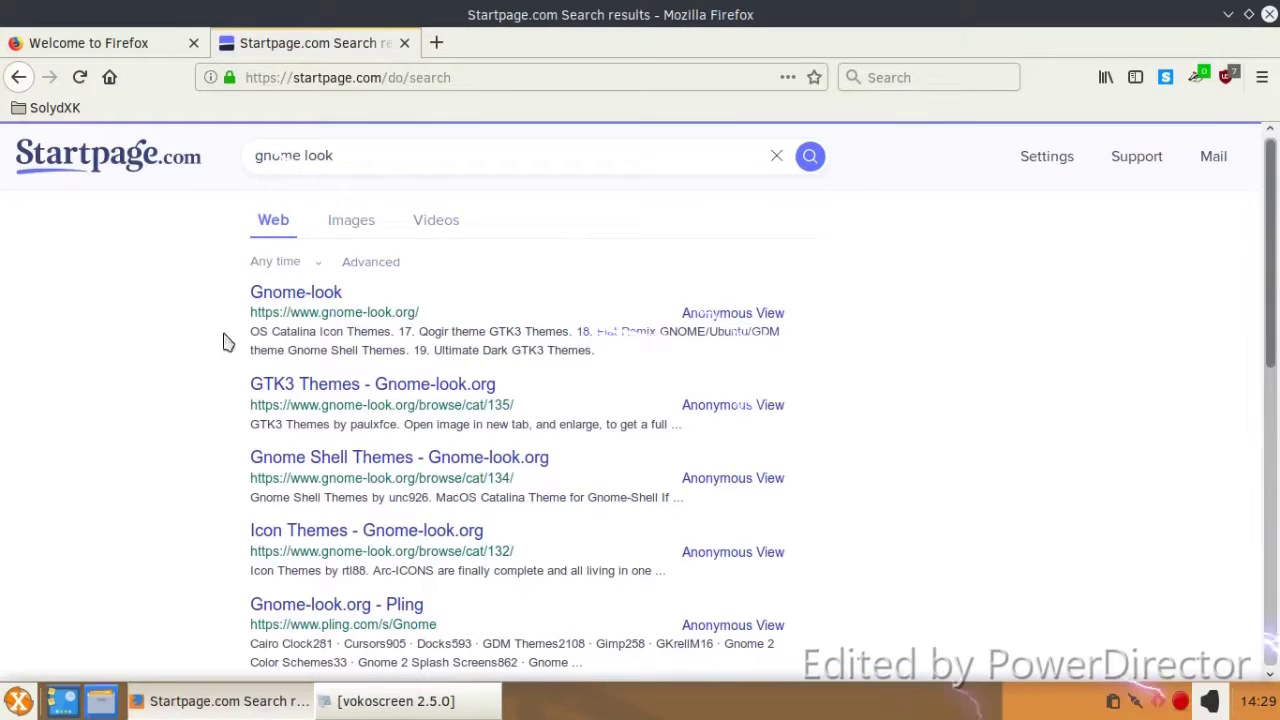
pyautogui.click(328, 296)
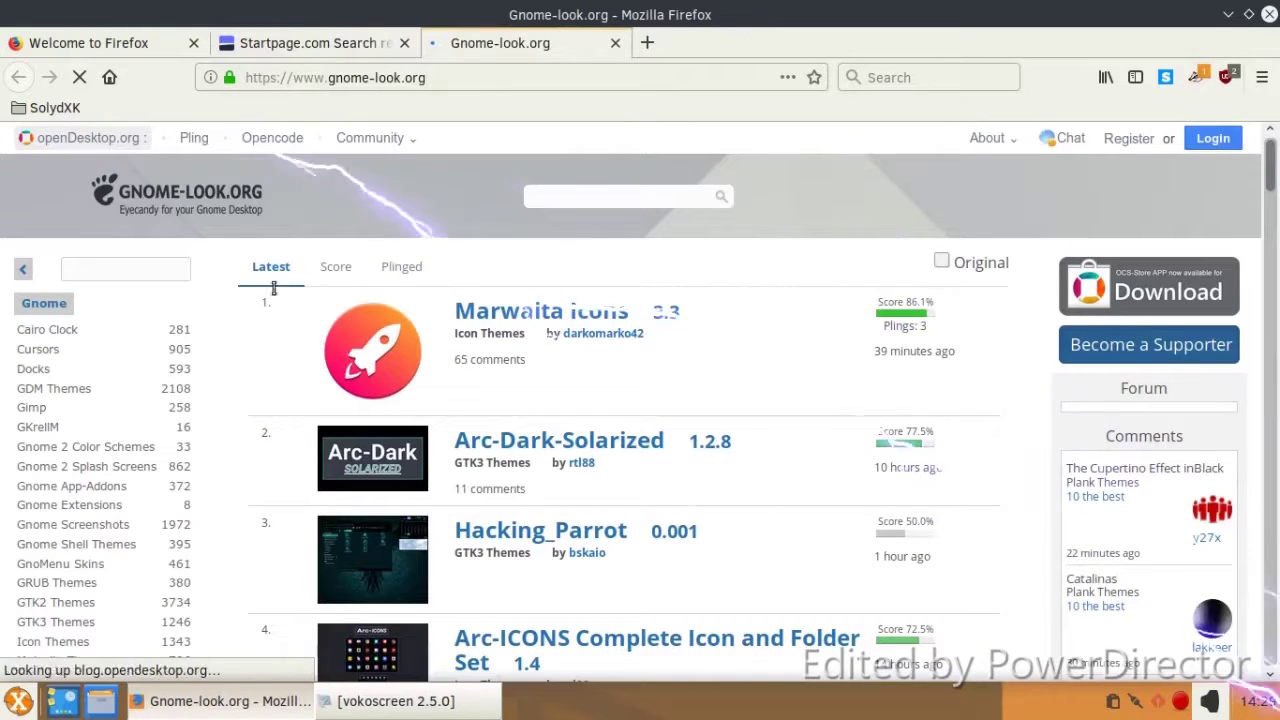
pyautogui.scroll(-5, 434, 408)
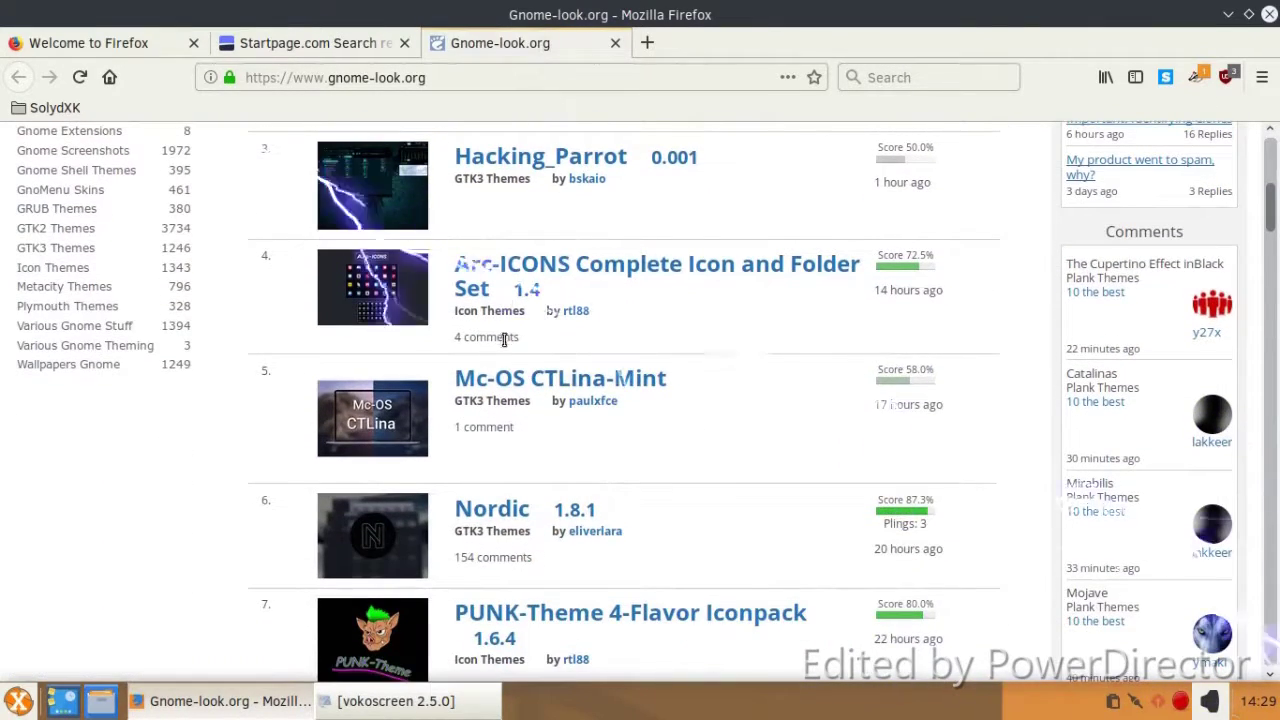
# View the Arc-ICONS Complete Icon and Folder Set page and return to the theme listing
pyautogui.click(490, 284)
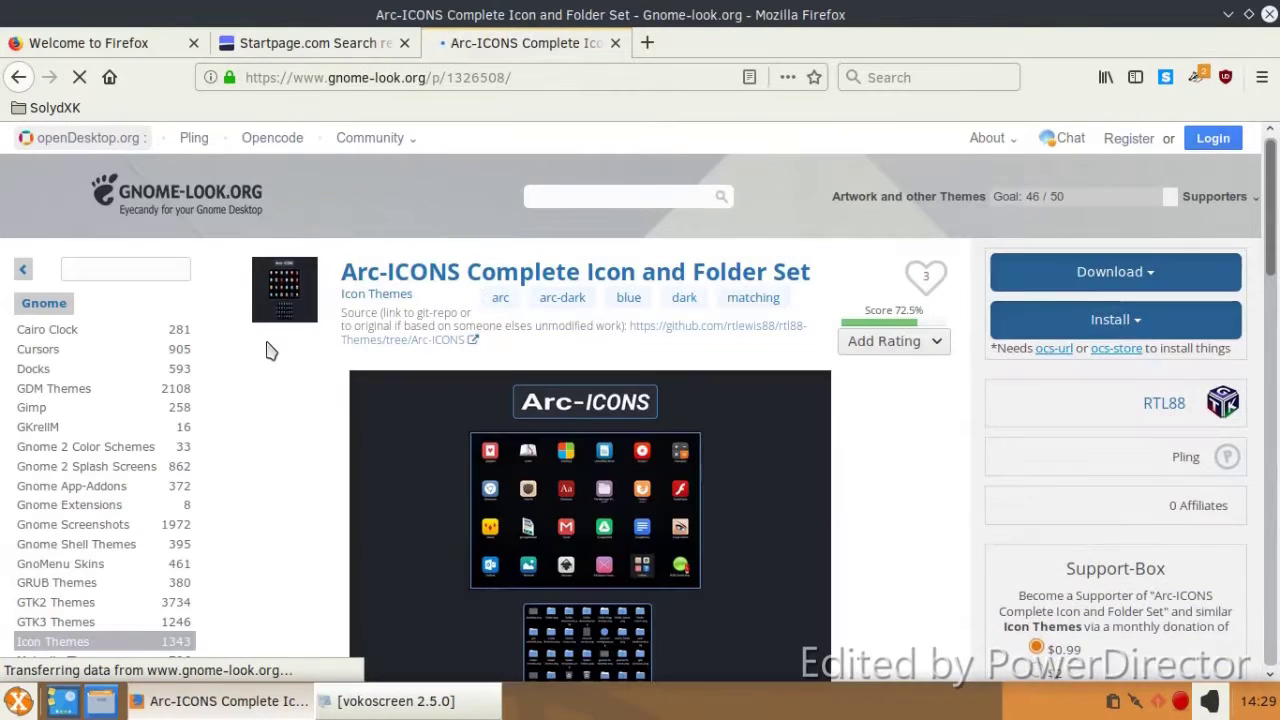
pyautogui.scroll(-3, 389, 337)
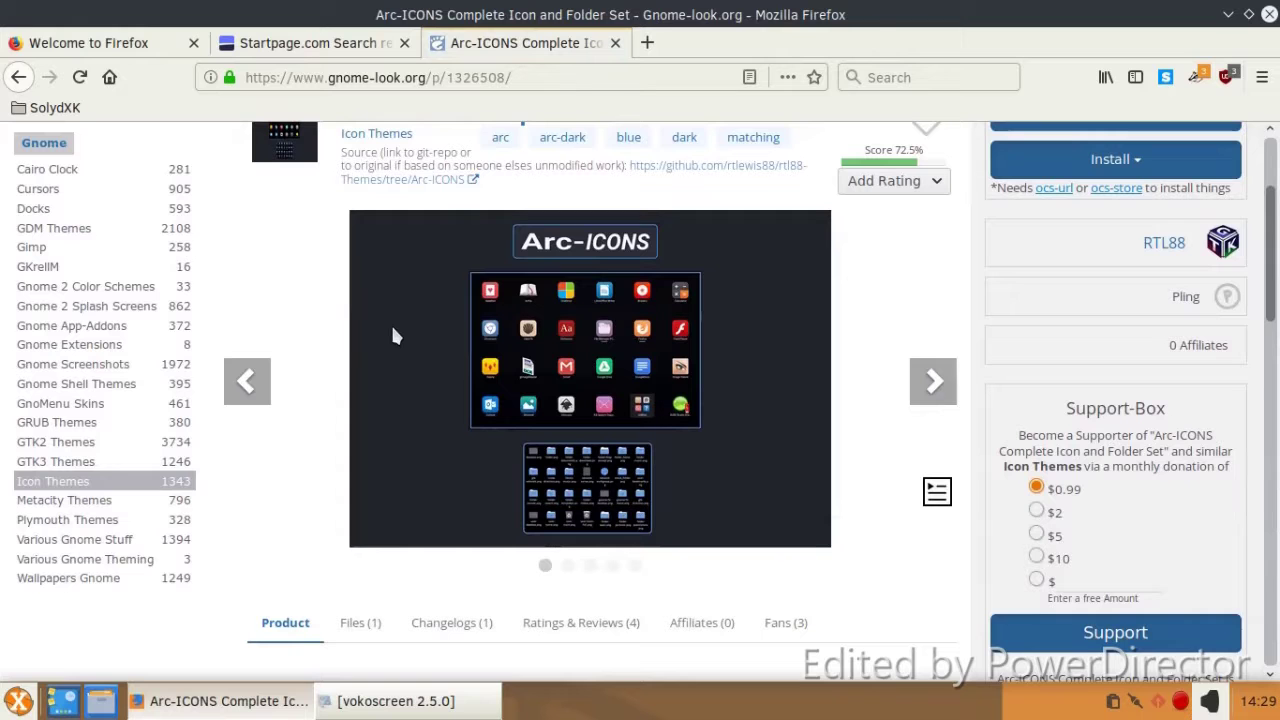
pyautogui.click(18, 77)
# Open the Qogir icon theme page from the site's popularity list
pyautogui.scroll(-15, 548, 362)
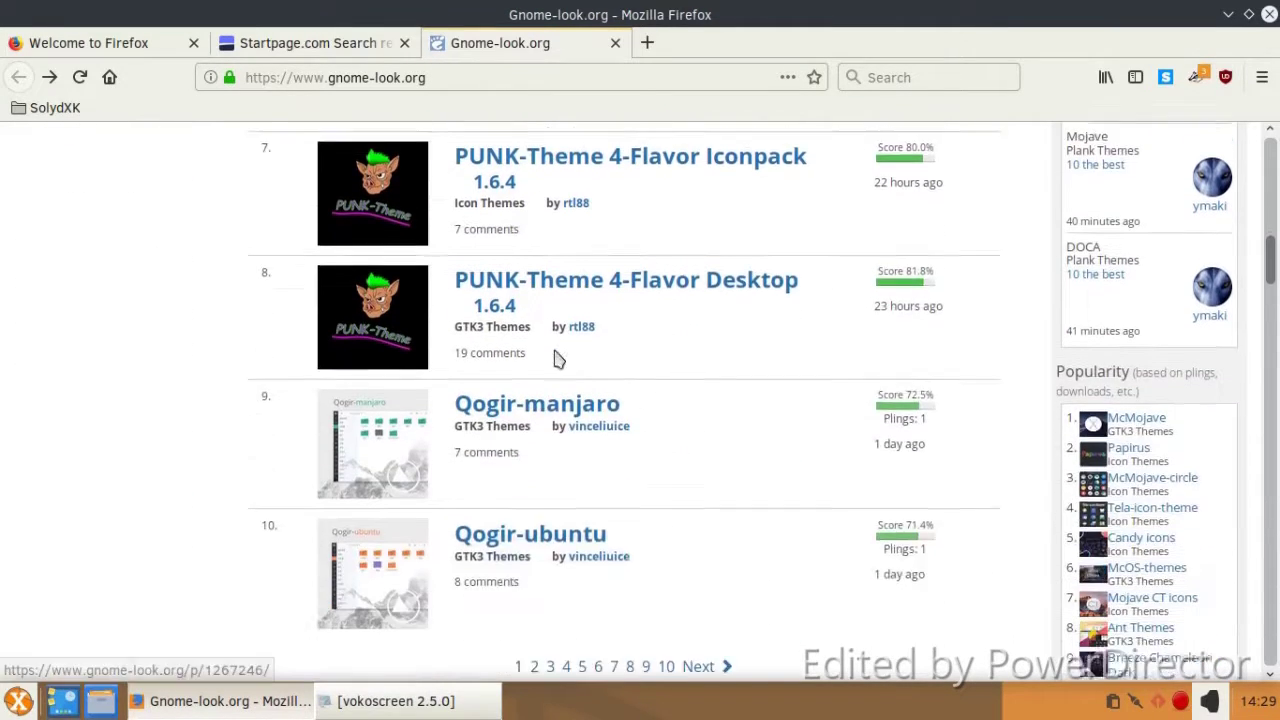
pyautogui.scroll(-2, 546, 362)
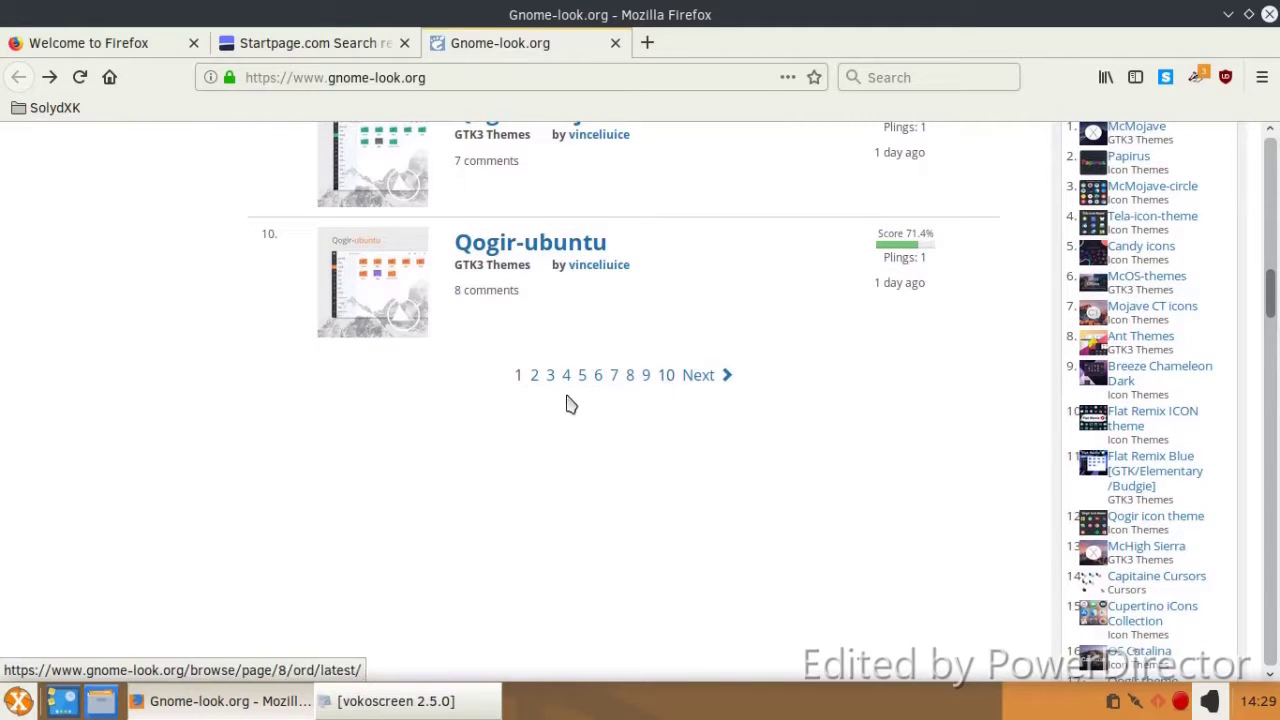
pyautogui.click(1112, 519)
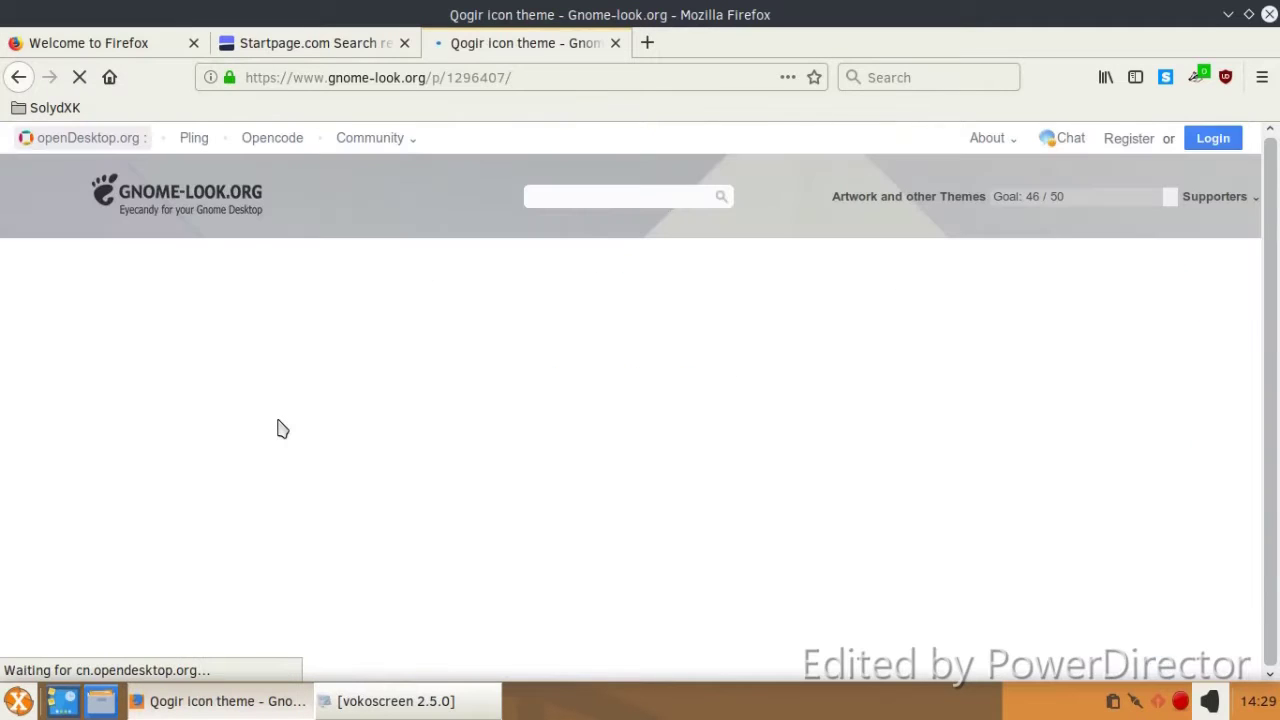
# Download Qogir.tar.xz from the theme's files, choosing to save the file instead of opening it
pyautogui.scroll(-5, 282, 430)
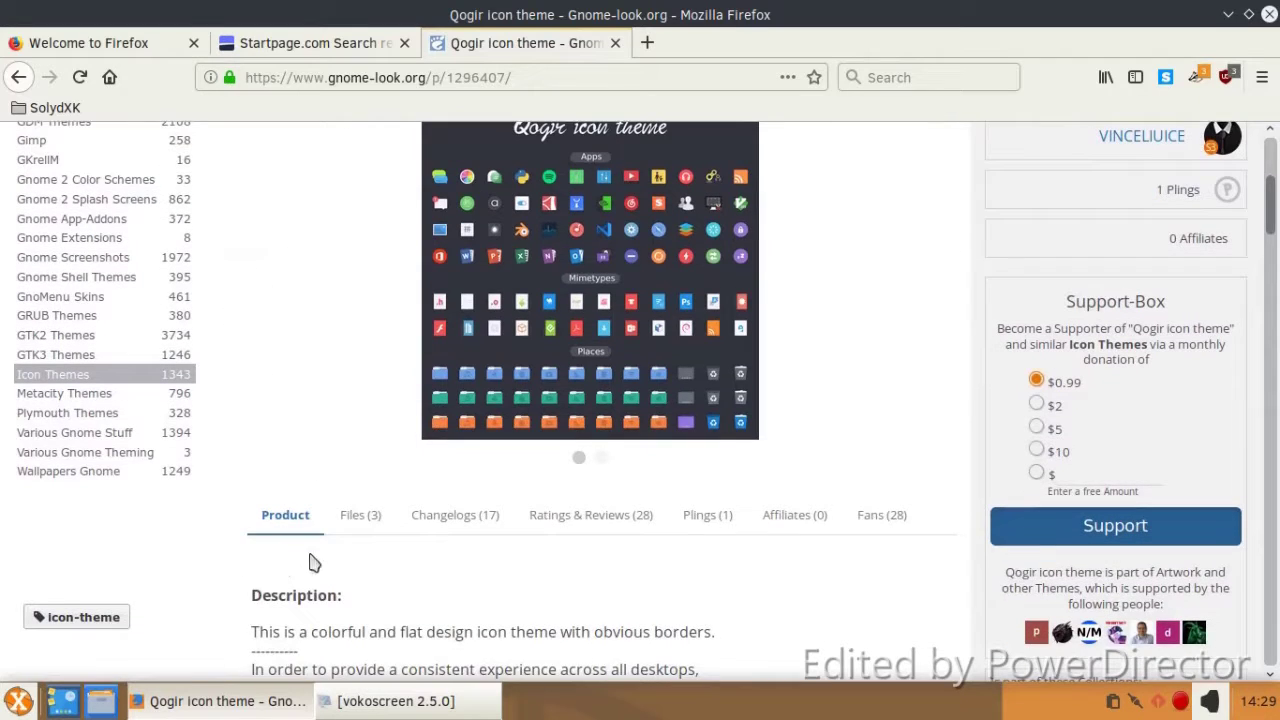
pyautogui.click(360, 514)
pyautogui.scroll(-1, 450, 530)
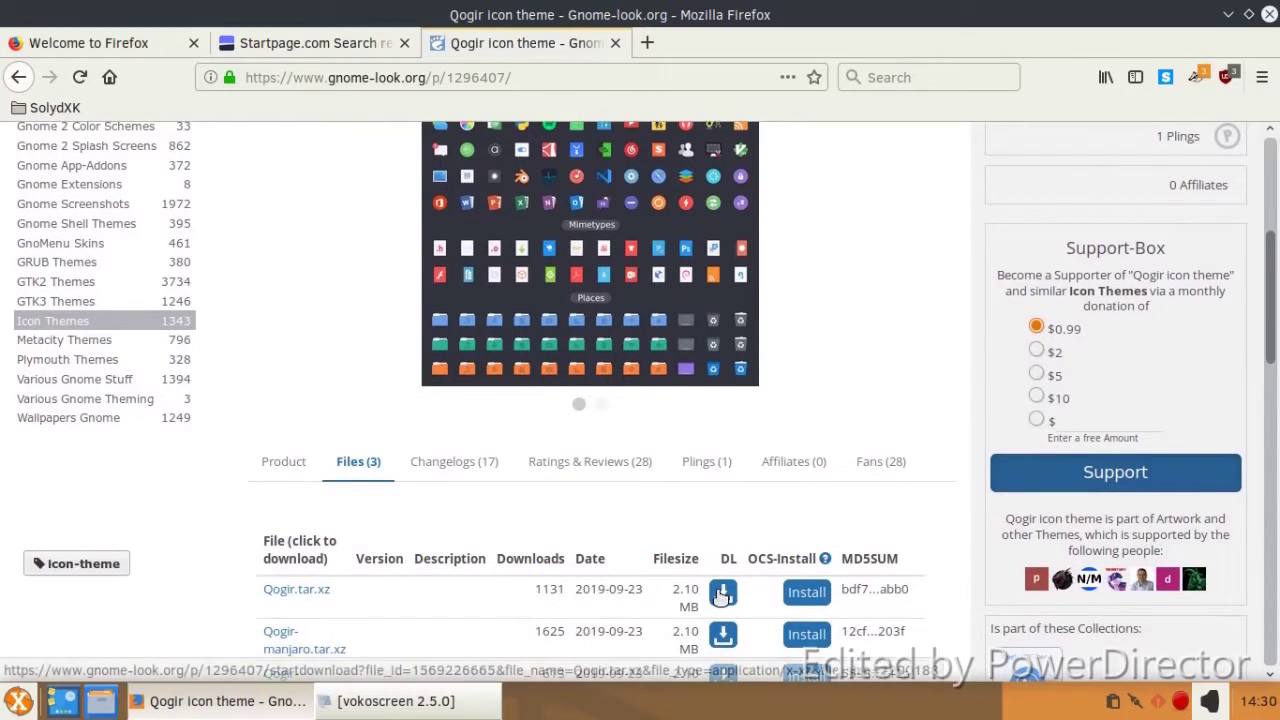
pyautogui.click(722, 591)
pyautogui.click(576, 366)
pyautogui.click(535, 386)
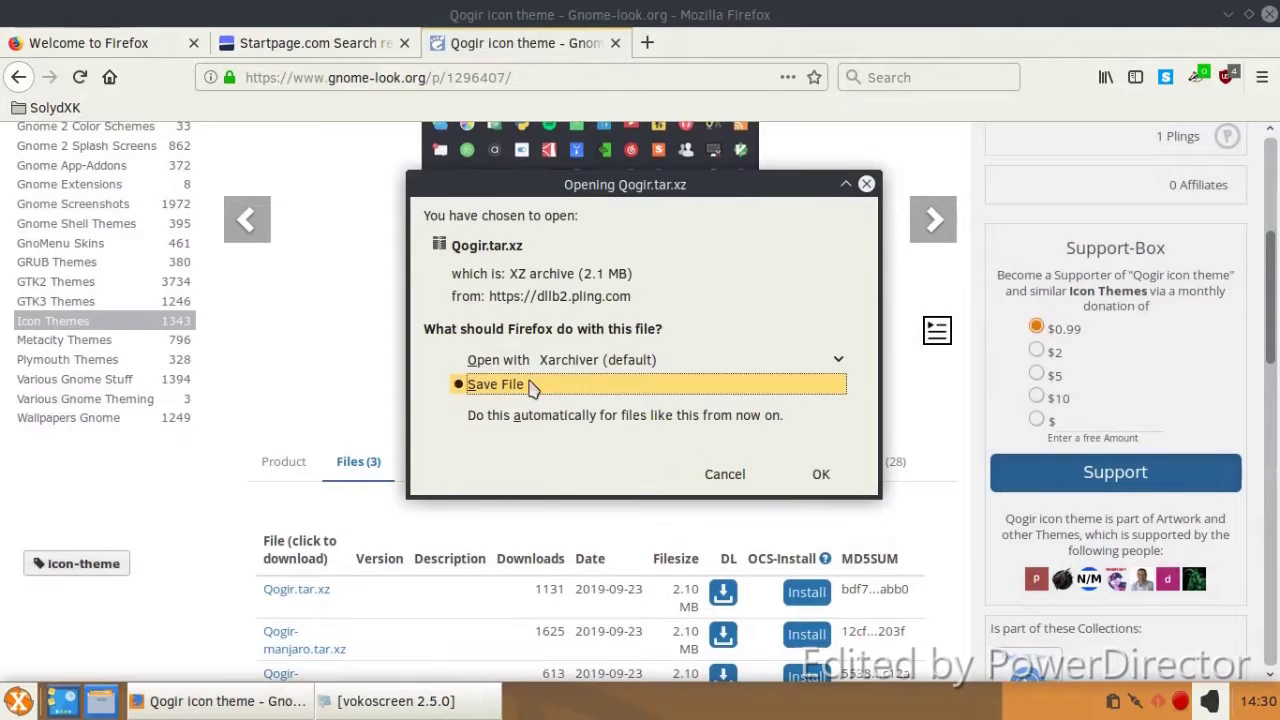
pyautogui.click(792, 484)
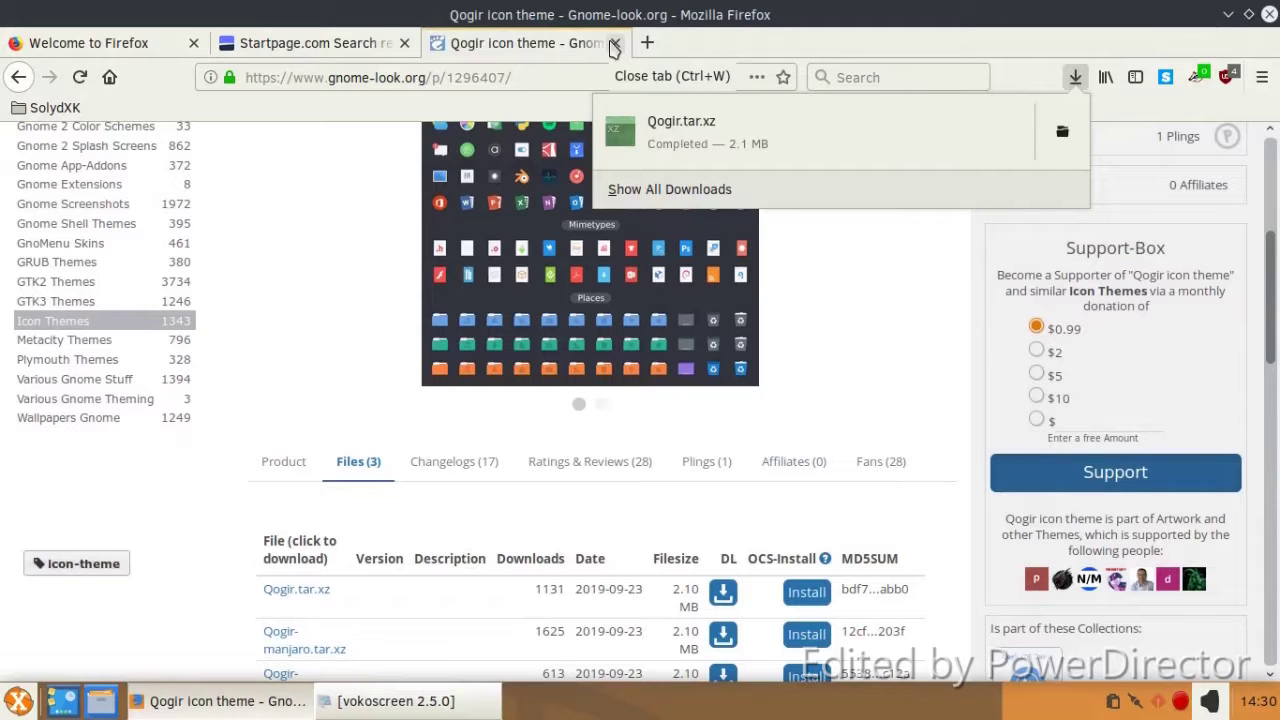
# Close the Qogir, Startpage and Firefox welcome tabs to return to the desktop
pyautogui.click(614, 43)
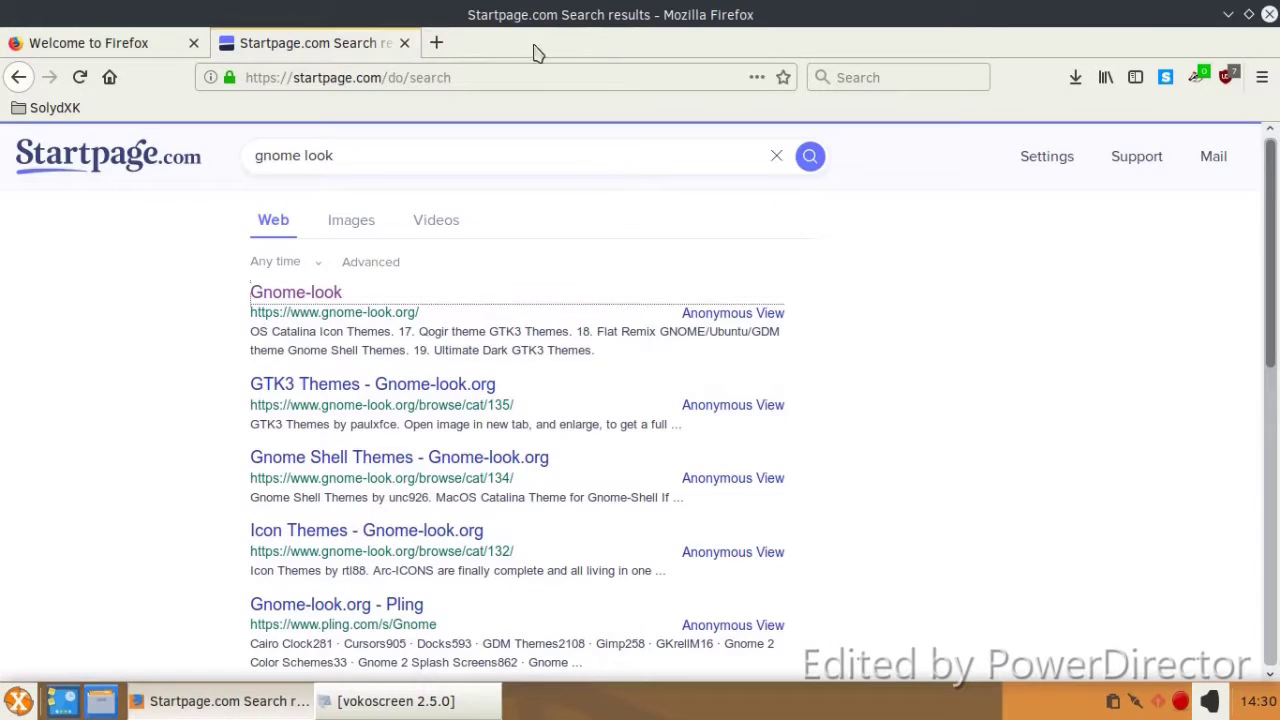
pyautogui.click(405, 45)
pyautogui.click(194, 43)
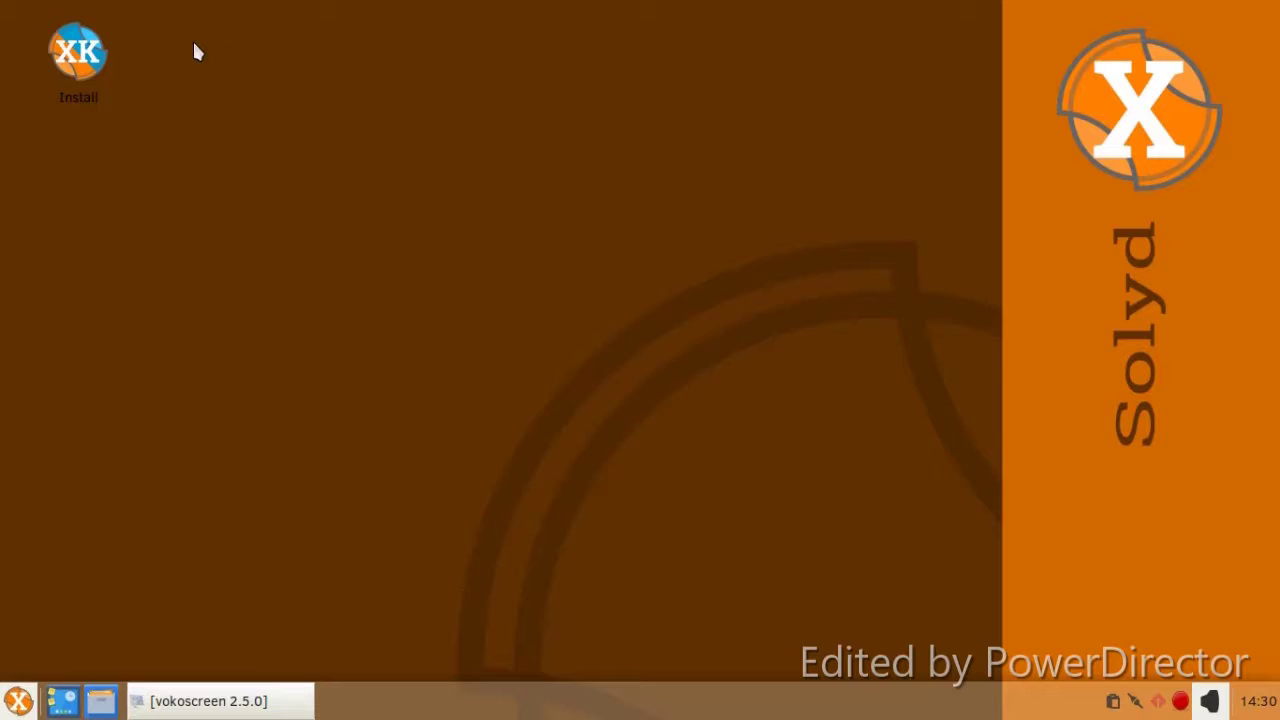
pyautogui.click(12, 704)
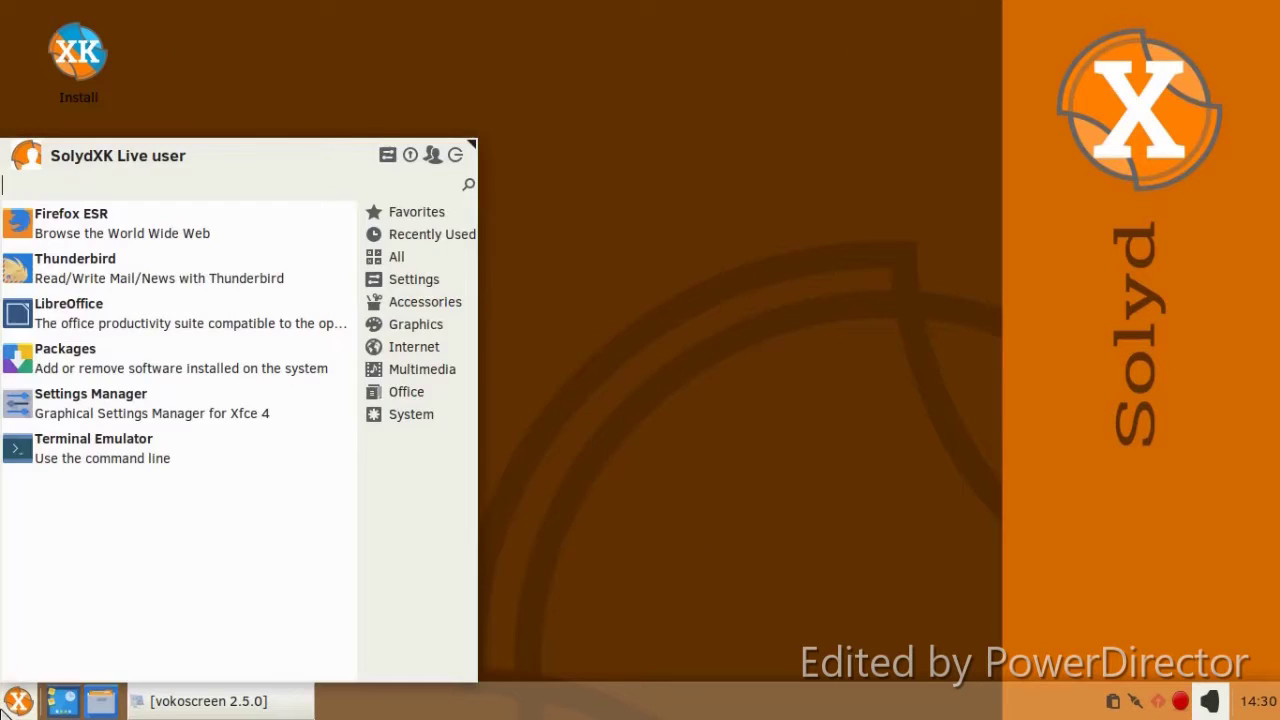
pyautogui.click(705, 528)
# Open the Downloads folder in the File Manager and extract Qogir.tar.xz there
pyautogui.click(100, 701)
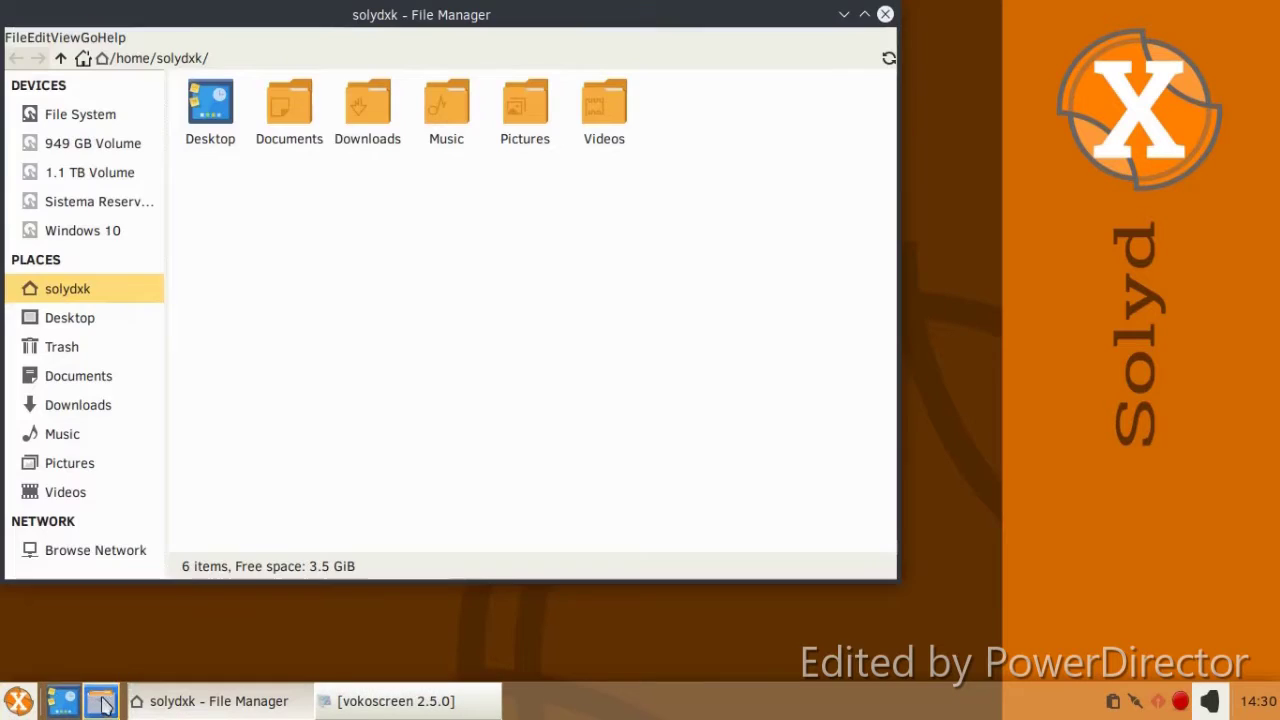
pyautogui.moveTo(379, 19); pyautogui.dragTo(512, 117)
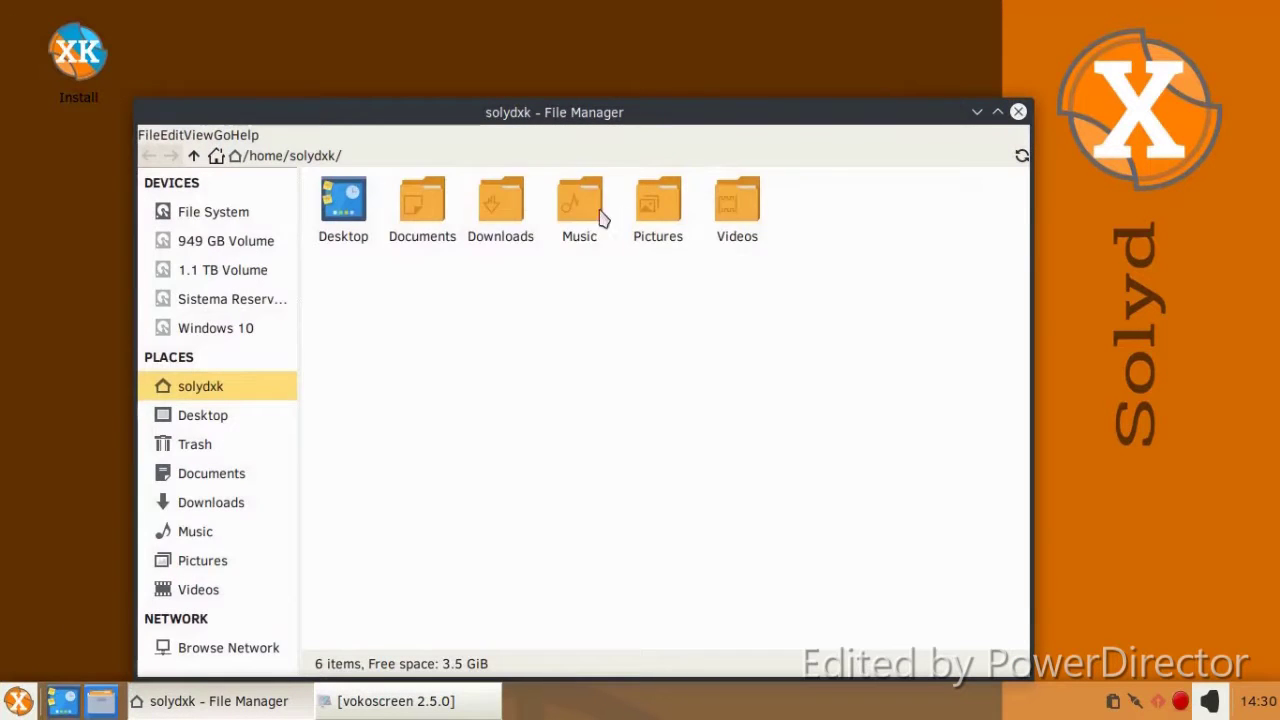
pyautogui.doubleClick(500, 205)
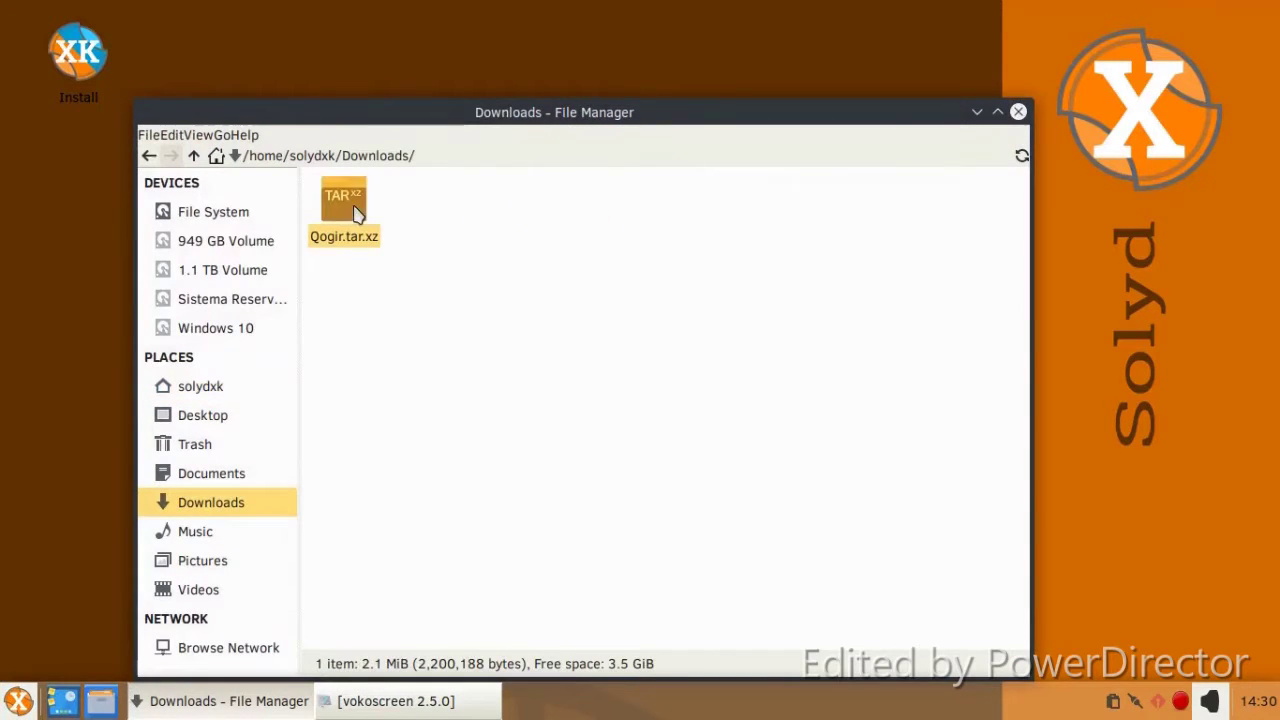
pyautogui.rightClick(357, 213)
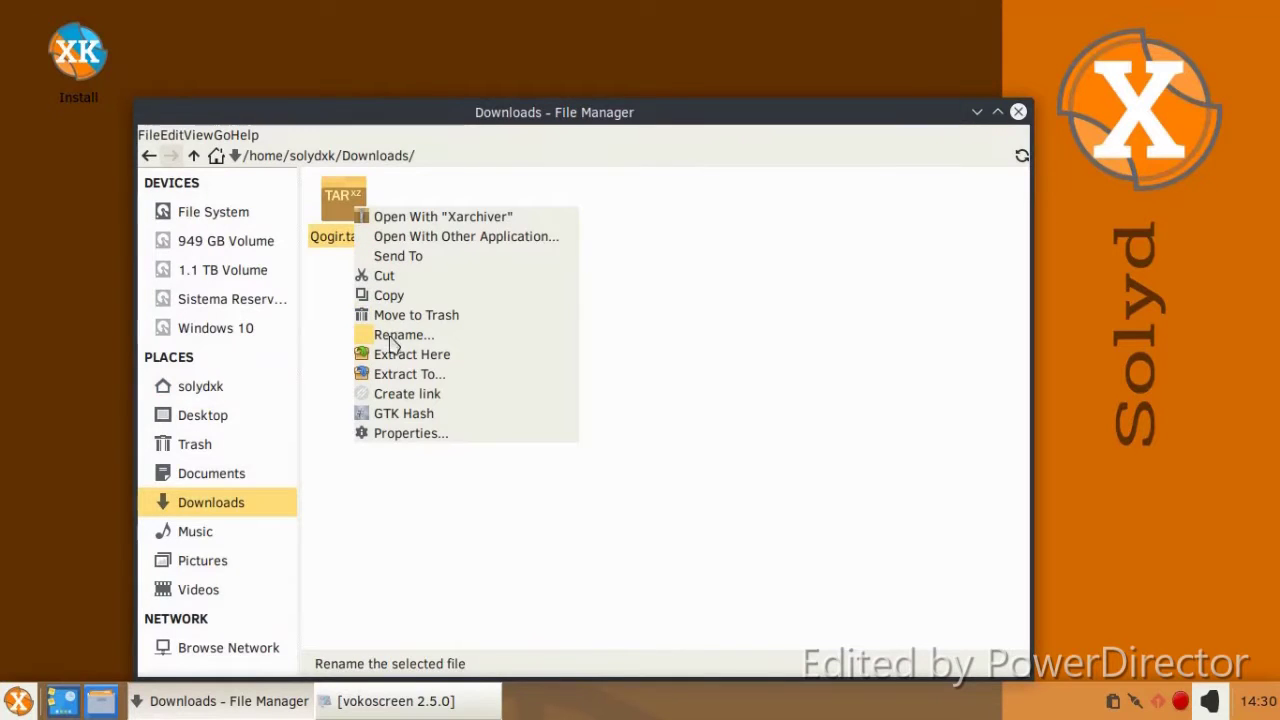
pyautogui.click(396, 360)
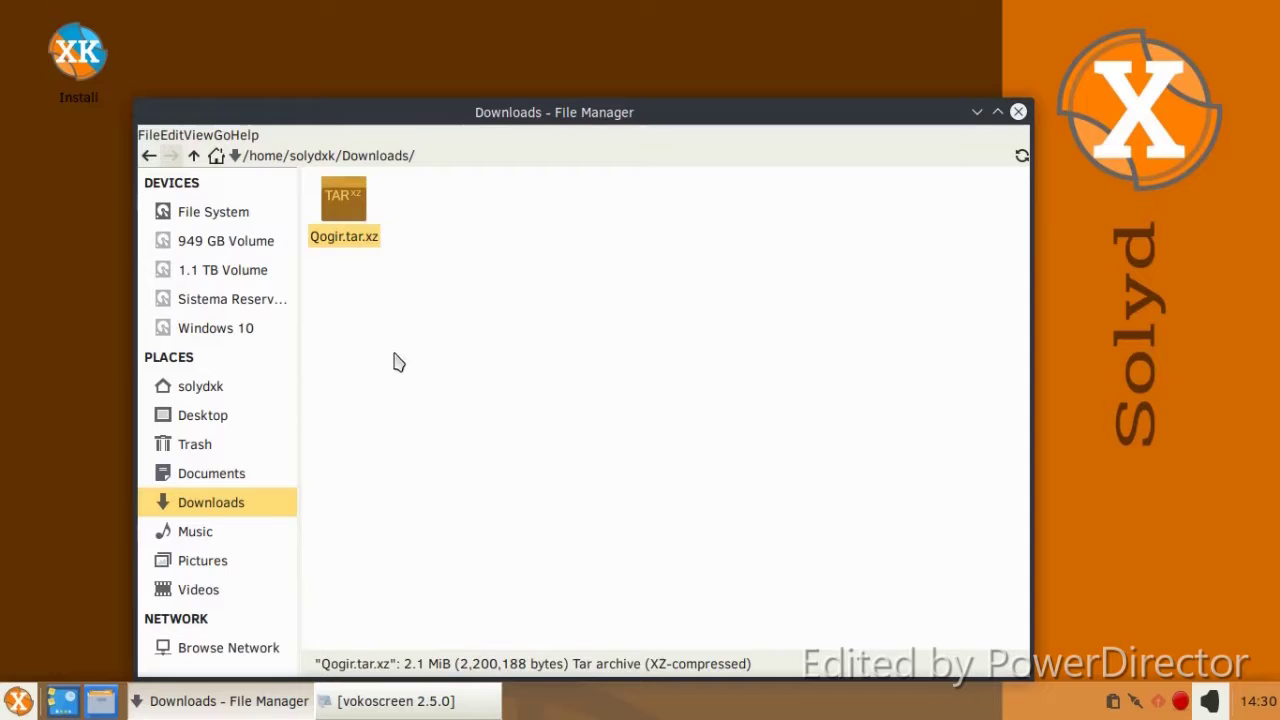
pyautogui.click(383, 292)
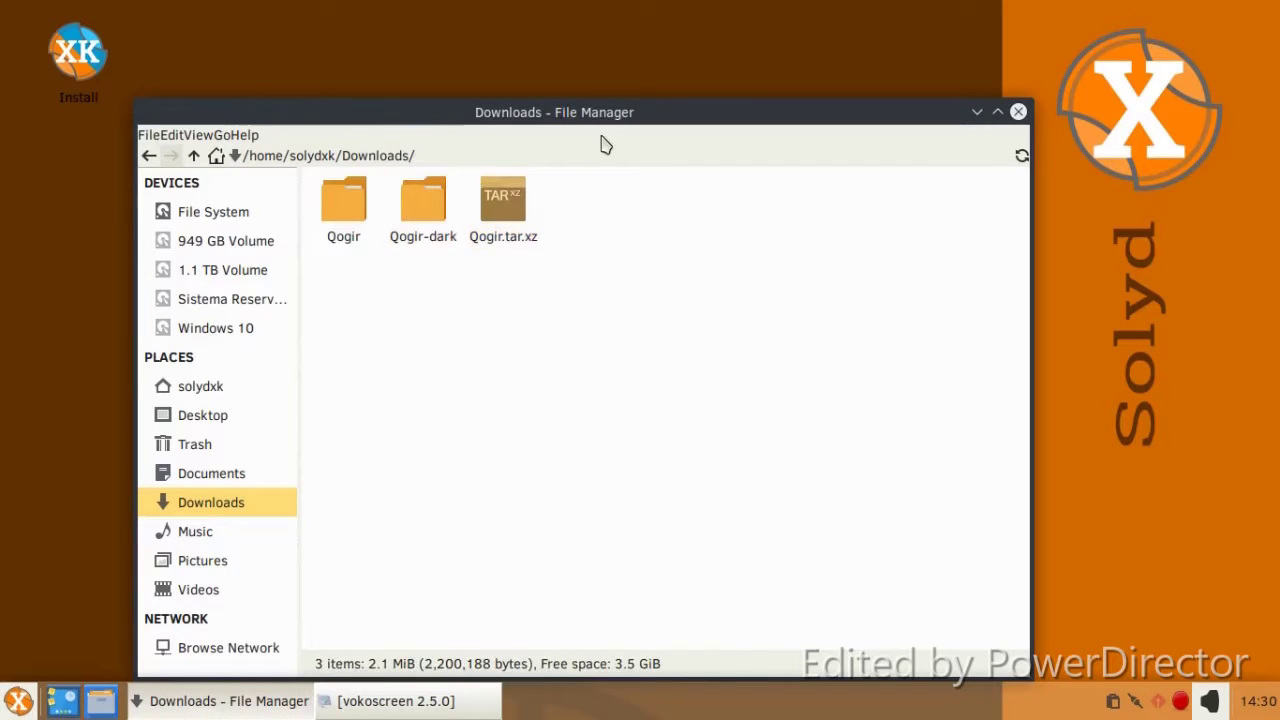
# Open the Appearance settings and arrange the window beside the File Manager showing Downloads
pyautogui.moveTo(595, 132); pyautogui.dragTo(841, 122)
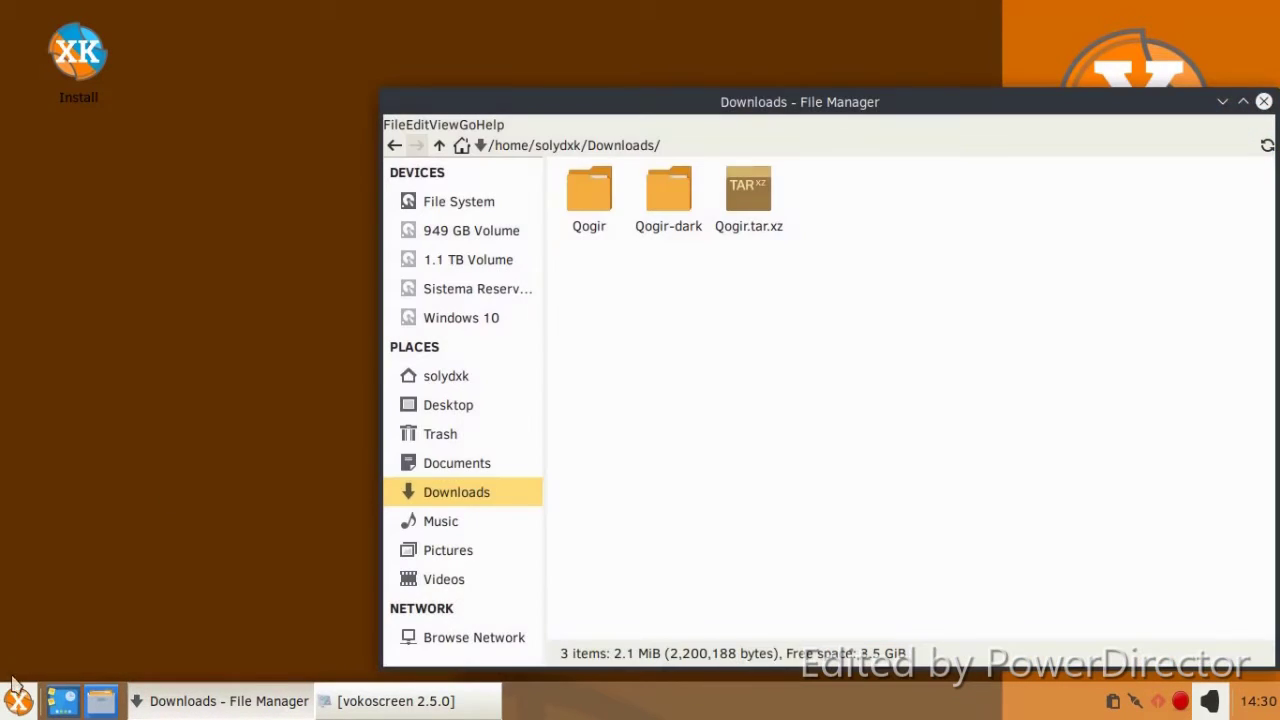
pyautogui.click(16, 700)
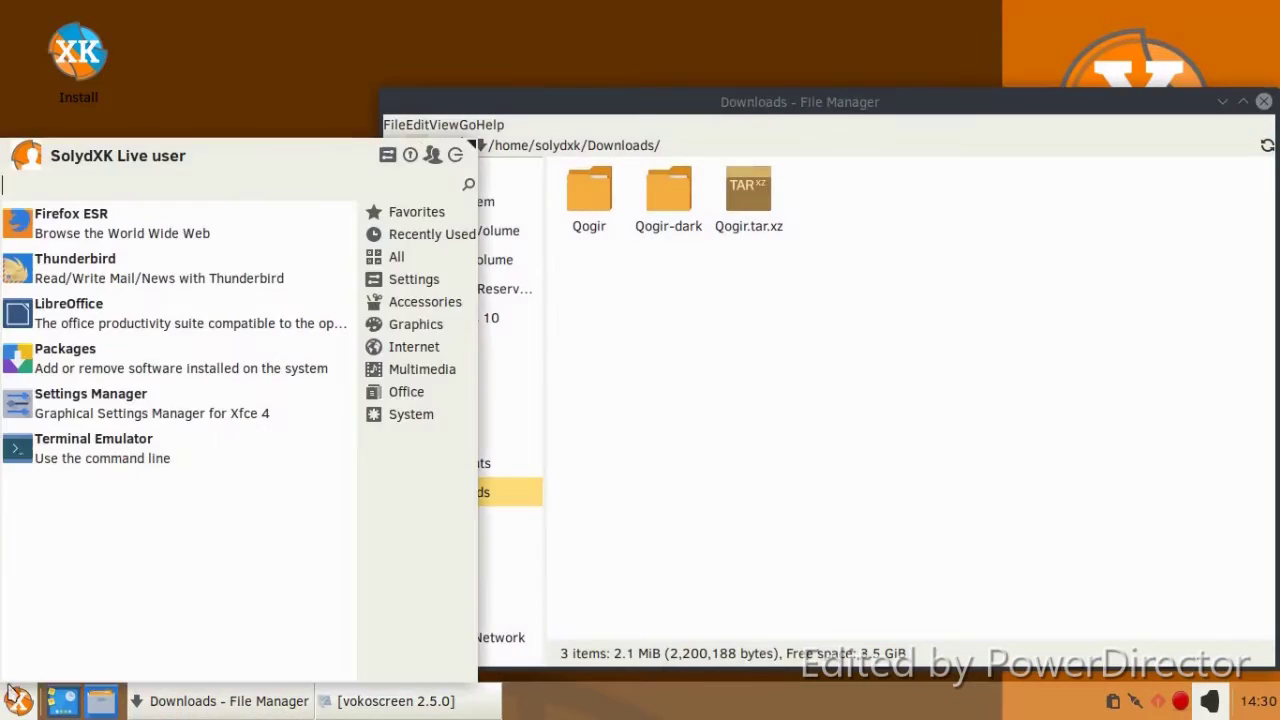
pyautogui.click(395, 156)
pyautogui.moveTo(518, 118); pyautogui.dragTo(203, 137)
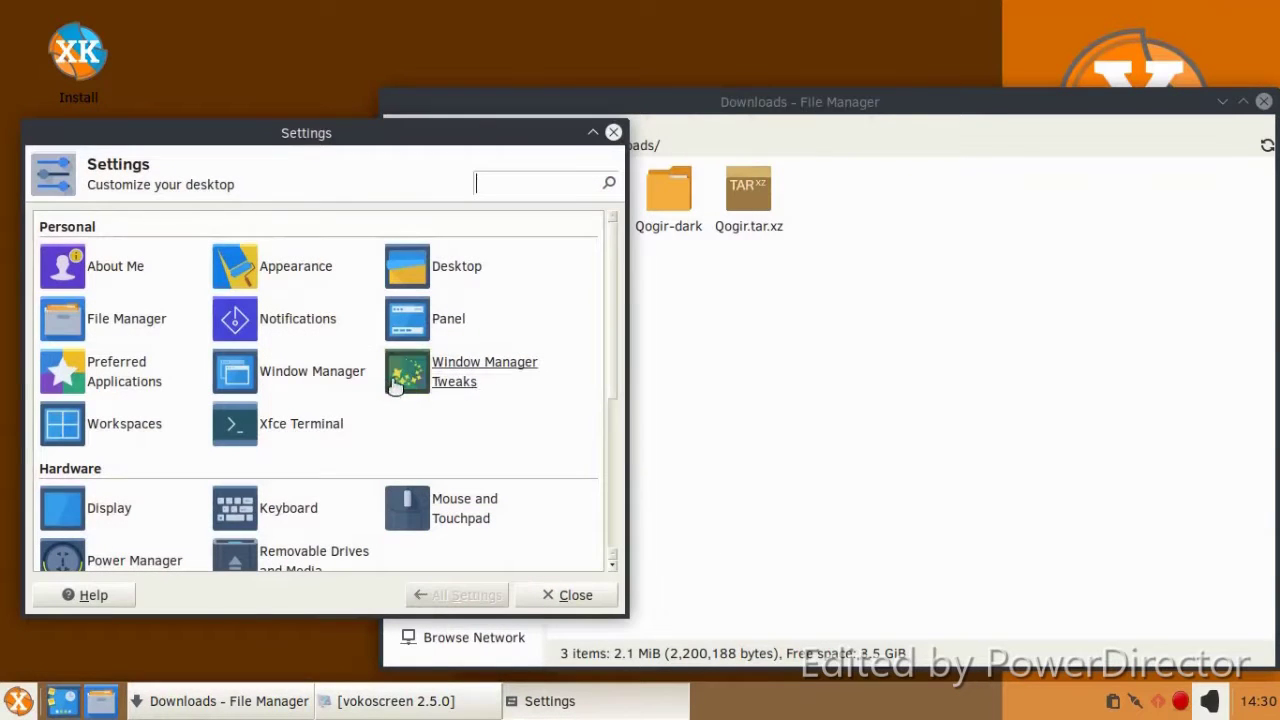
pyautogui.click(278, 268)
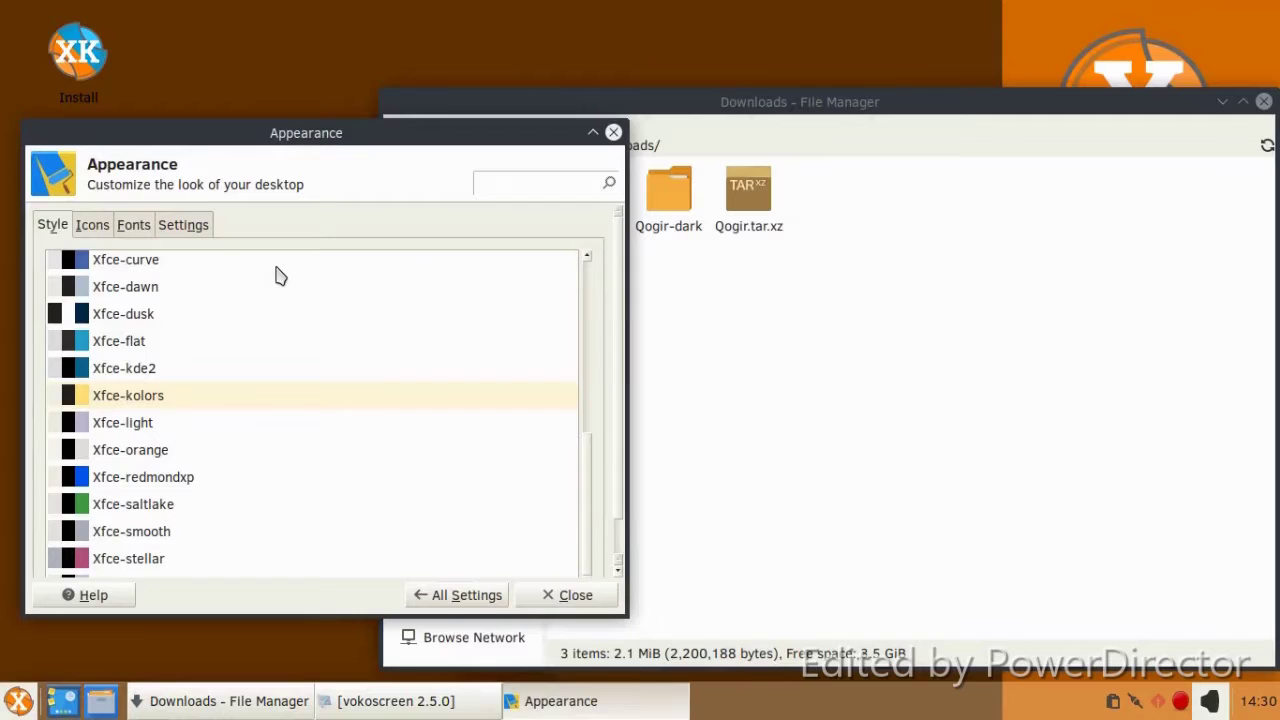
# Add the Qogir and Qogir-dark folders and the Qogir.tar.xz archive to the icon themes in the Appearance settings
pyautogui.click(763, 358)
pyautogui.moveTo(589, 190); pyautogui.dragTo(255, 230)
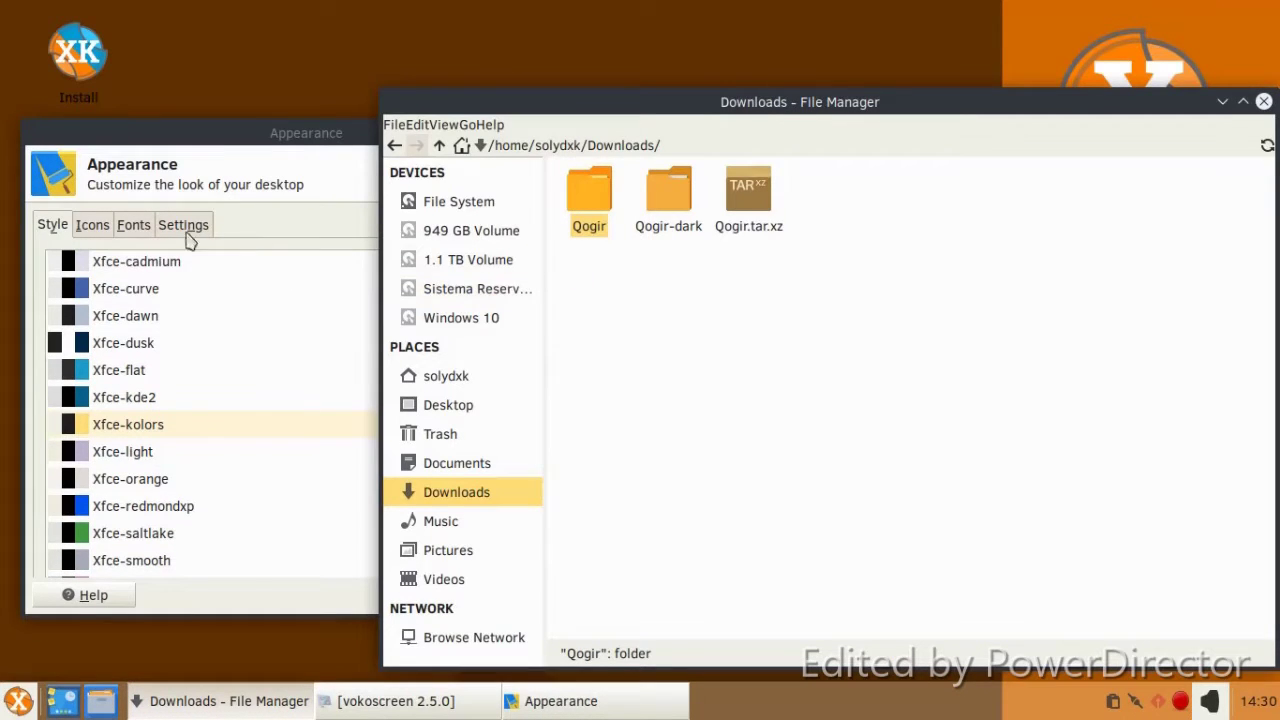
pyautogui.click(674, 349)
pyautogui.moveTo(645, 210); pyautogui.dragTo(238, 430)
pyautogui.moveTo(589, 195); pyautogui.dragTo(200, 415)
pyautogui.moveTo(772, 212); pyautogui.dragTo(145, 462)
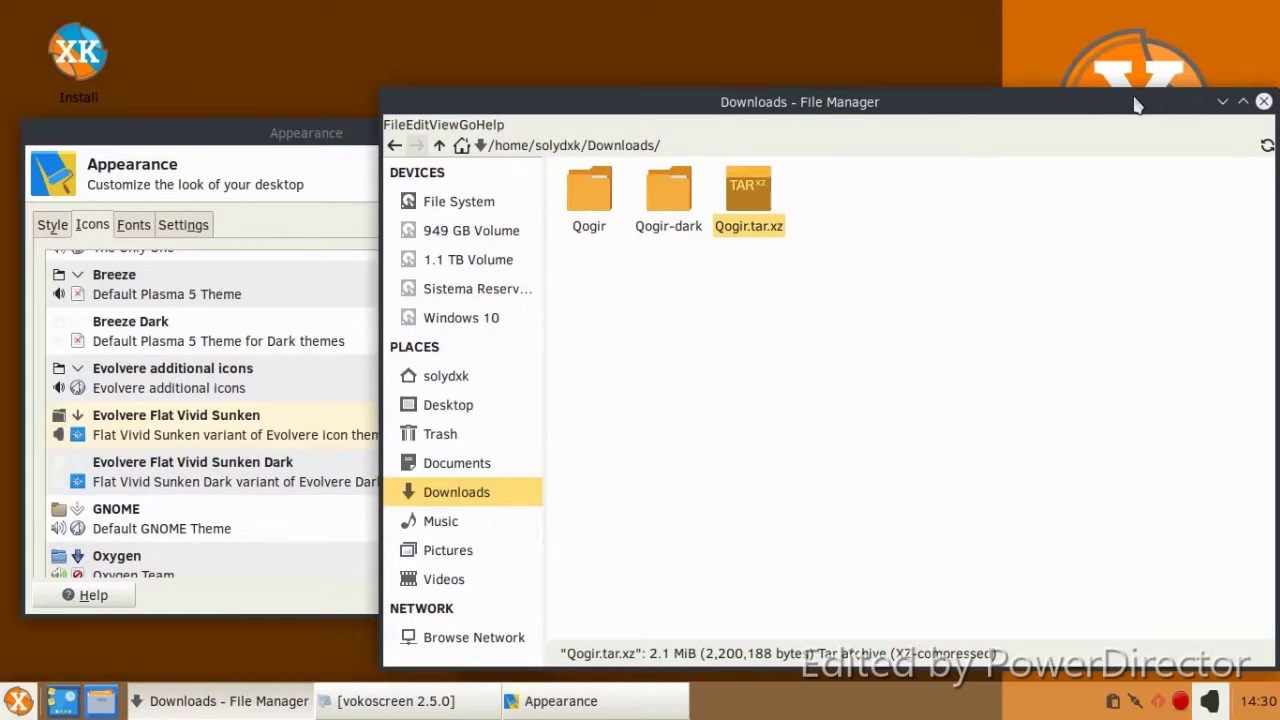
# Close the File Manager and move the Appearance window toward the middle of the desktop
pyautogui.moveTo(1136, 104); pyautogui.dragTo(824, 151)
pyautogui.click(955, 148)
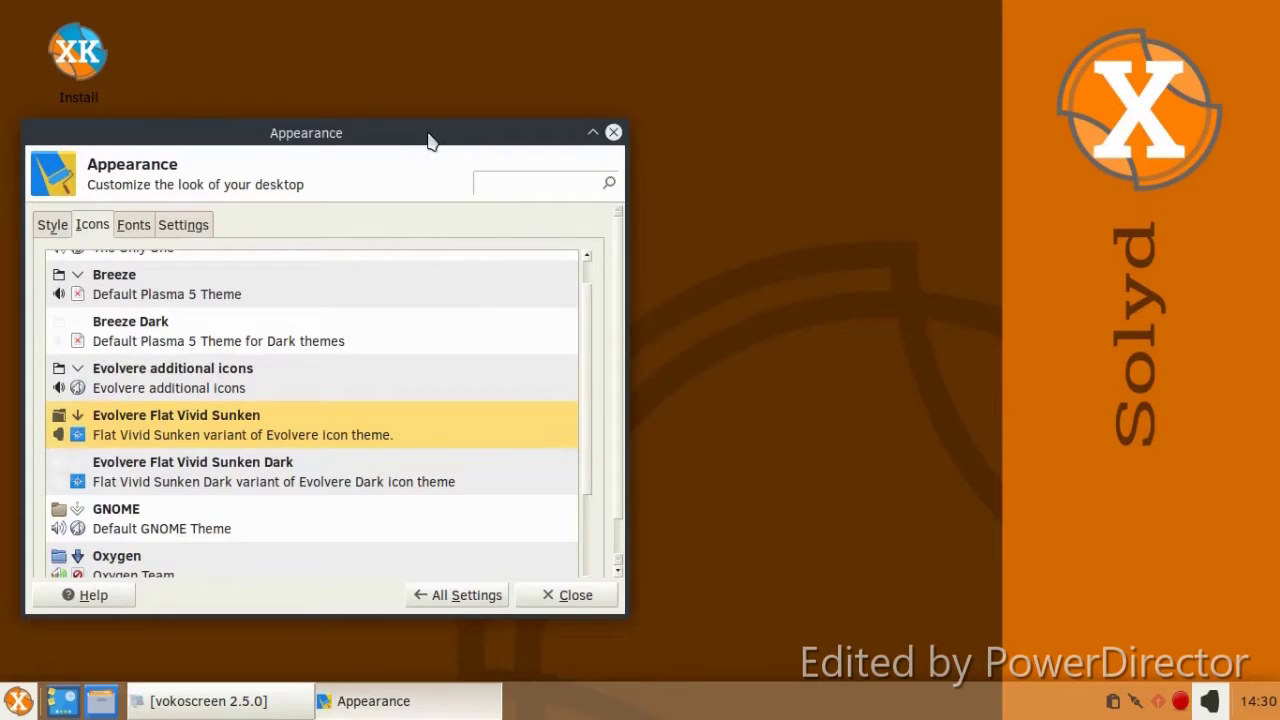
pyautogui.moveTo(428, 140); pyautogui.dragTo(690, 118)
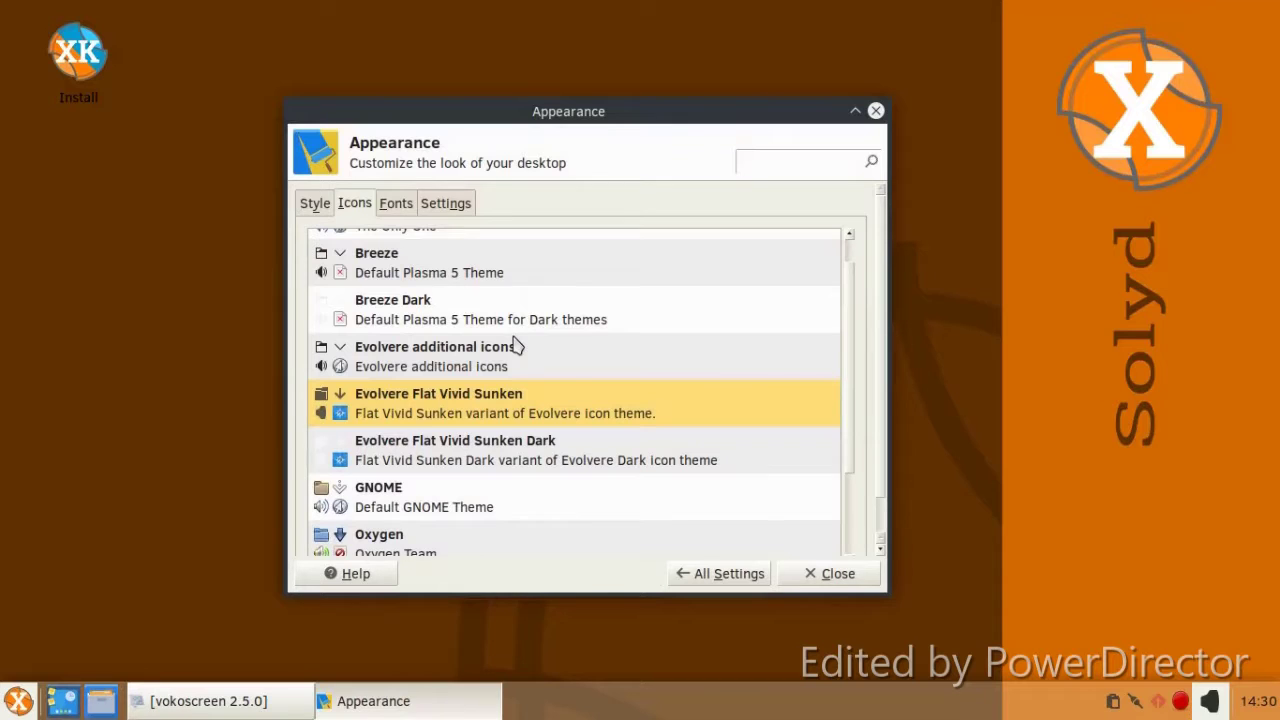
# Apply the Evolvere Flat Vivid Sunken Dark icon theme and check its icons in the application menu
pyautogui.click(441, 446)
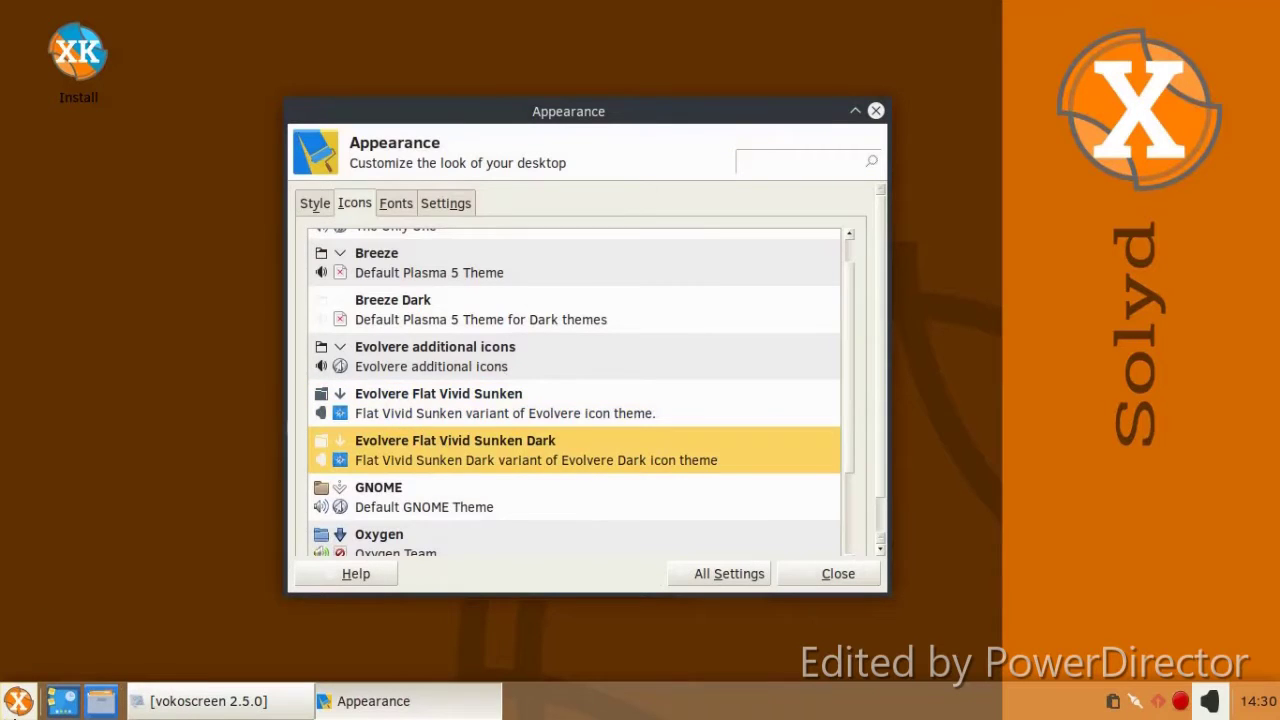
pyautogui.click(16, 708)
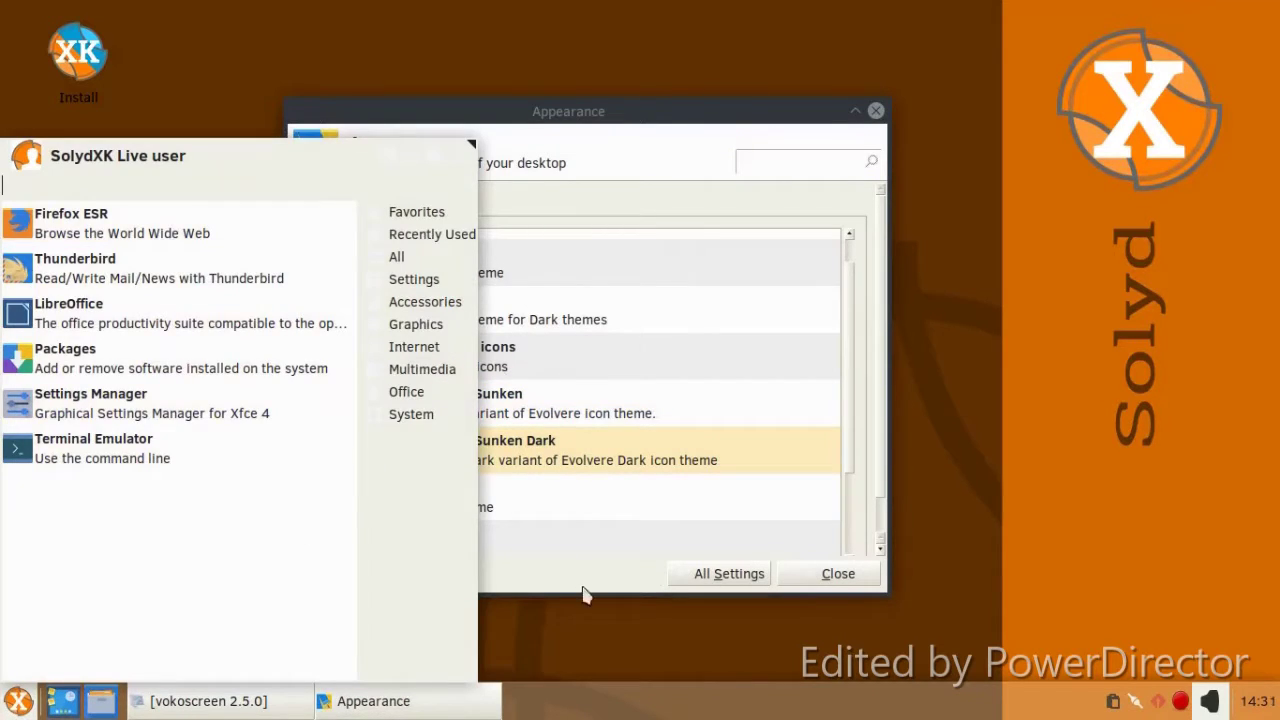
pyautogui.click(520, 601)
# Apply the Qogir-dark icon theme and check its icons in the application menu
pyautogui.scroll(-3, 437, 447)
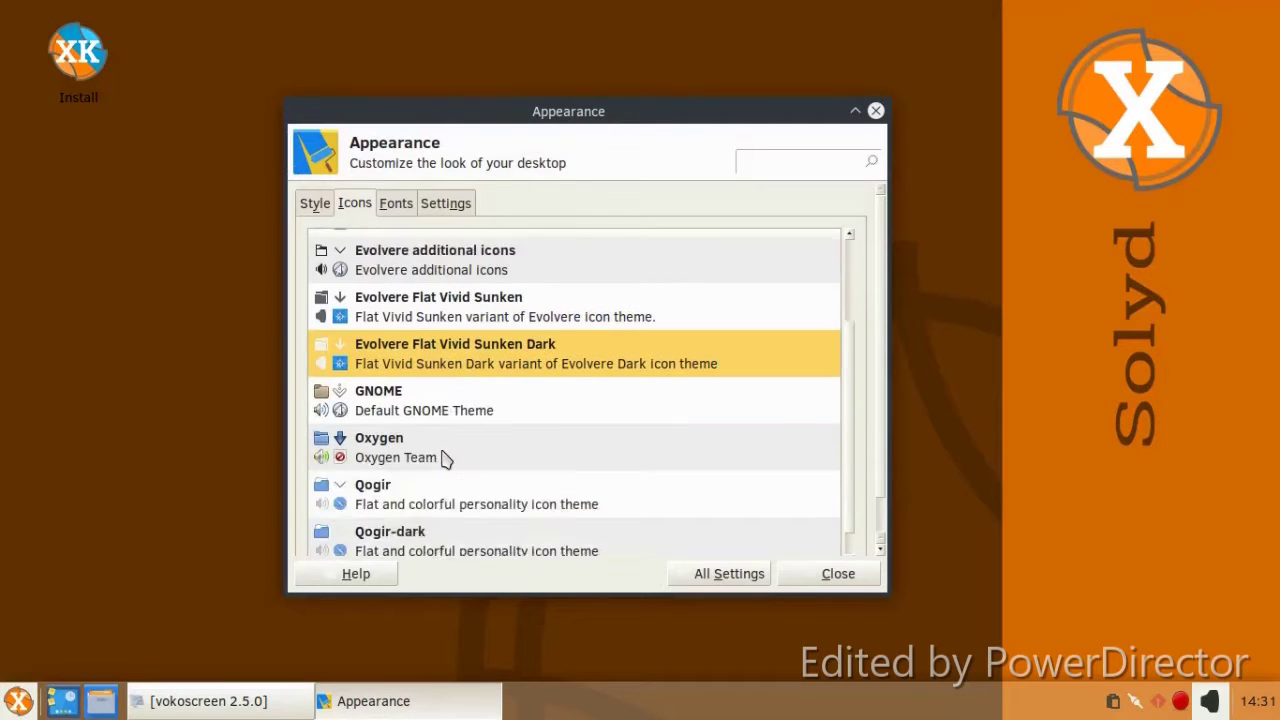
pyautogui.click(453, 500)
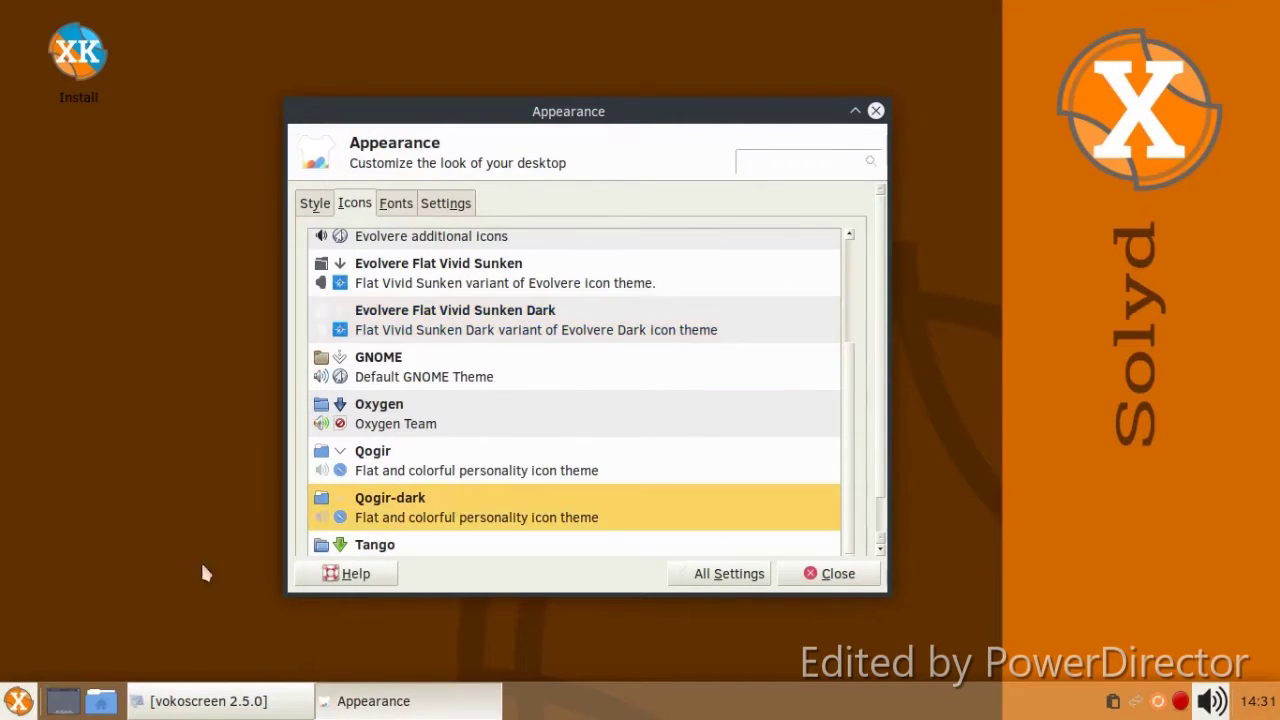
pyautogui.click(14, 705)
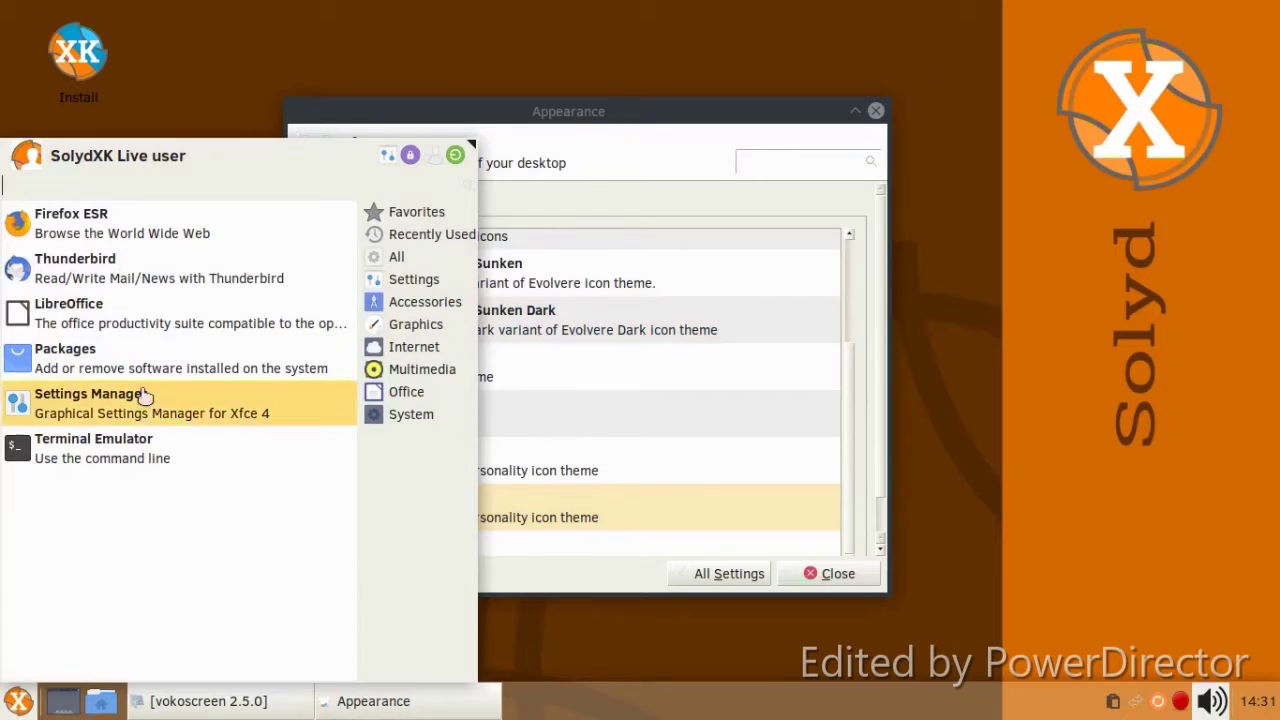
pyautogui.click(532, 615)
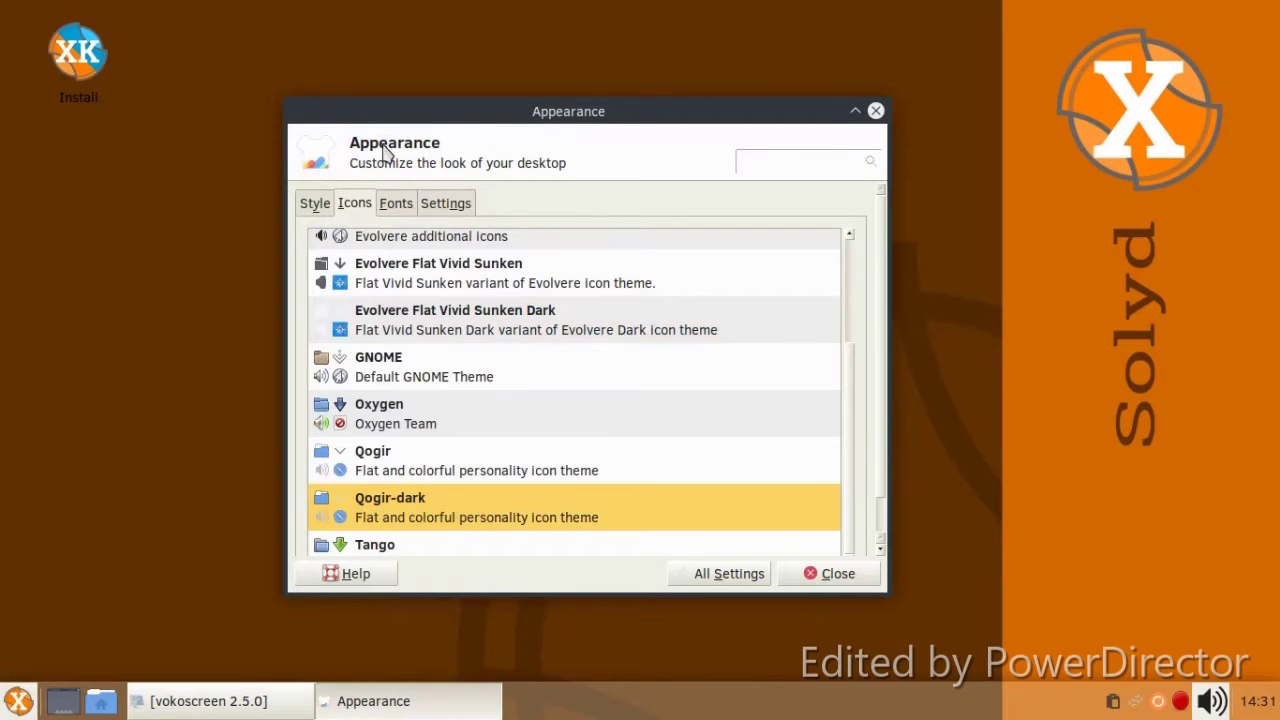
# Try the Xfce-dusk style in the Appearance settings and check its look in the application menu
pyautogui.click(315, 204)
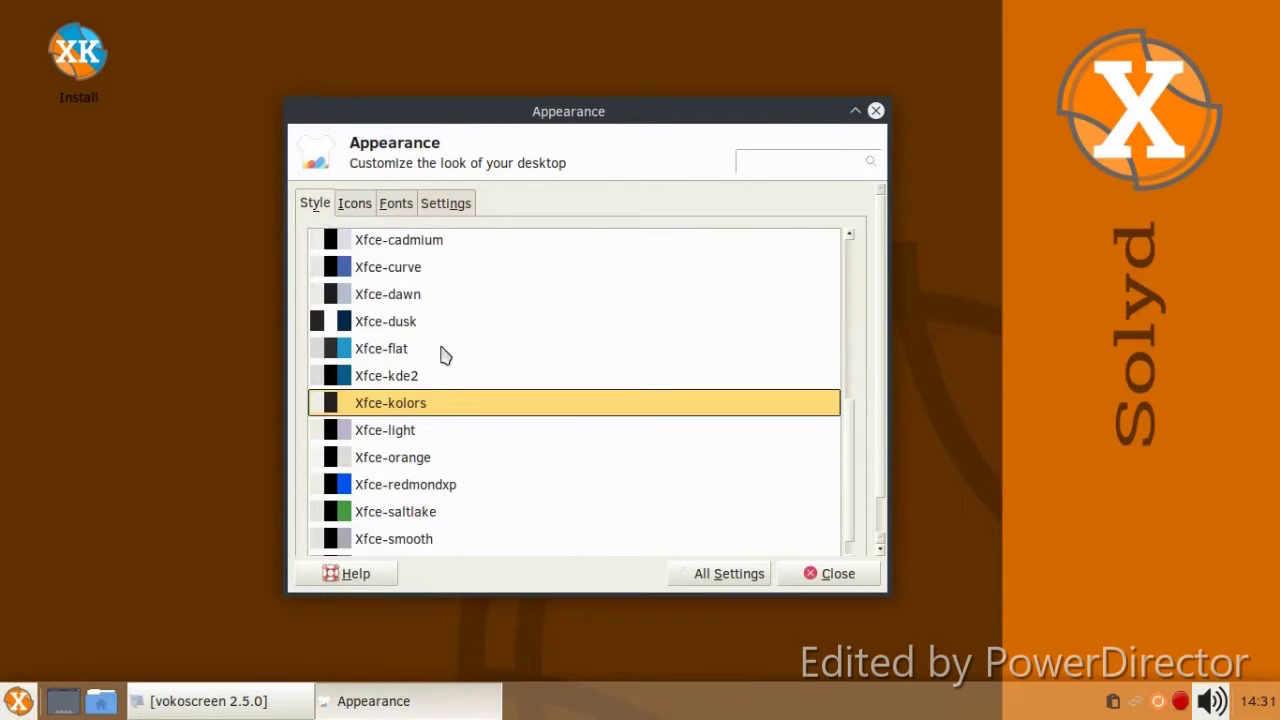
pyautogui.scroll(-1, 444, 356)
pyautogui.click(381, 537)
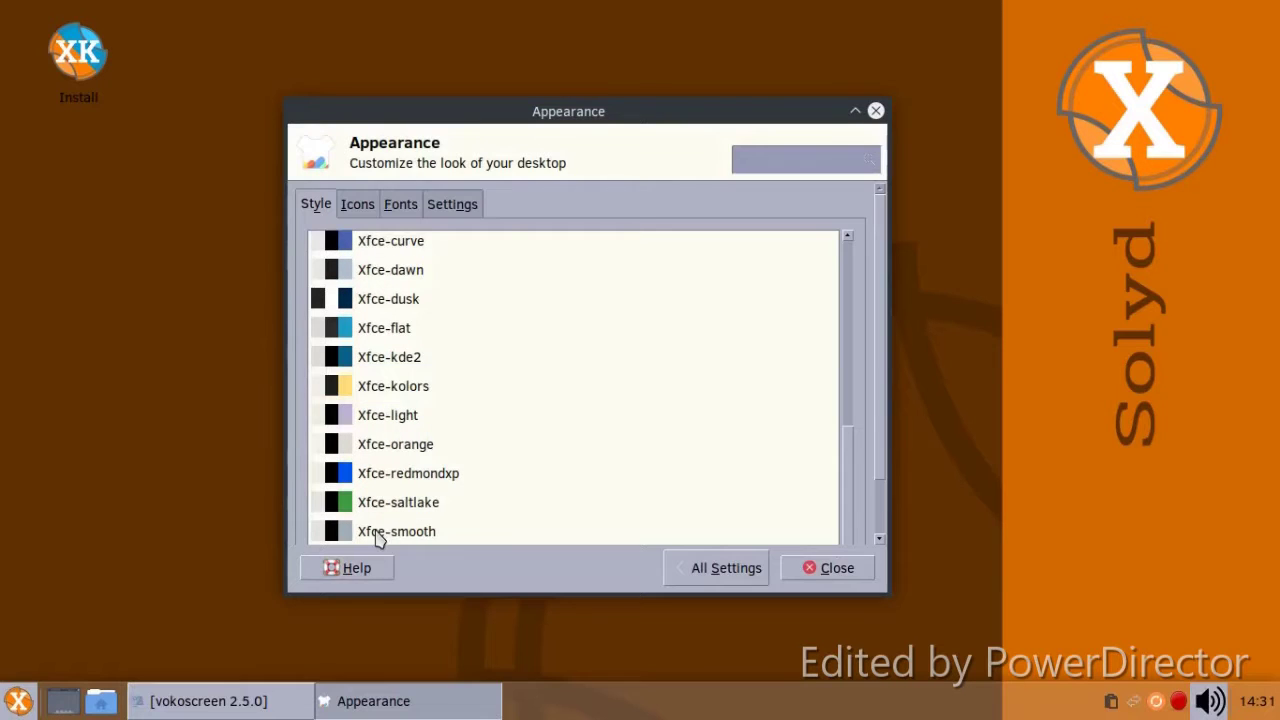
pyautogui.click(389, 308)
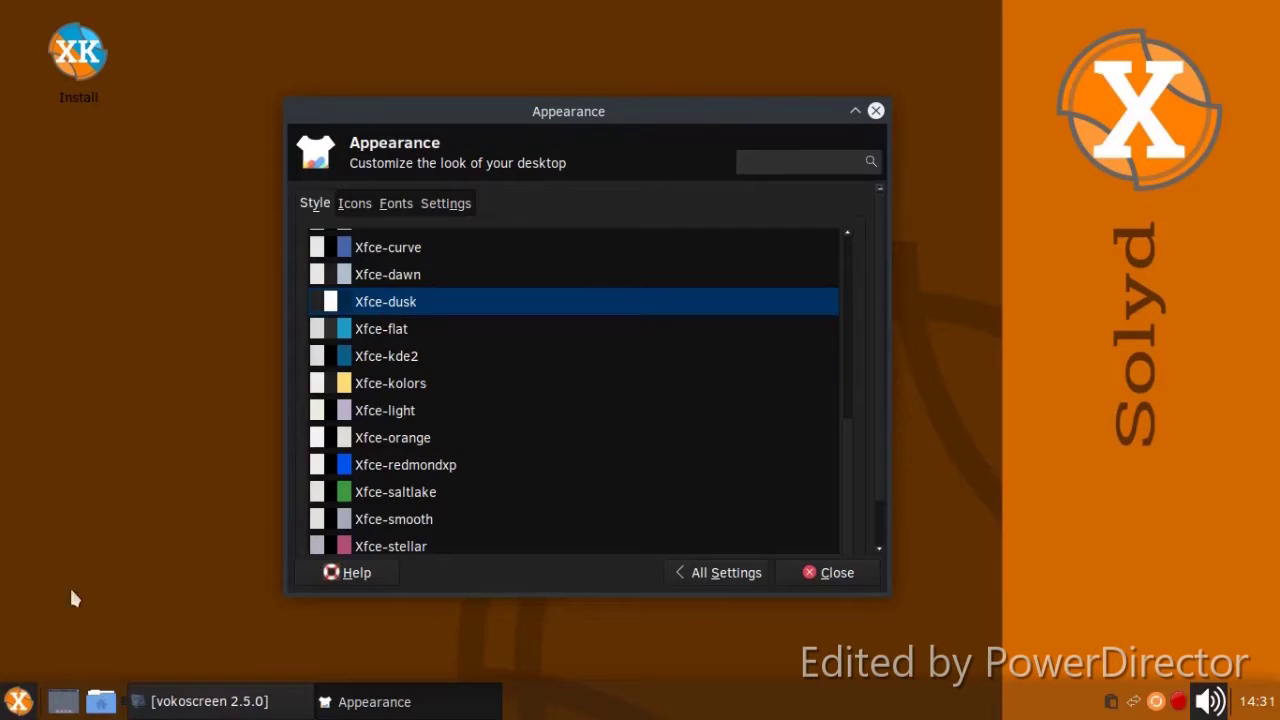
pyautogui.click(18, 701)
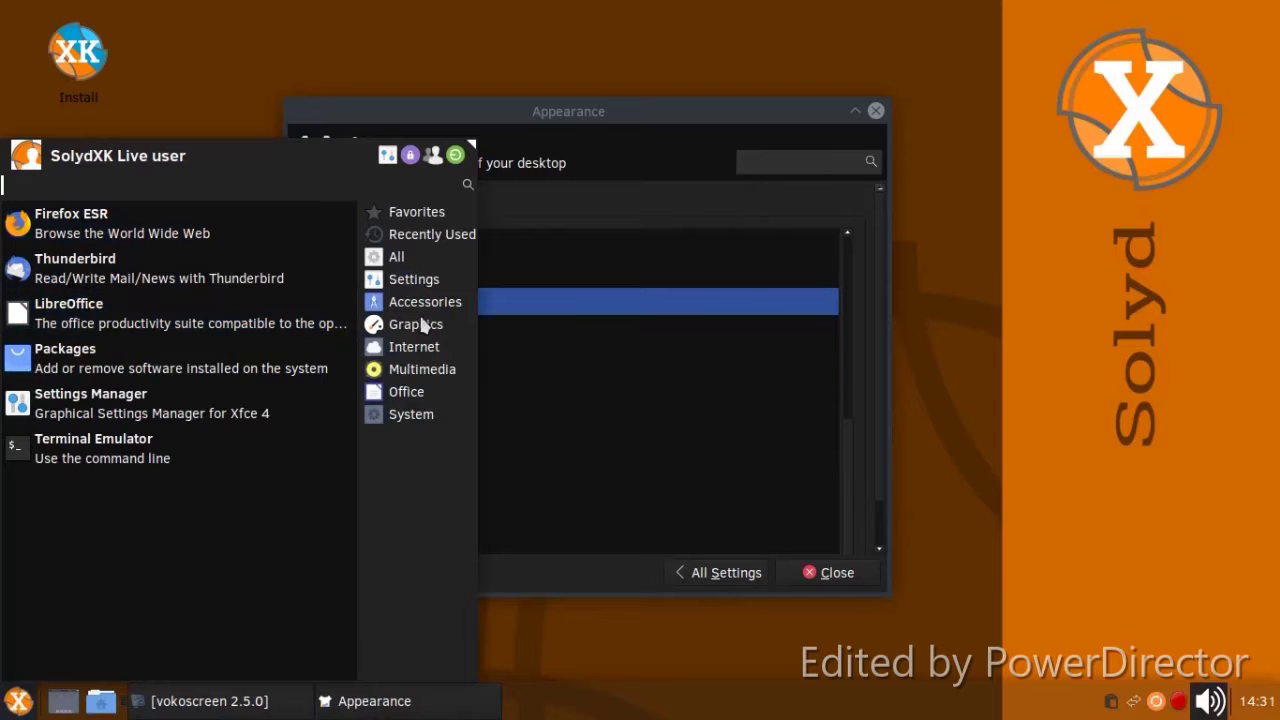
pyautogui.click(575, 550)
# Try the Xfce-cadmium and Xfce-4.6 styles and check the Xfce-4.6 look in the application menu
pyautogui.scroll(5, 504, 405)
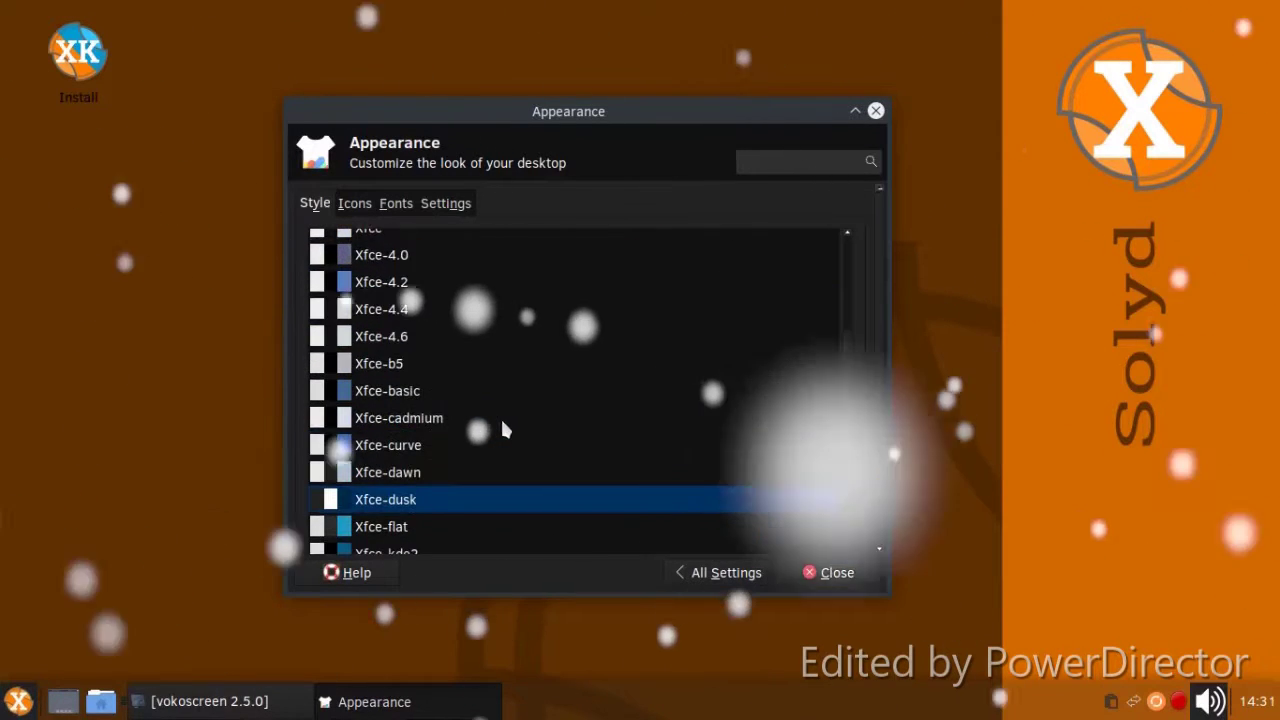
pyautogui.click(404, 421)
pyautogui.click(385, 336)
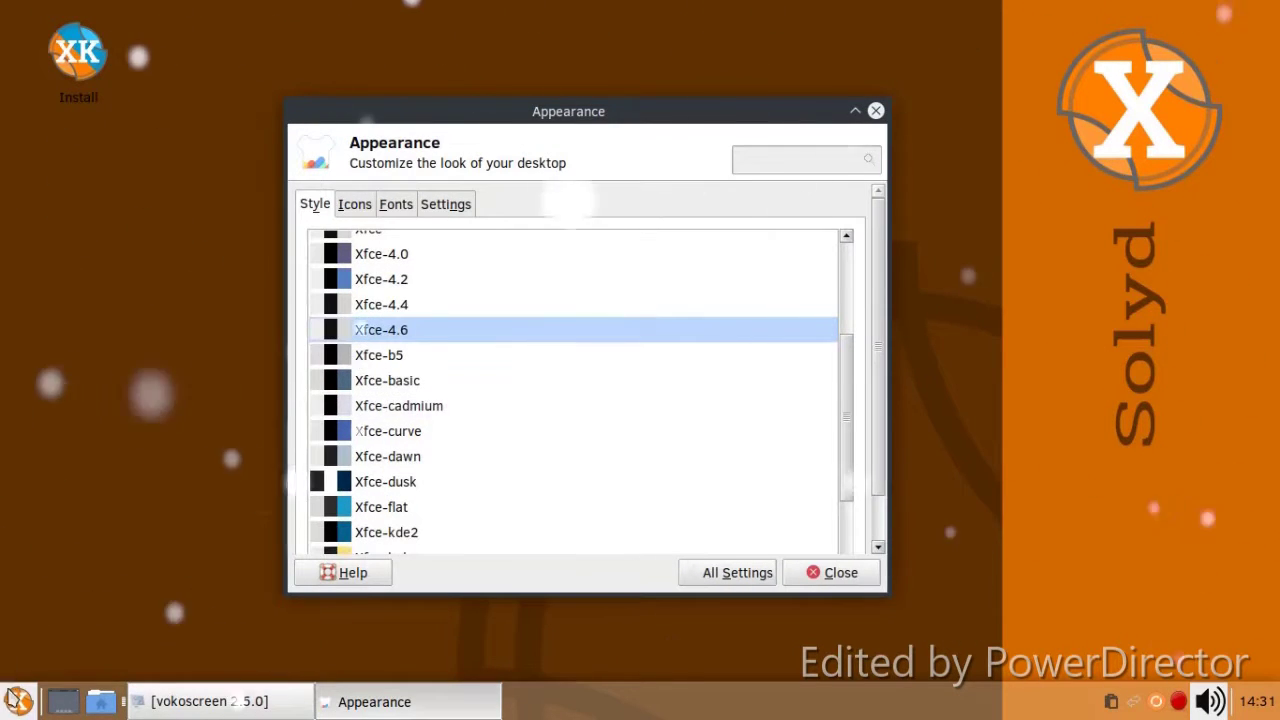
pyautogui.click(18, 701)
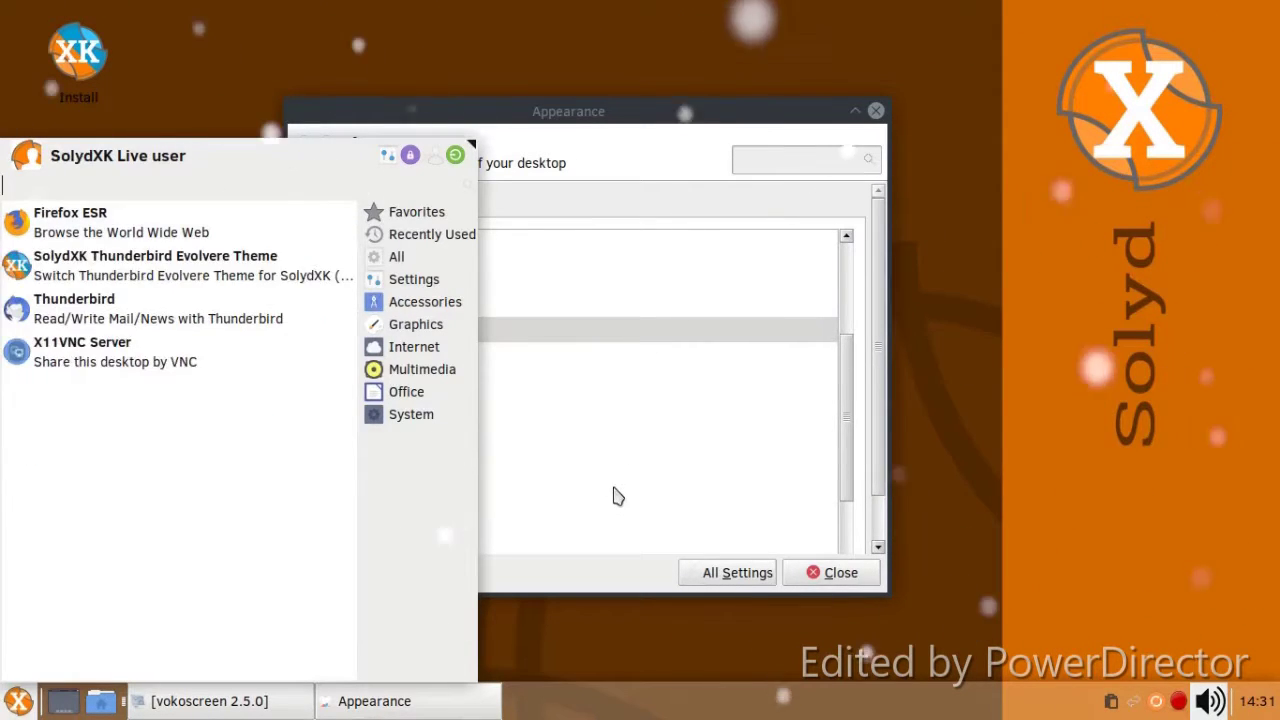
pyautogui.click(597, 478)
# Apply the Breeze-Dark-X style, check it in the application menu, and close the Appearance settings
pyautogui.scroll(1, 597, 478)
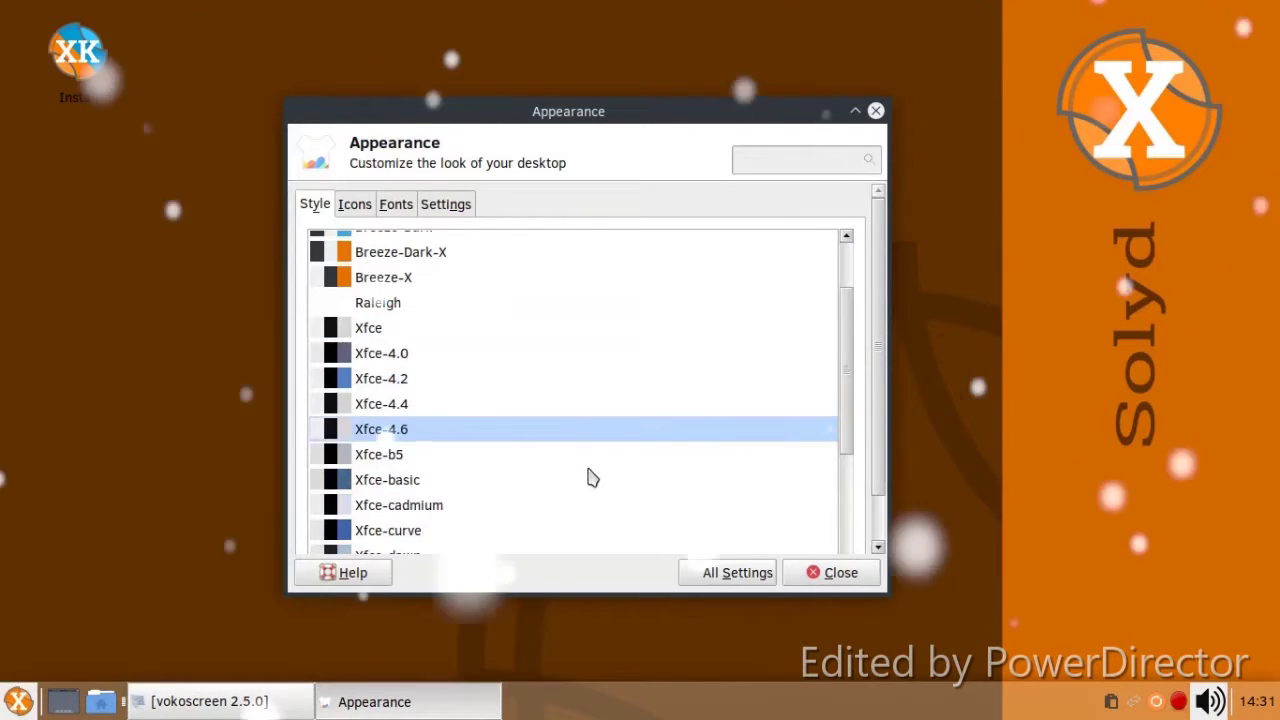
pyautogui.click(386, 258)
pyautogui.click(18, 700)
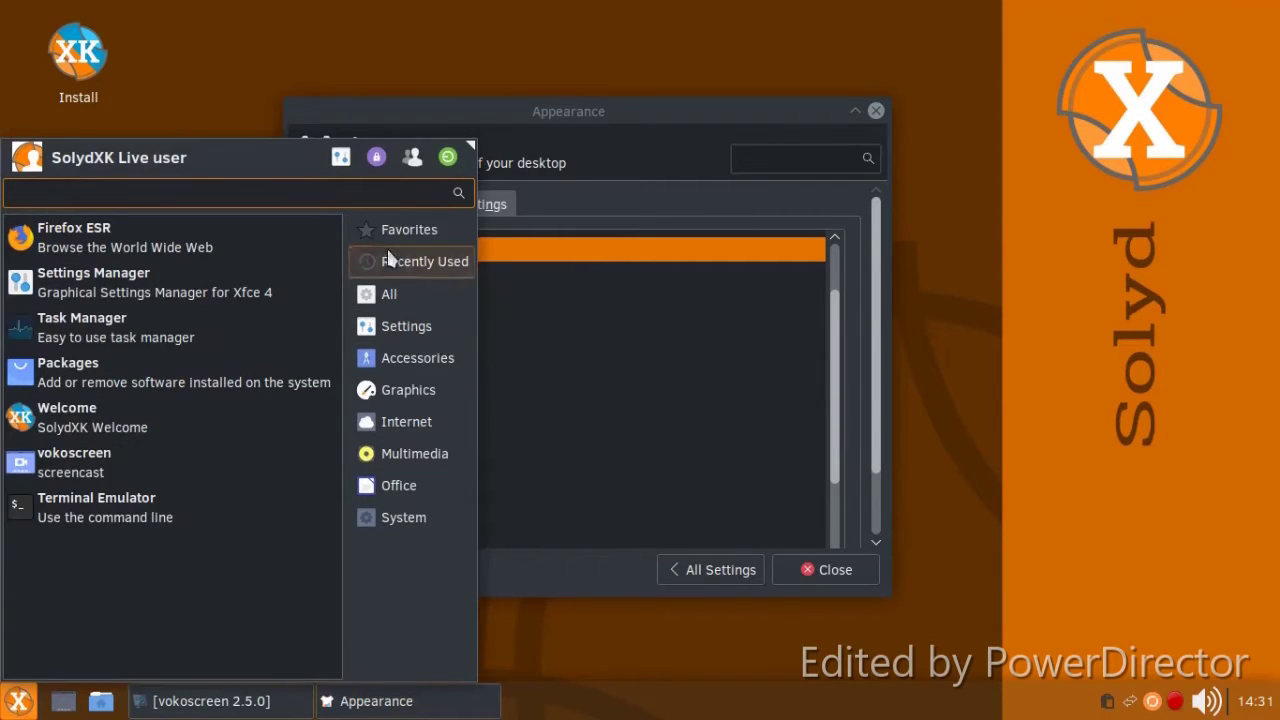
pyautogui.click(626, 436)
pyautogui.click(830, 568)
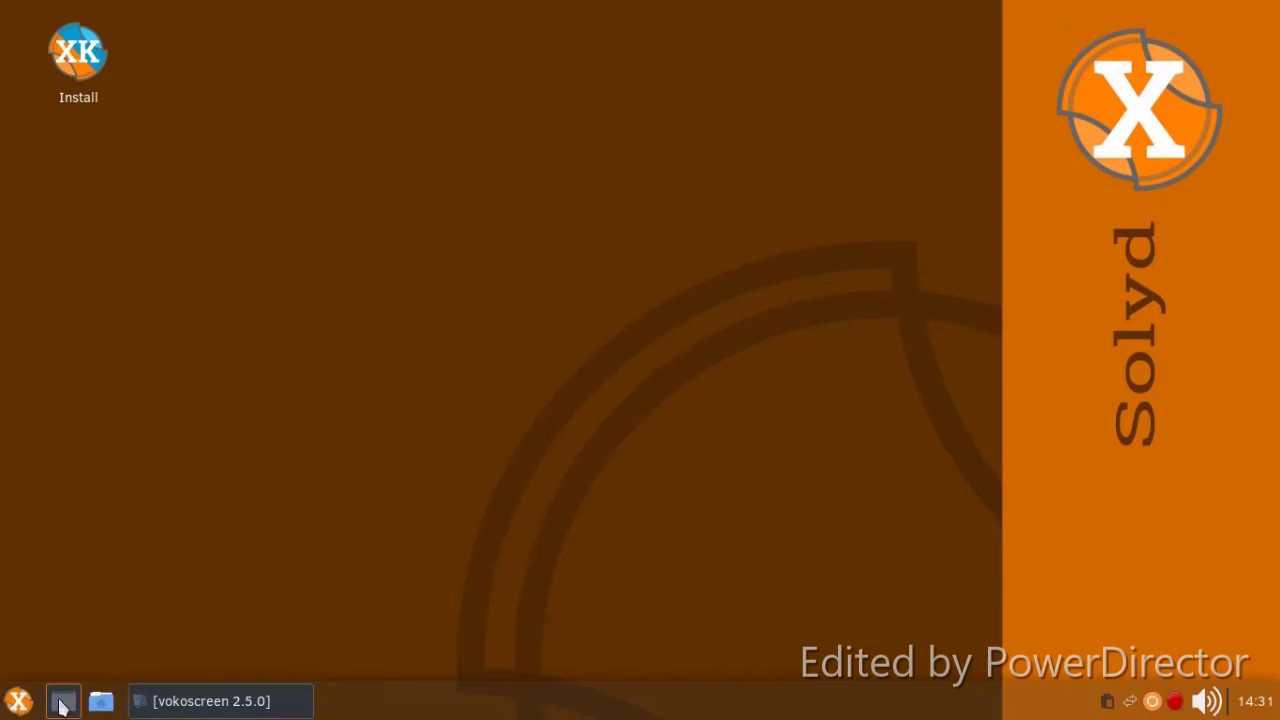
# Browse the Internet and Office categories in the application menu
pyautogui.click(18, 700)
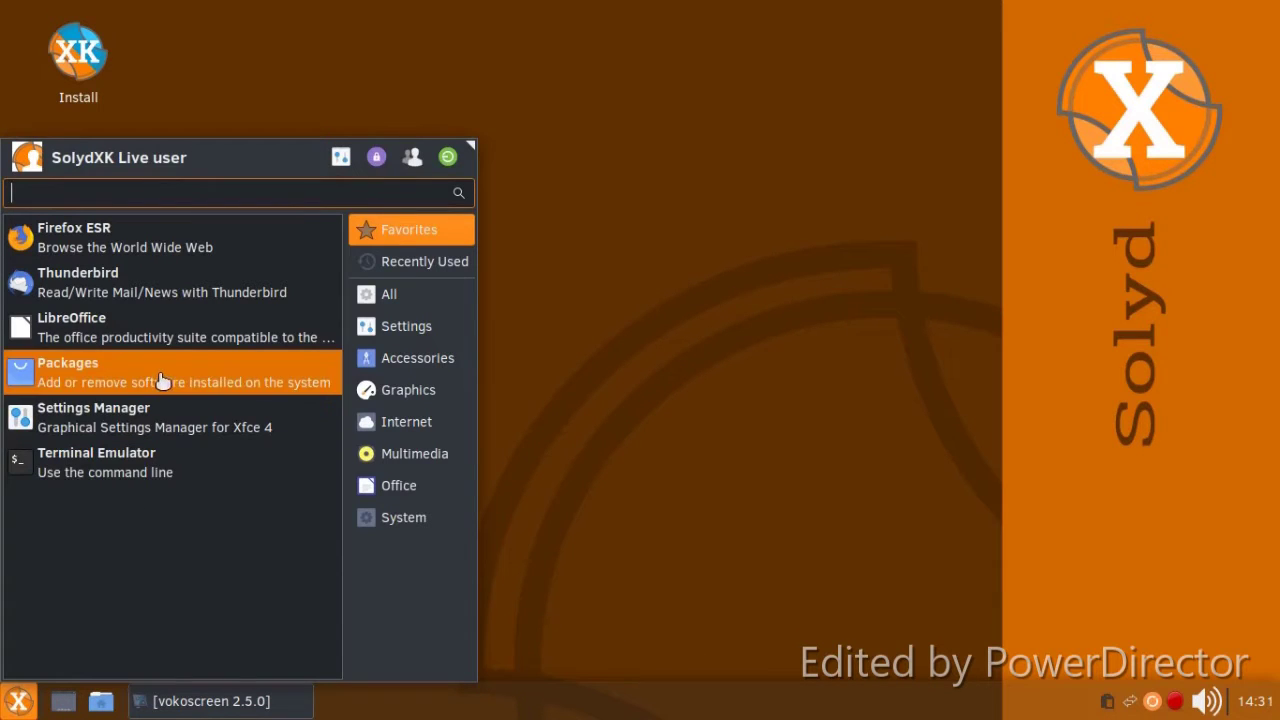
pyautogui.moveTo(424, 424)
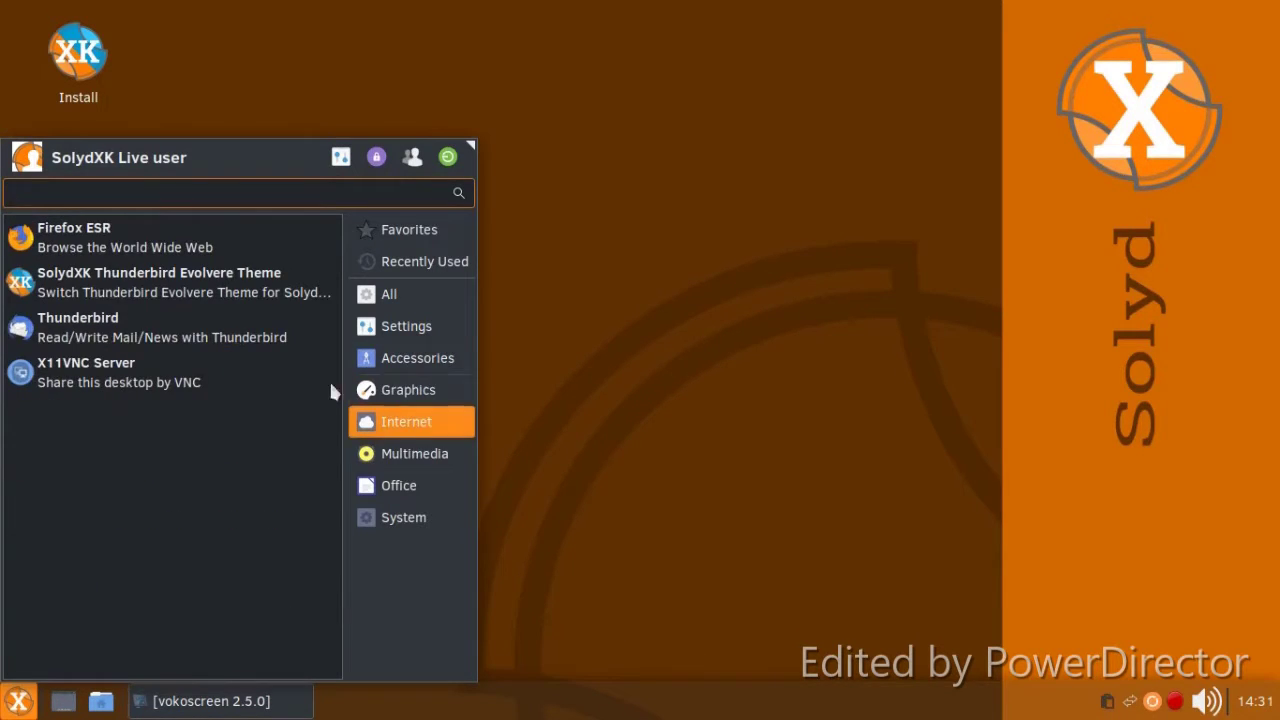
pyautogui.click(299, 302)
pyautogui.click(645, 428)
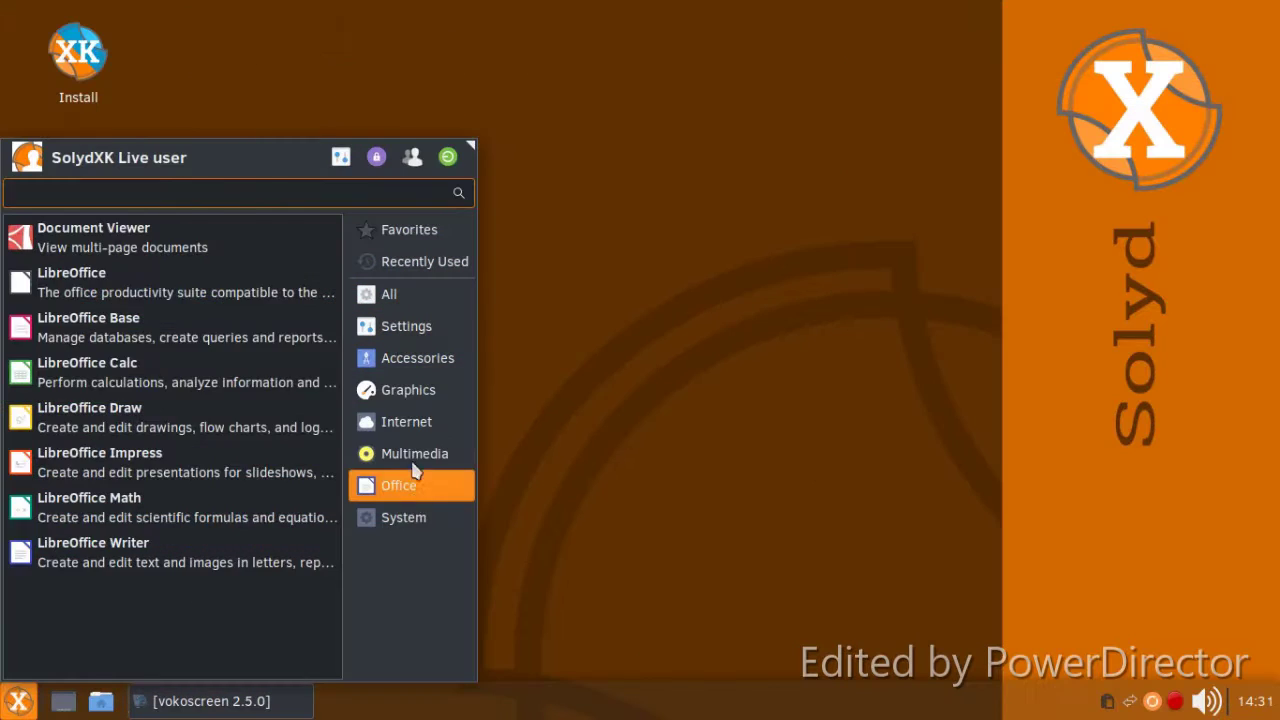
# Open Simple Scan from the Graphics applications, view its scanning window, and close it
pyautogui.click(410, 390)
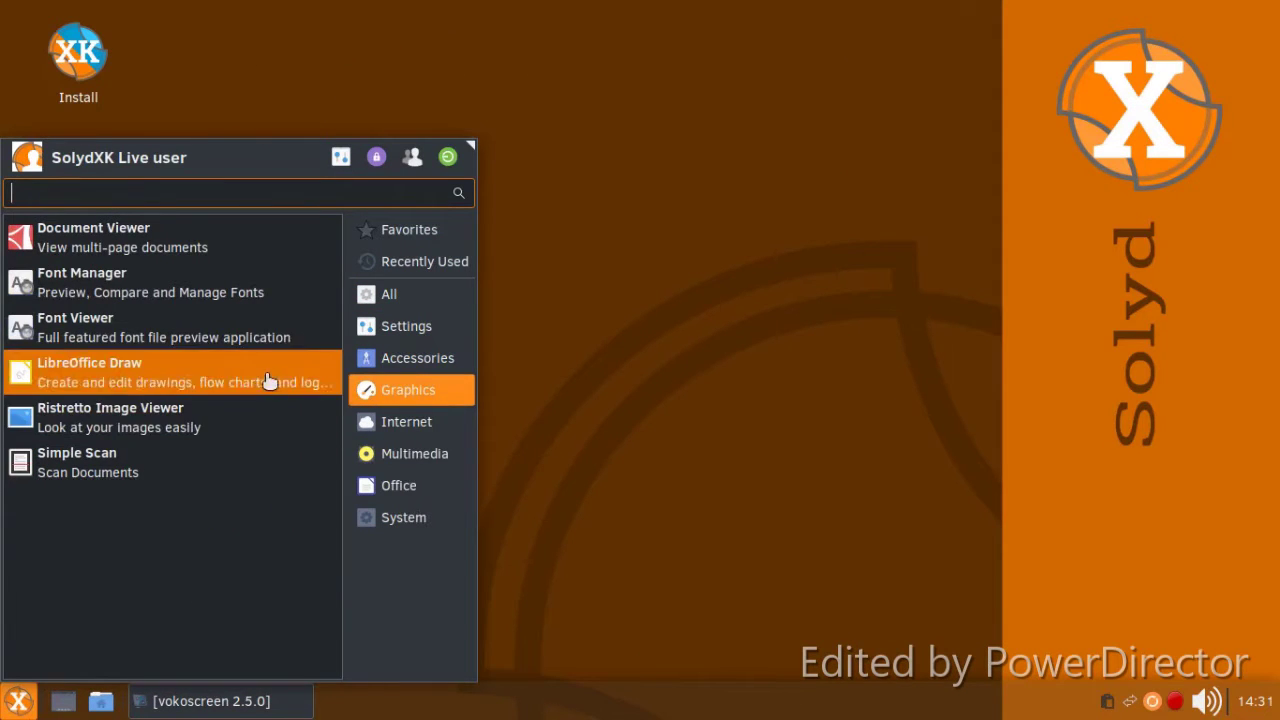
pyautogui.click(157, 464)
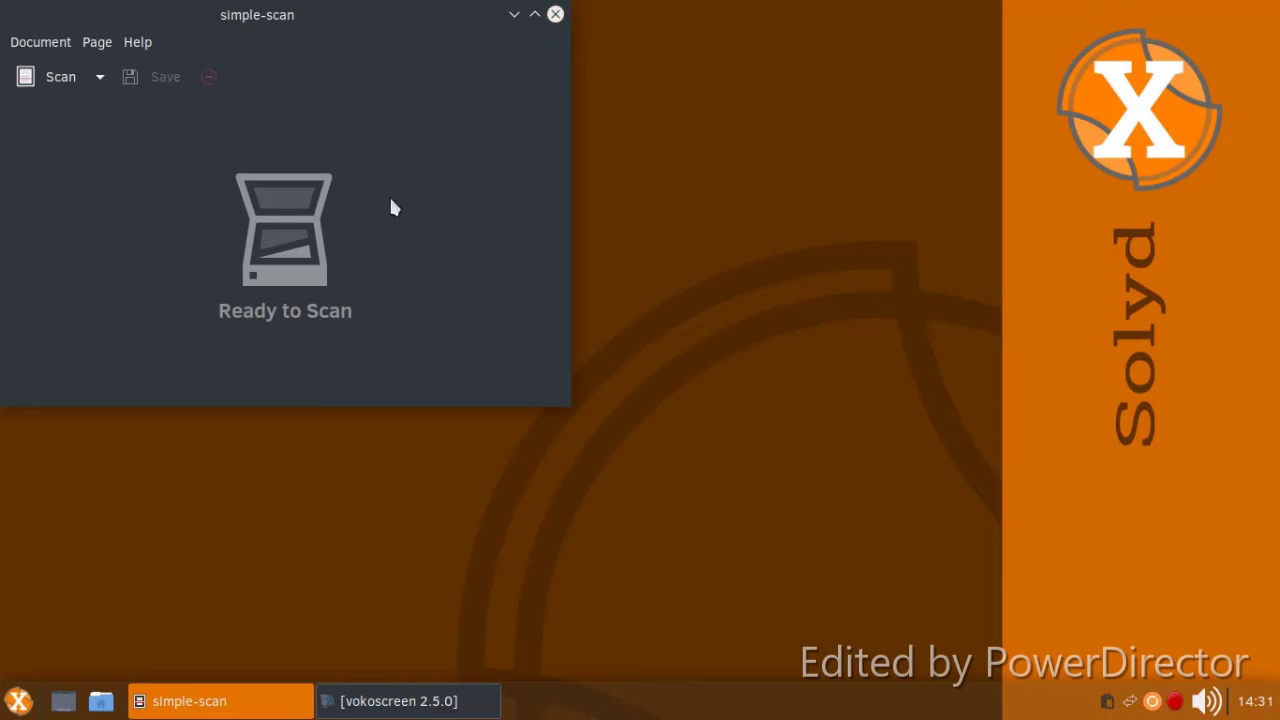
pyautogui.click(555, 14)
# Open the Packages software manager, search for "games", and look through the matching packages
pyautogui.click(16, 701)
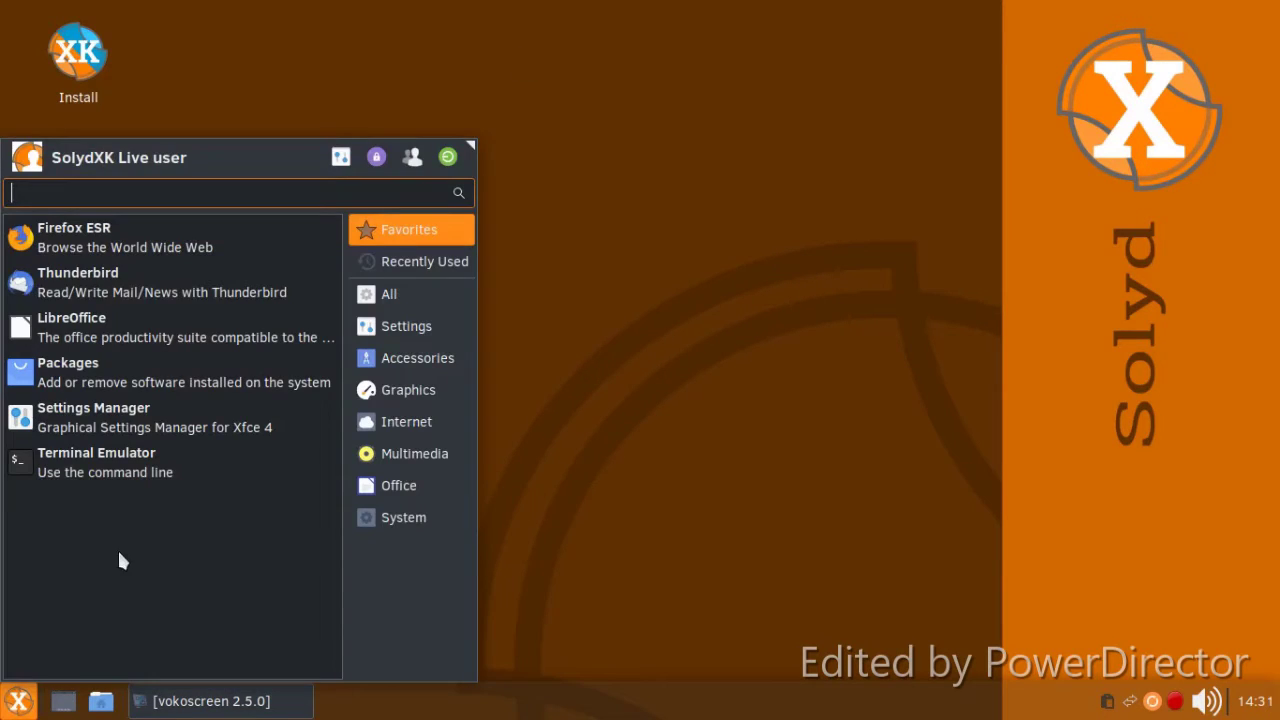
pyautogui.click(160, 385)
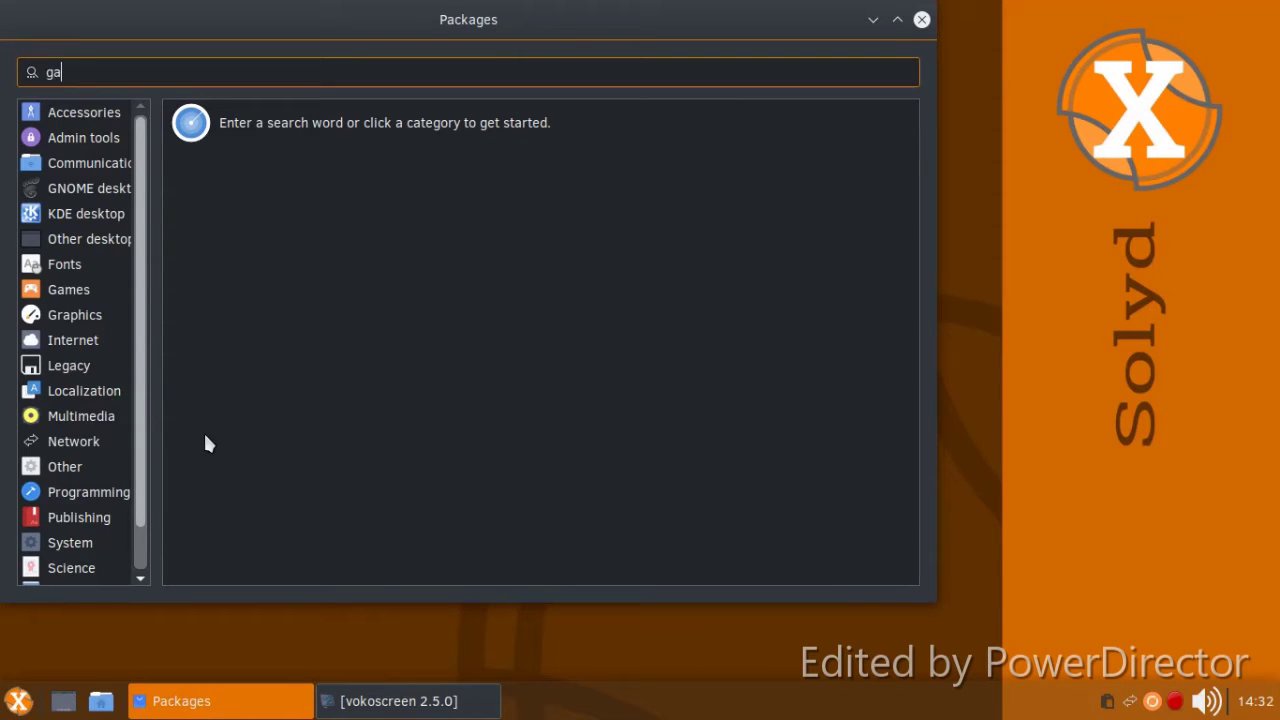
pyautogui.press('Return')
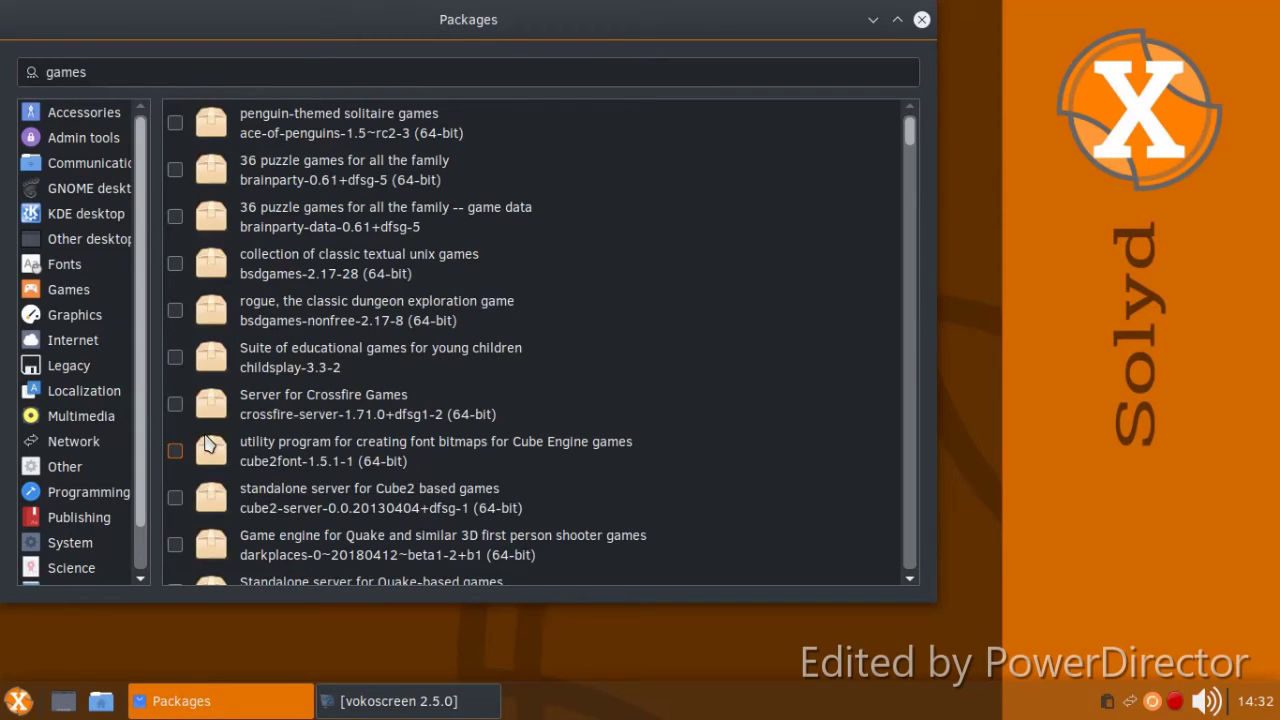
pyautogui.scroll(-8, 598, 330)
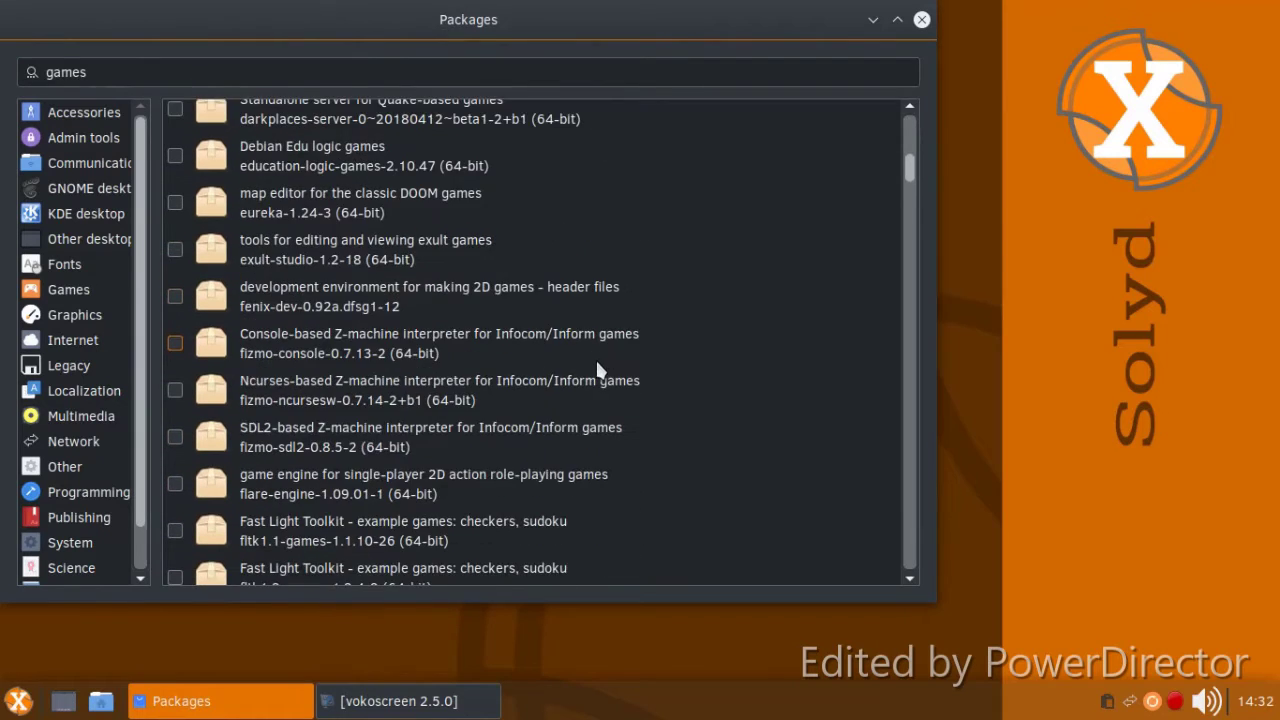
pyautogui.scroll(-4, 593, 374)
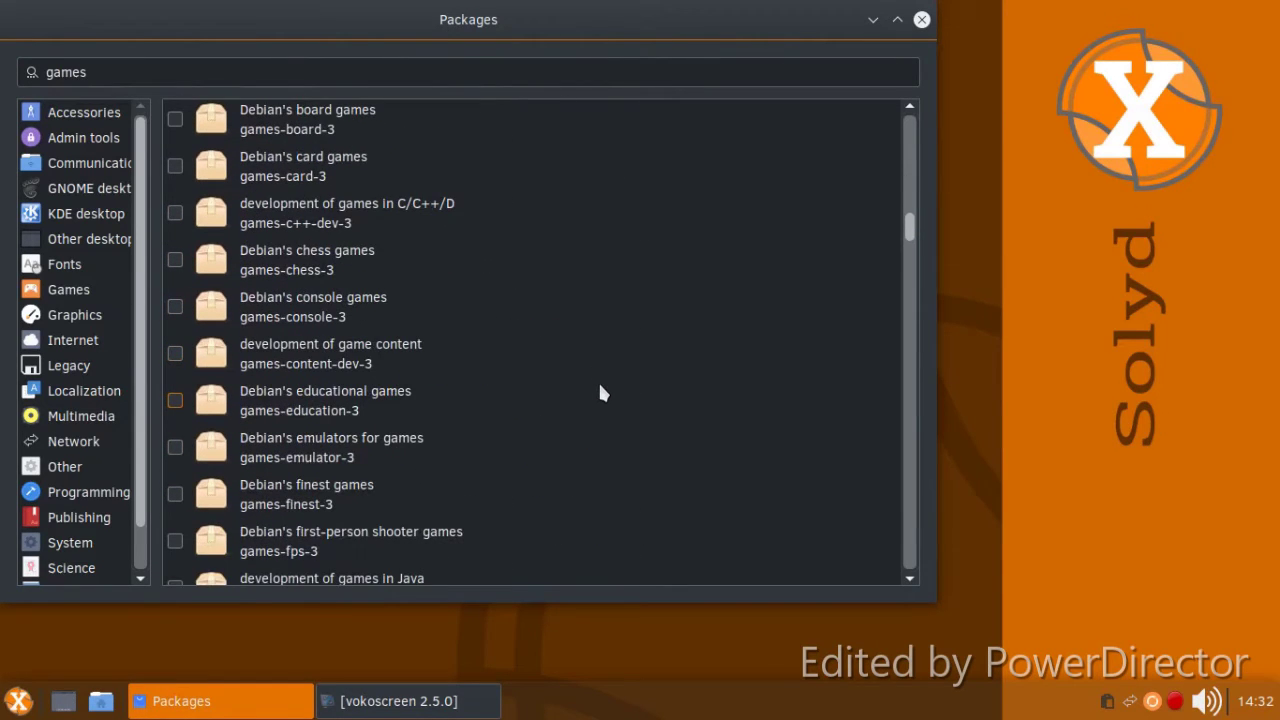
pyautogui.scroll(-3, 600, 392)
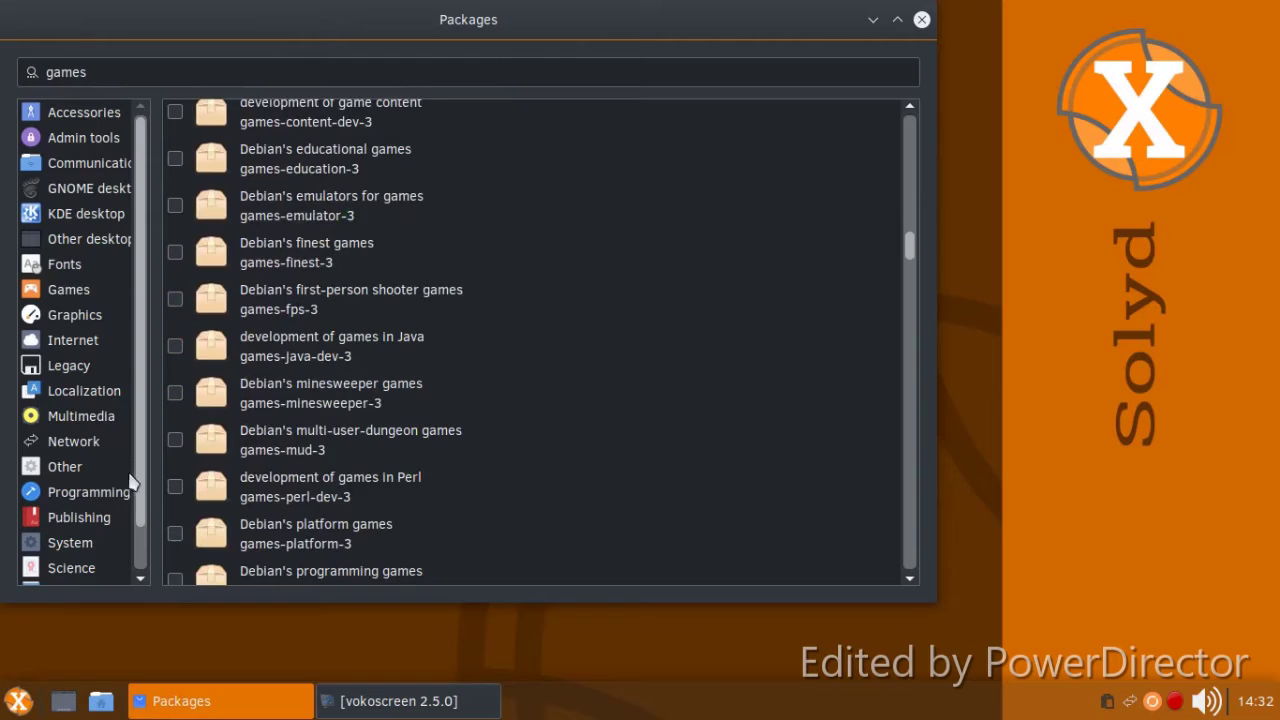
# Browse the Programming and Graphics package categories, then close Packages
pyautogui.click(97, 490)
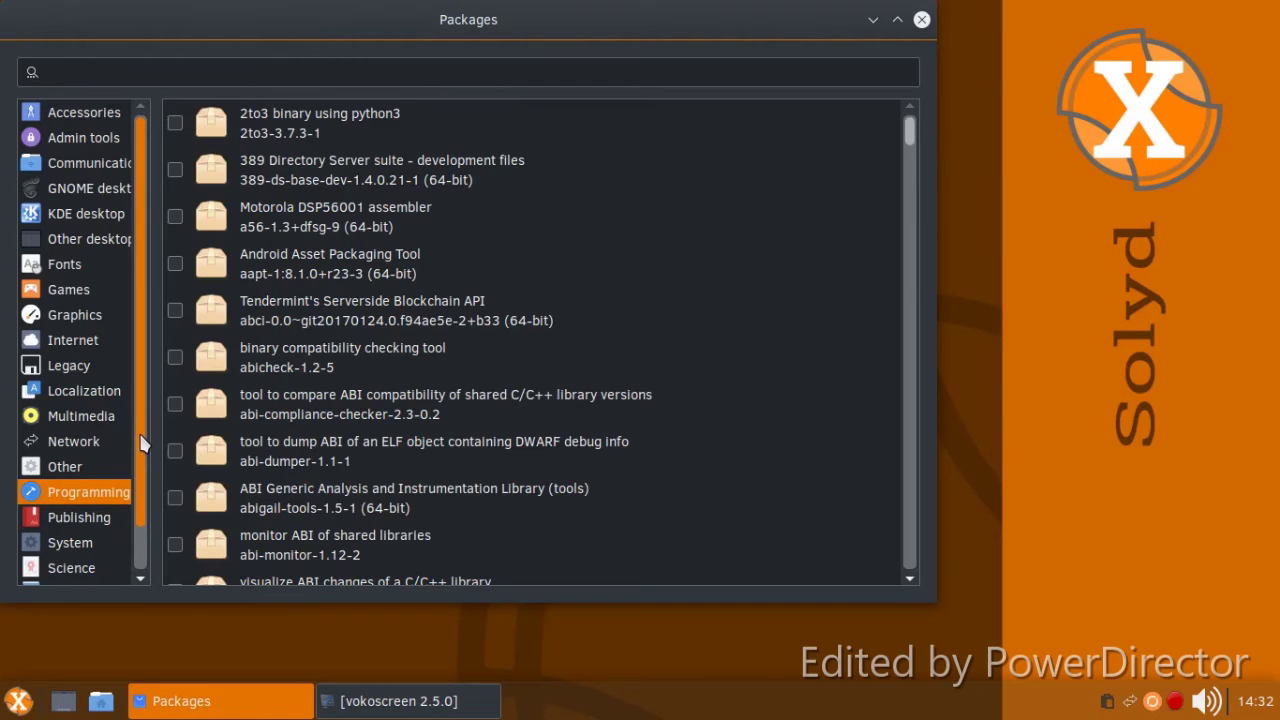
pyautogui.scroll(-3, 344, 425)
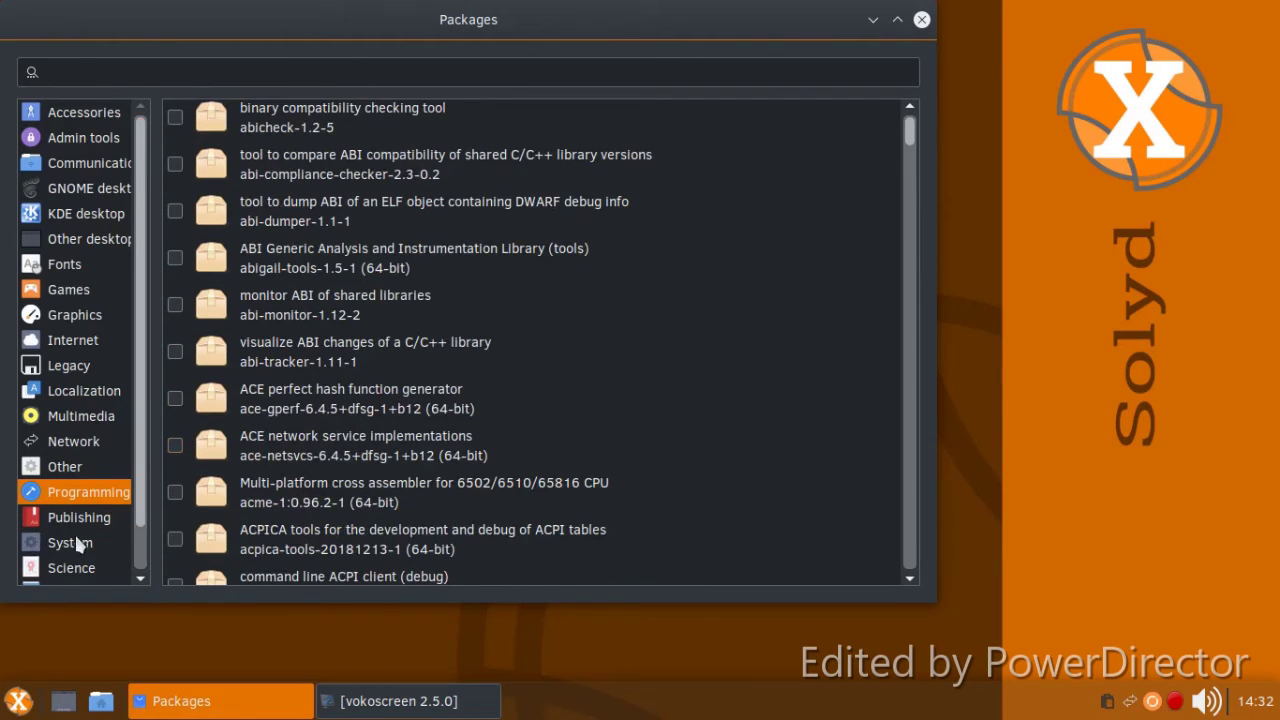
pyautogui.click(86, 318)
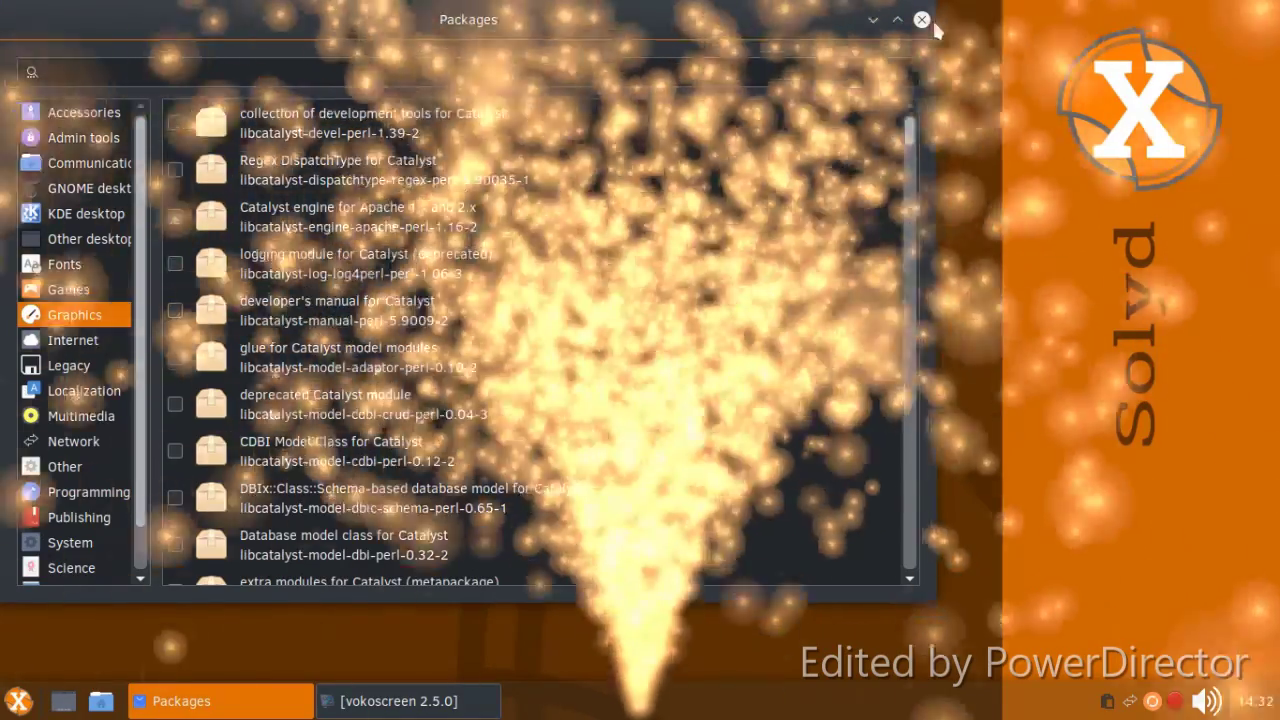
pyautogui.click(921, 19)
# Display the full list of installed applications in the application menu
pyautogui.click(18, 701)
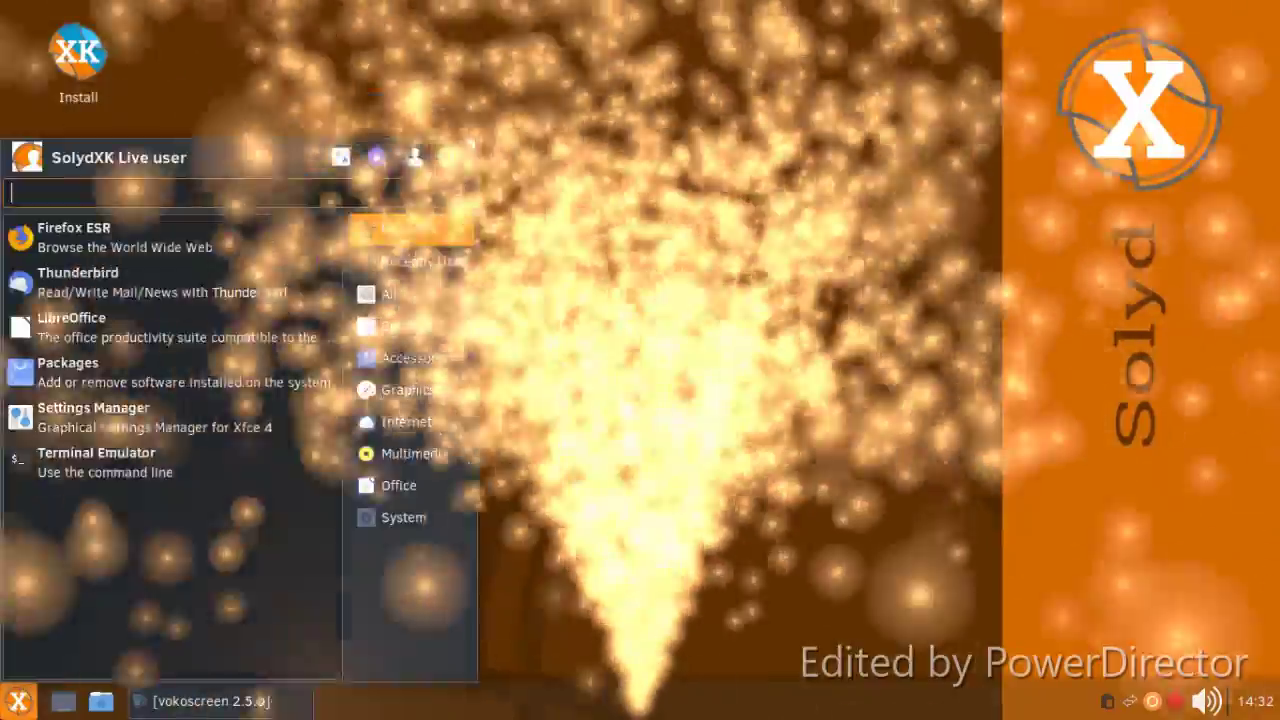
pyautogui.click(400, 293)
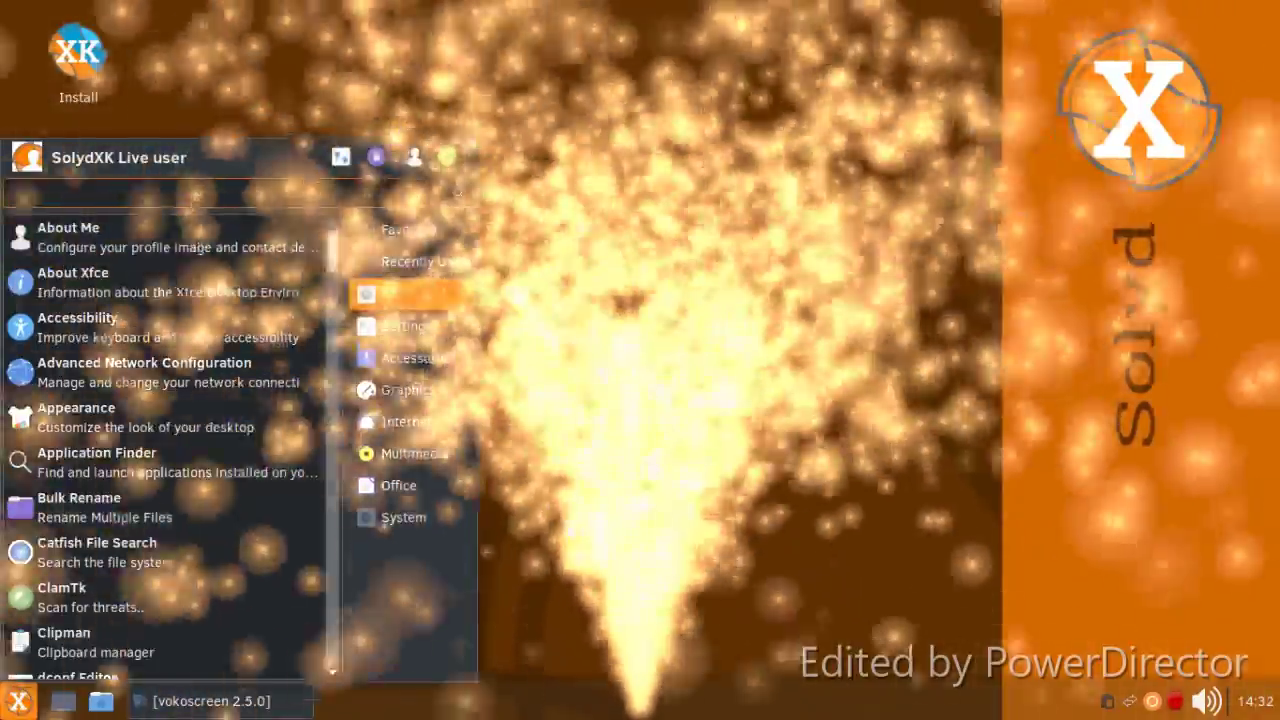